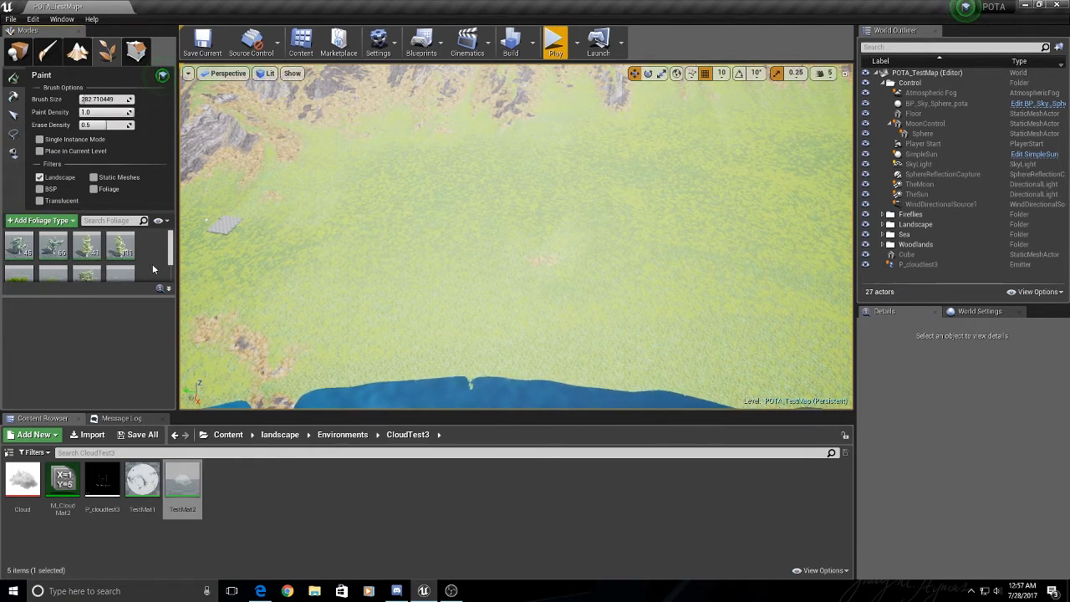
- Enlarge the foliage type list, select the t_grass_clump foliage type and review its painting and placement settings
drag(172, 250, 171, 266)
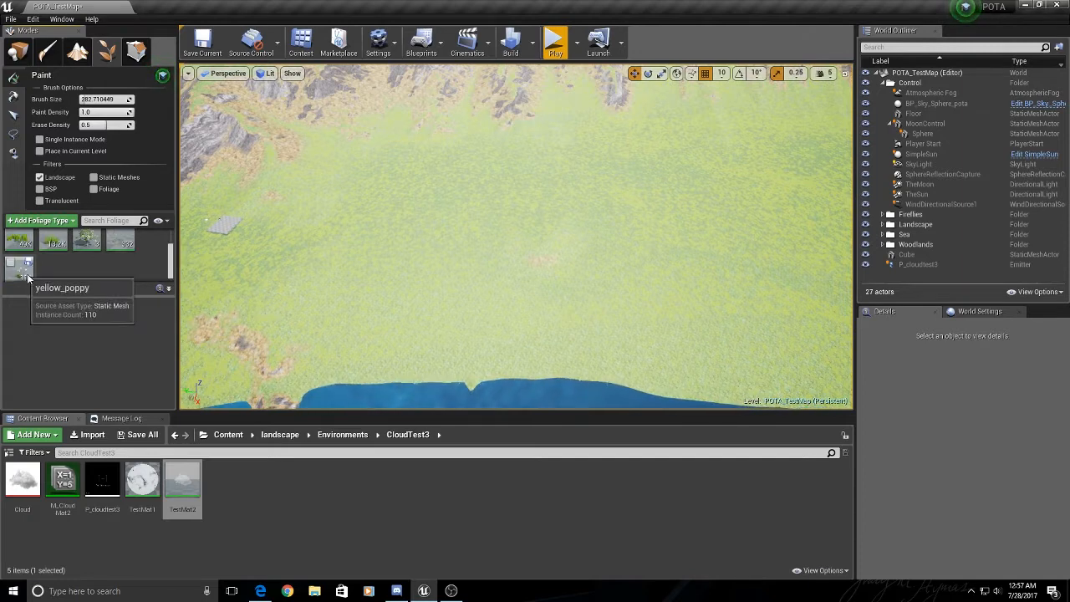
drag(103, 295, 107, 334)
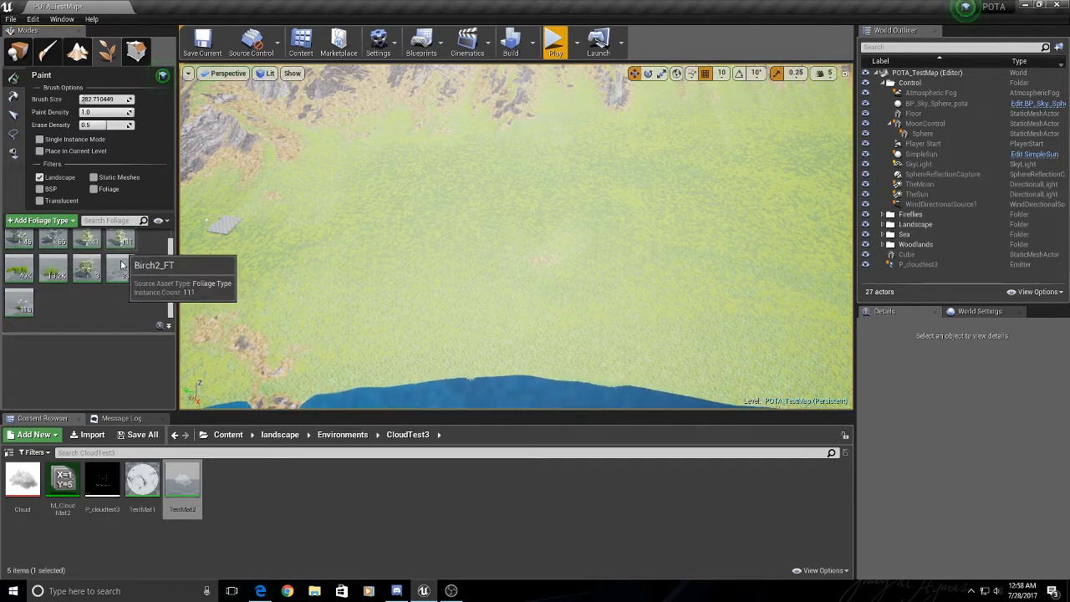
mouse_move(10, 311)
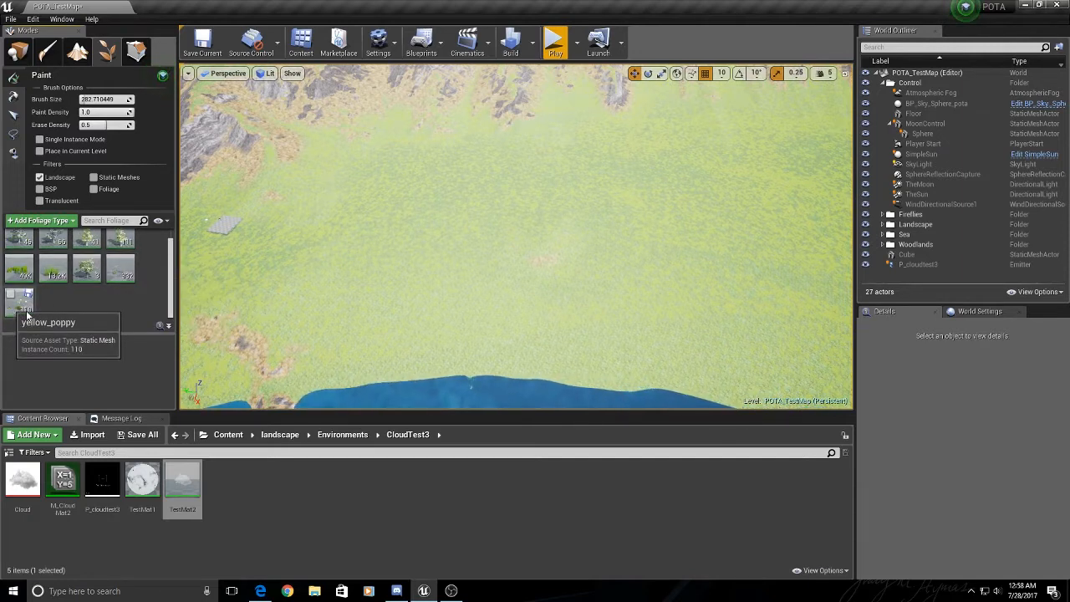
click(119, 280)
scroll(171, 361, down, 3)
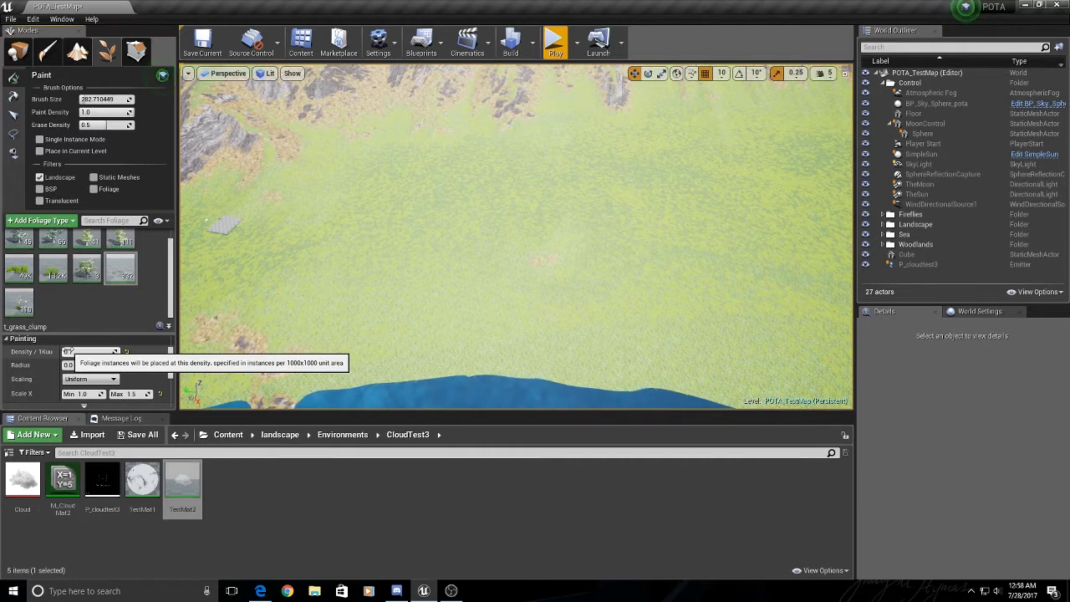
drag(172, 372, 172, 397)
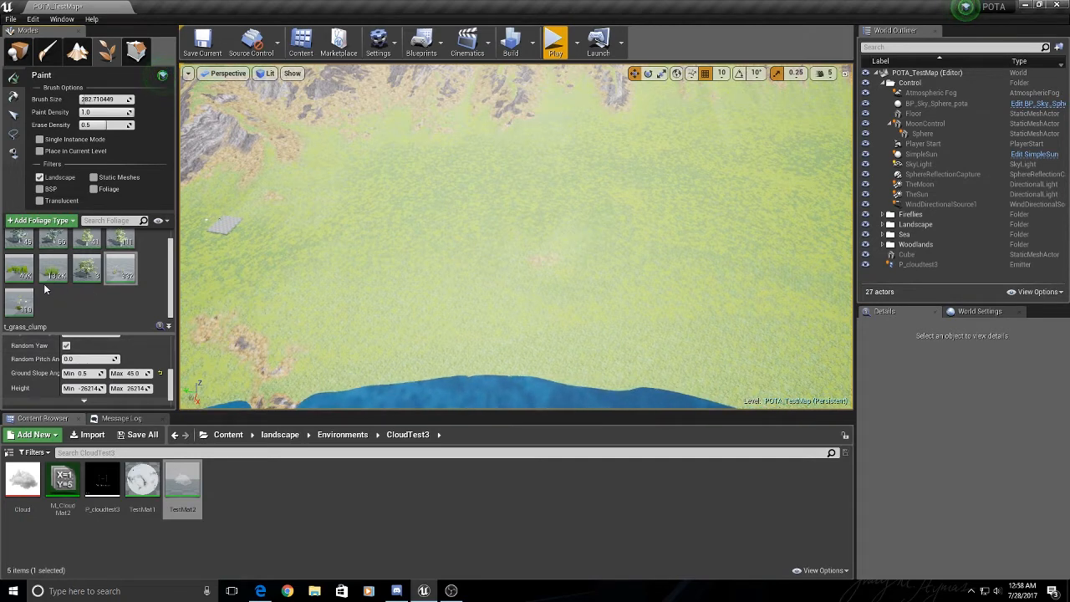
- Compare the ground slope angle settings of l_grass_clump and t_grass_clump, returning to the painting settings of t_grass_clump
click(16, 283)
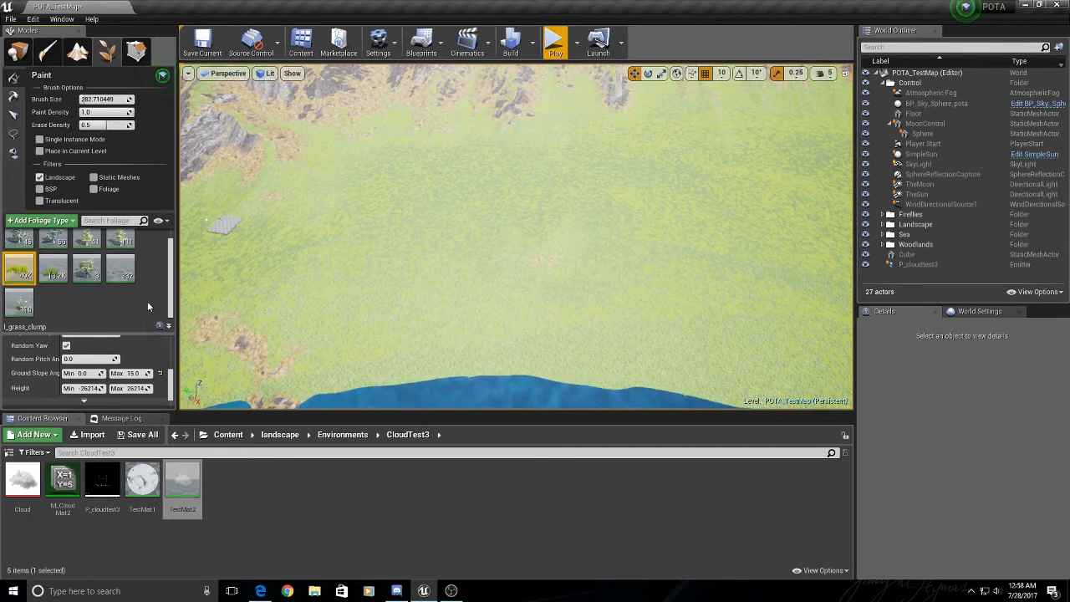
click(119, 283)
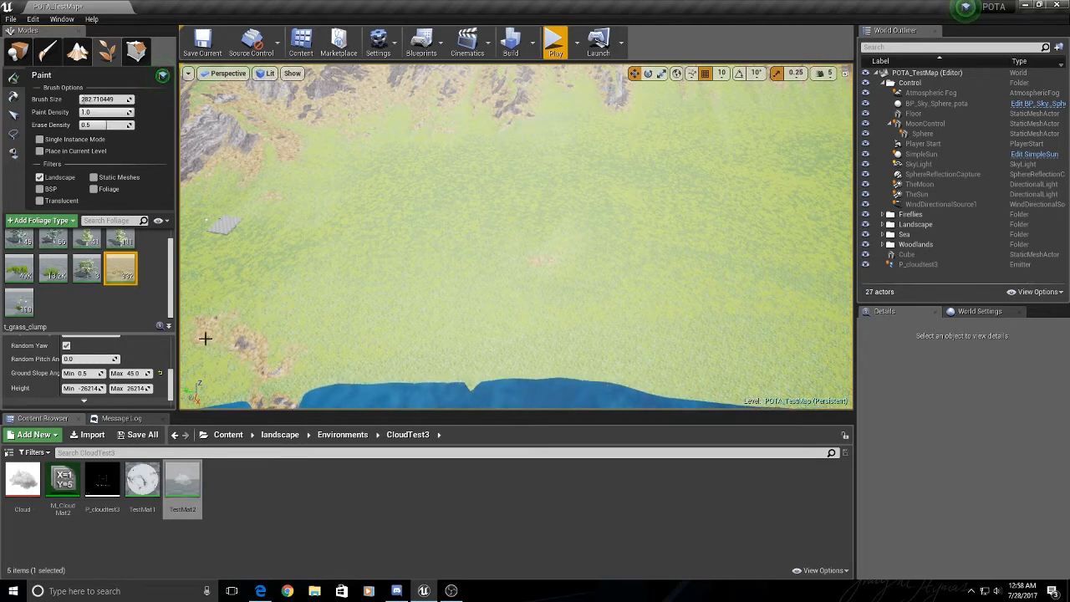
scroll(84, 374, up, 1)
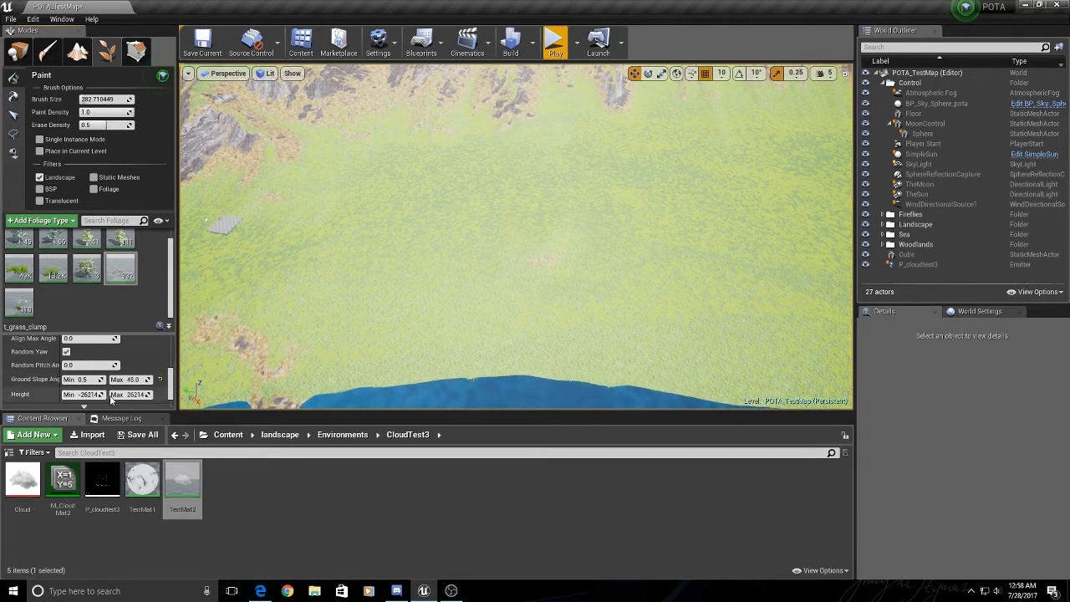
scroll(170, 381, up, 1)
drag(170, 380, 171, 361)
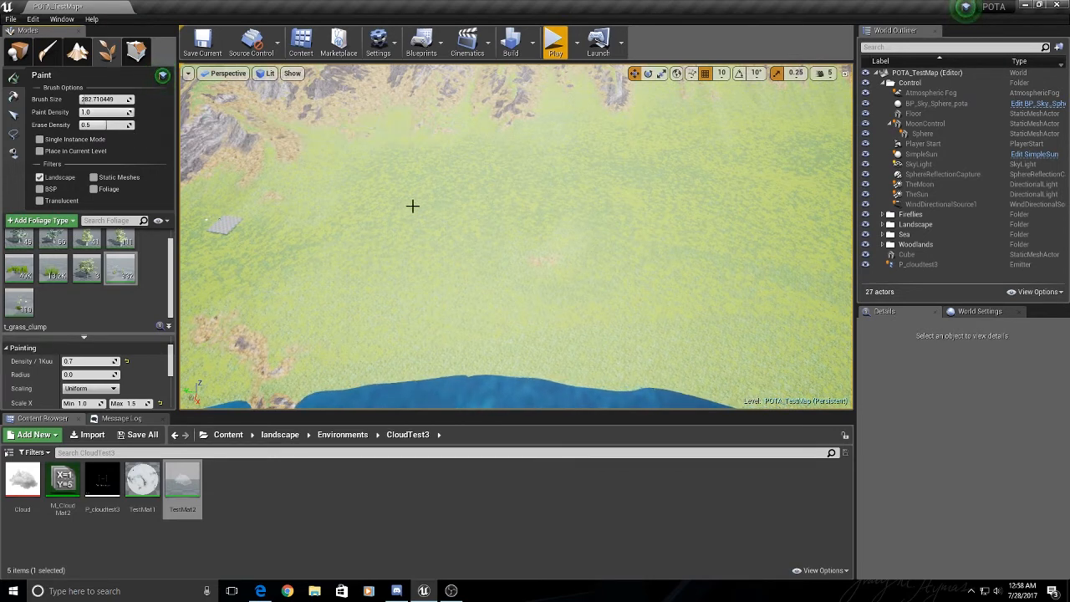
- Examine the grass coverage across the landscape from above and close to the ground, ending at the forest
right_drag(411, 208, 416, 234)
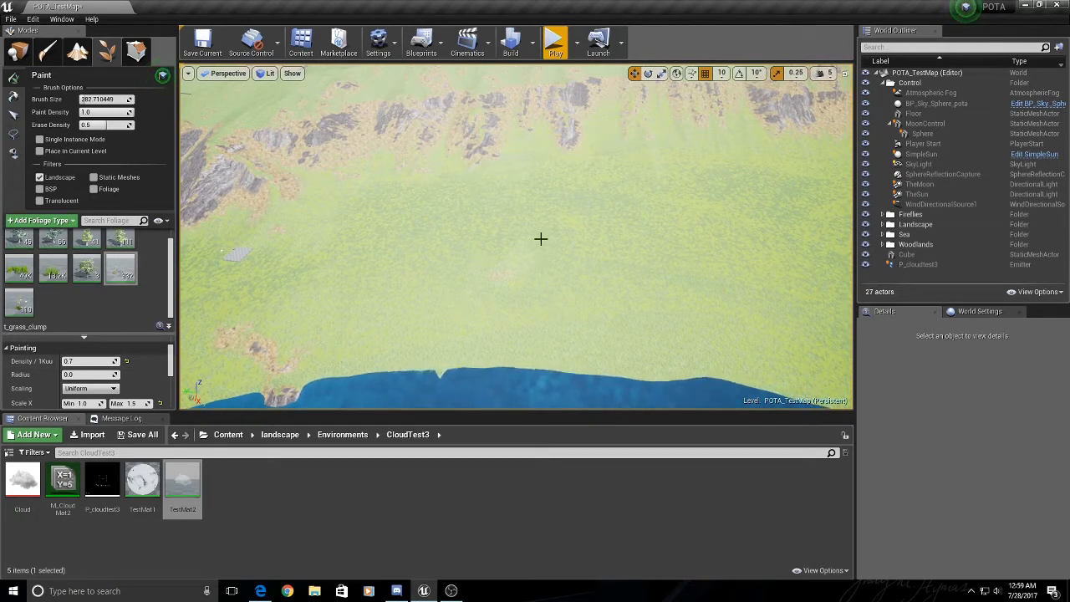
right_drag(504, 342, 513, 335)
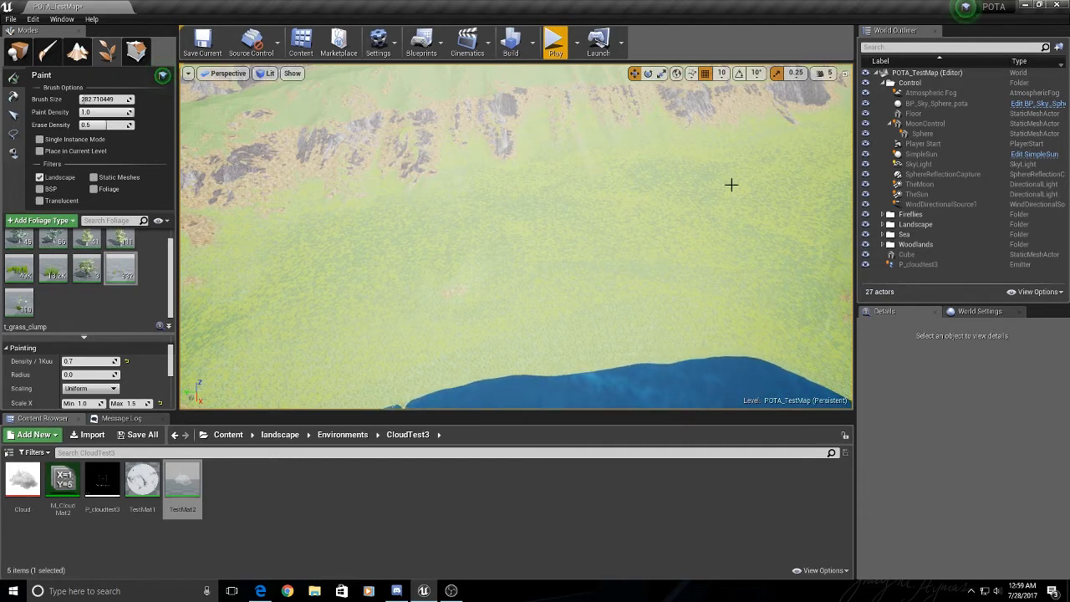
right_drag(730, 312, 708, 302)
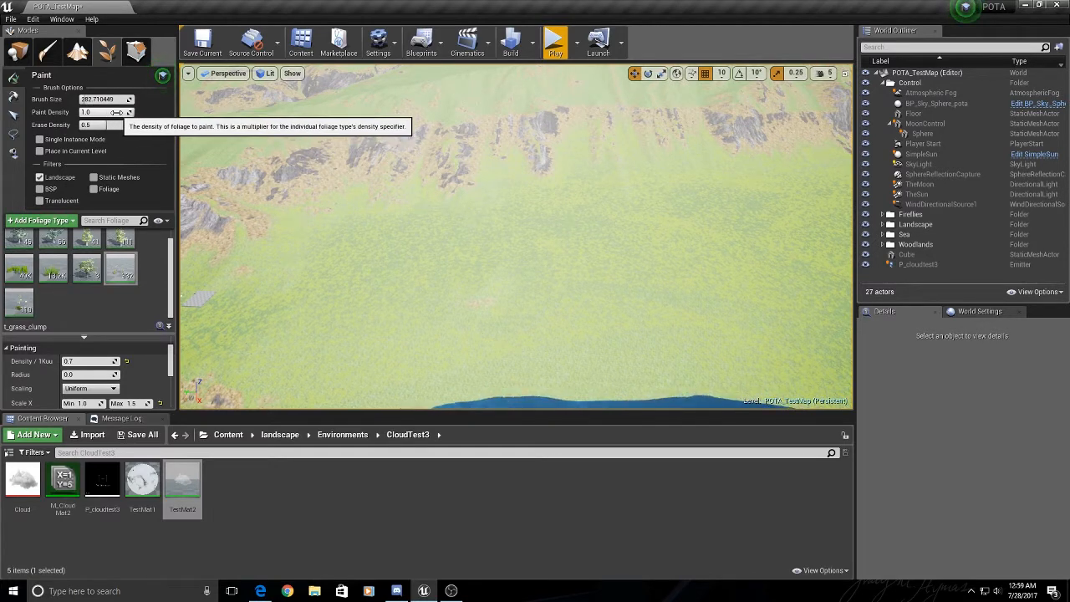
right_drag(516, 243, 543, 200)
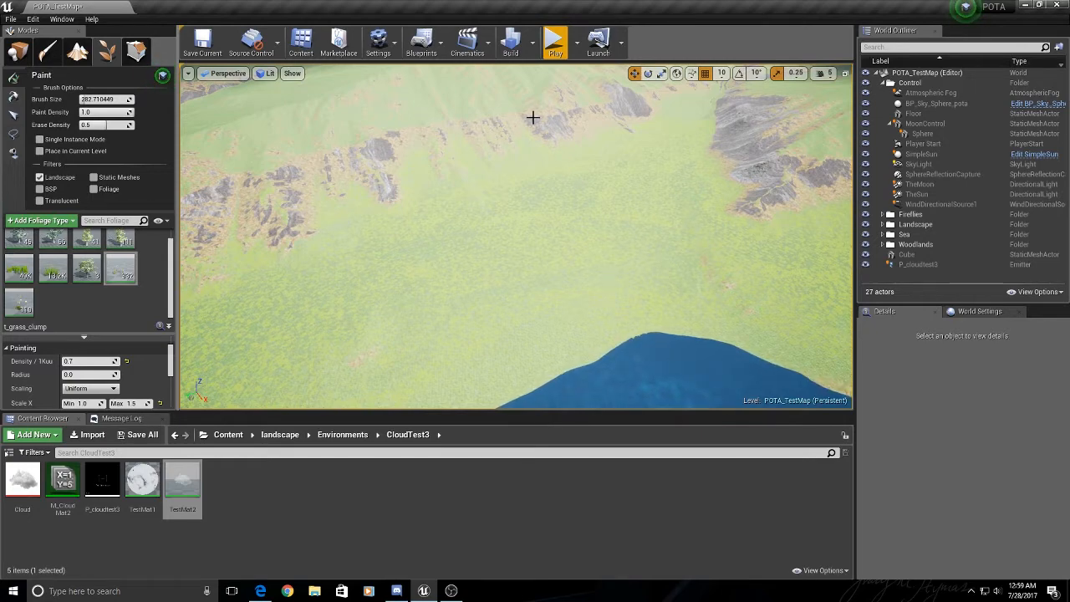
right_drag(353, 160, 219, 127)
key(w)
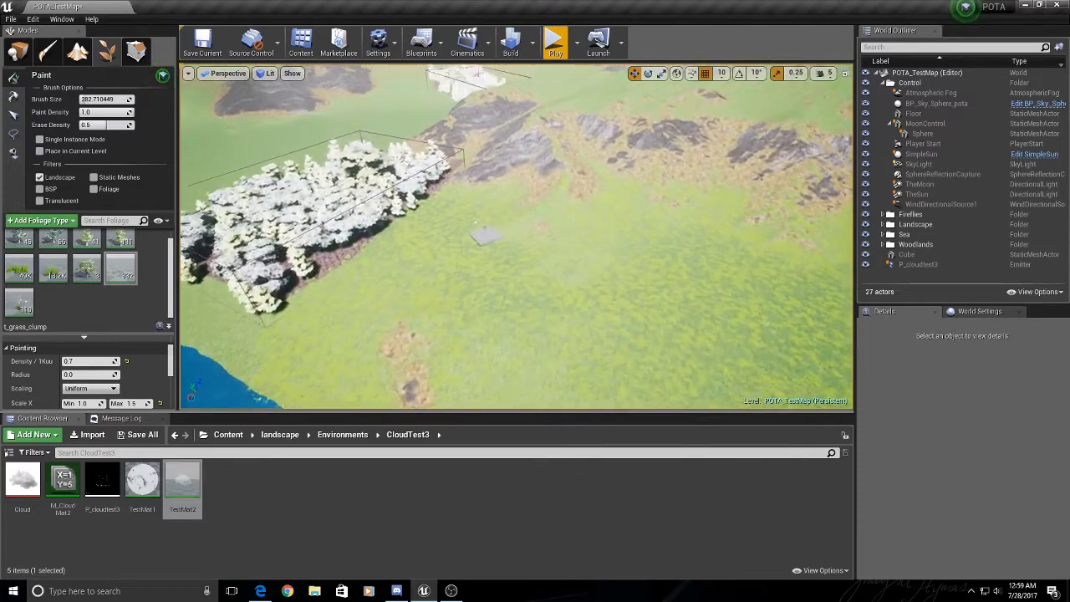
key(w)
right_drag(219, 127, 447, 70)
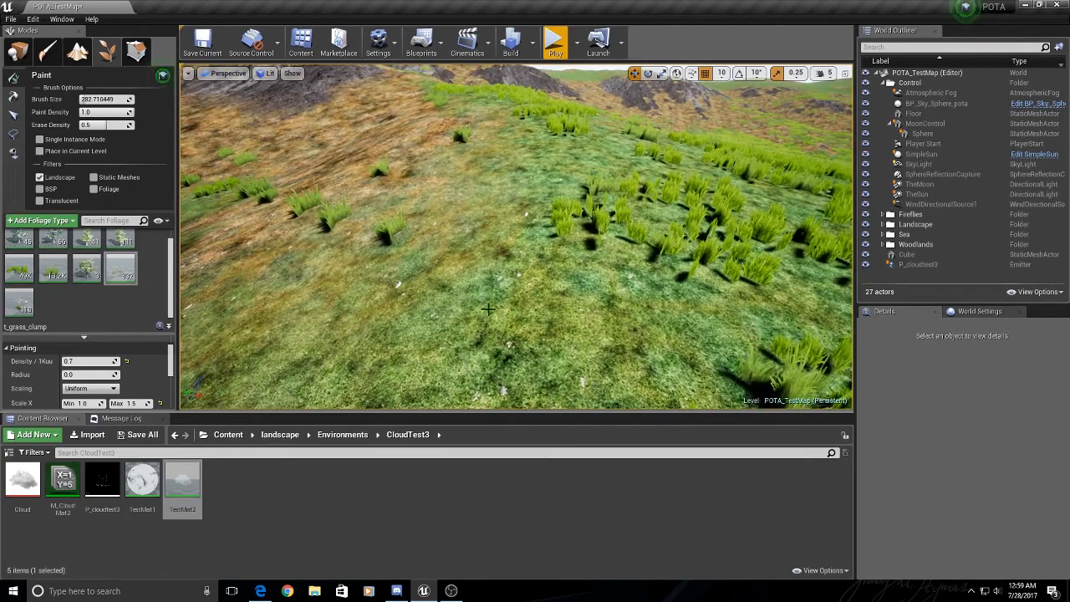
right_drag(497, 313, 560, 330)
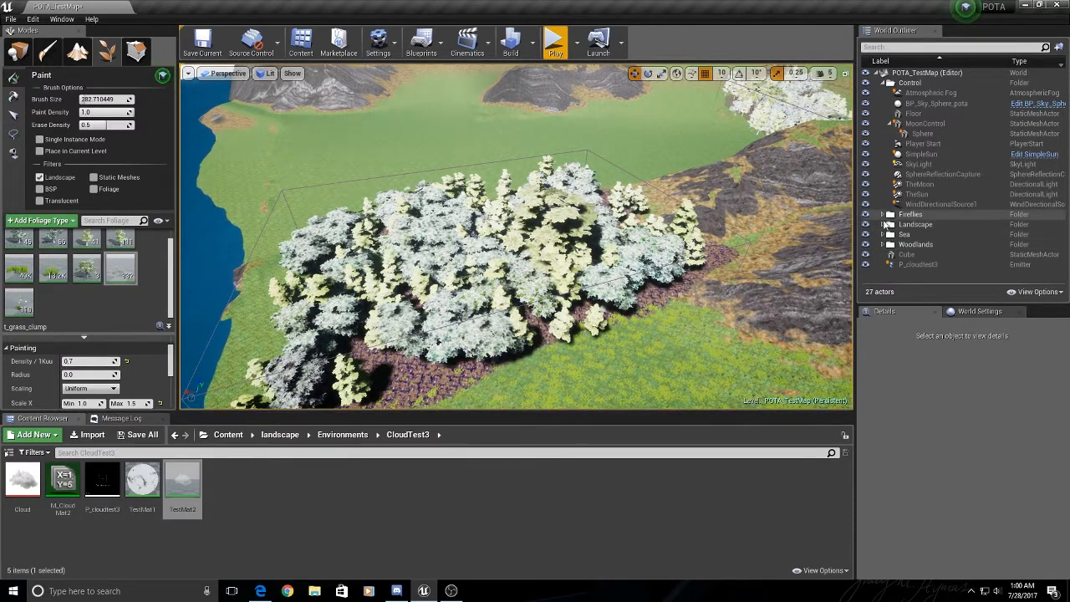
- Expand the Woodlands folder in the outliner and examine the procedural foliage forest from above and among the trees
click(882, 244)
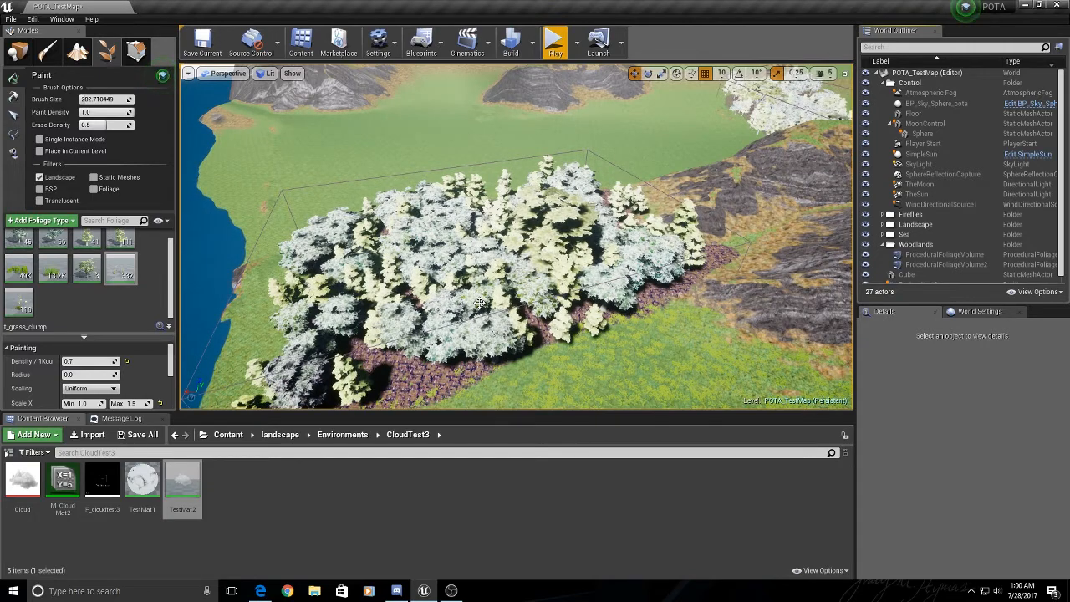
right_drag(567, 301, 633, 218)
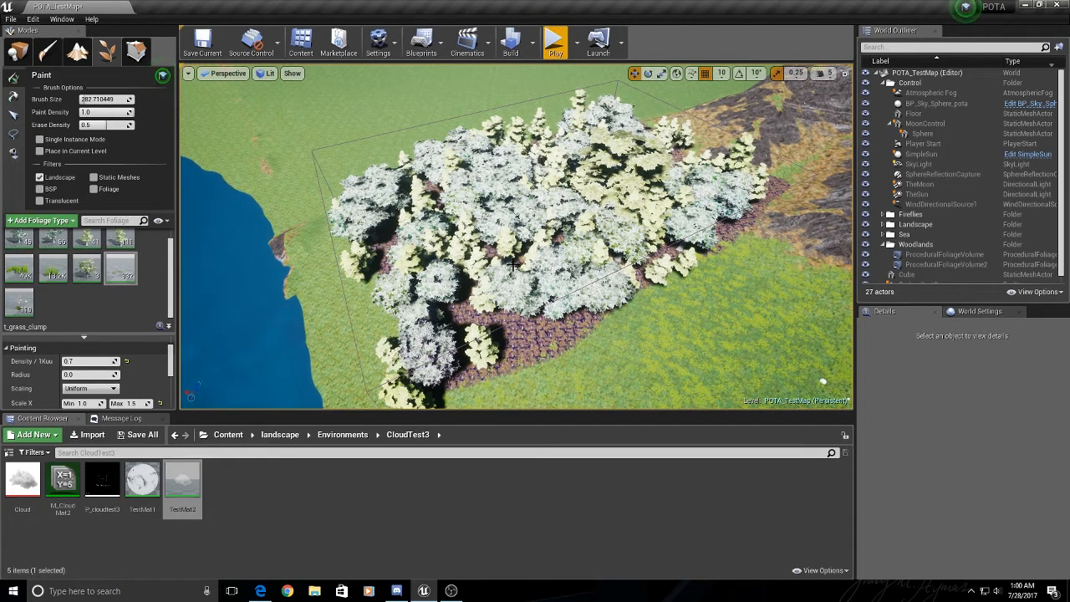
right_drag(562, 242, 570, 201)
key(w)
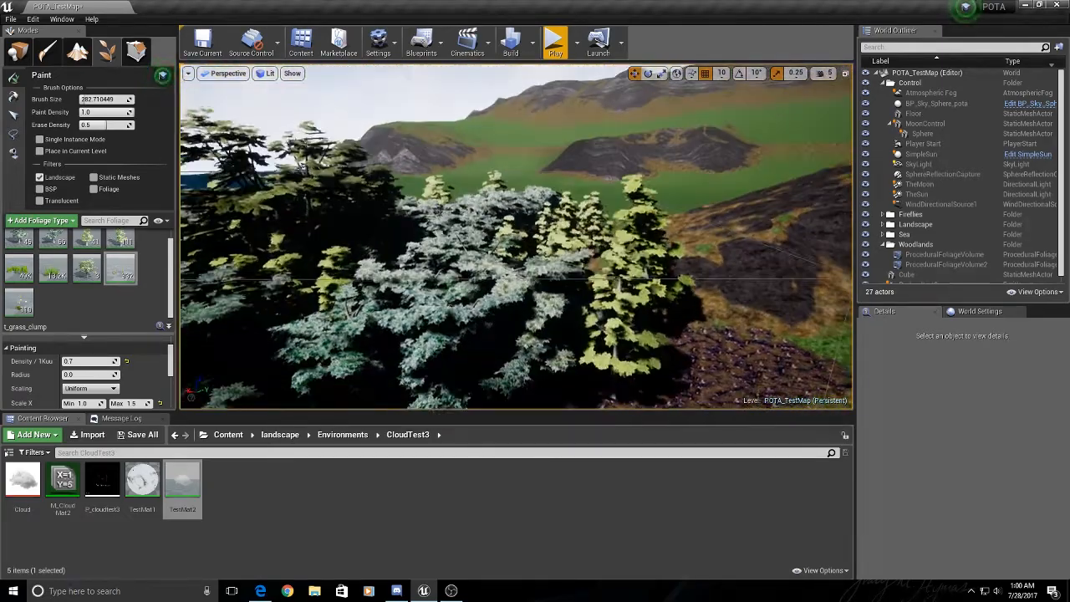
right_drag(644, 294, 607, 280)
right_drag(510, 287, 427, 300)
right_drag(360, 311, 709, 318)
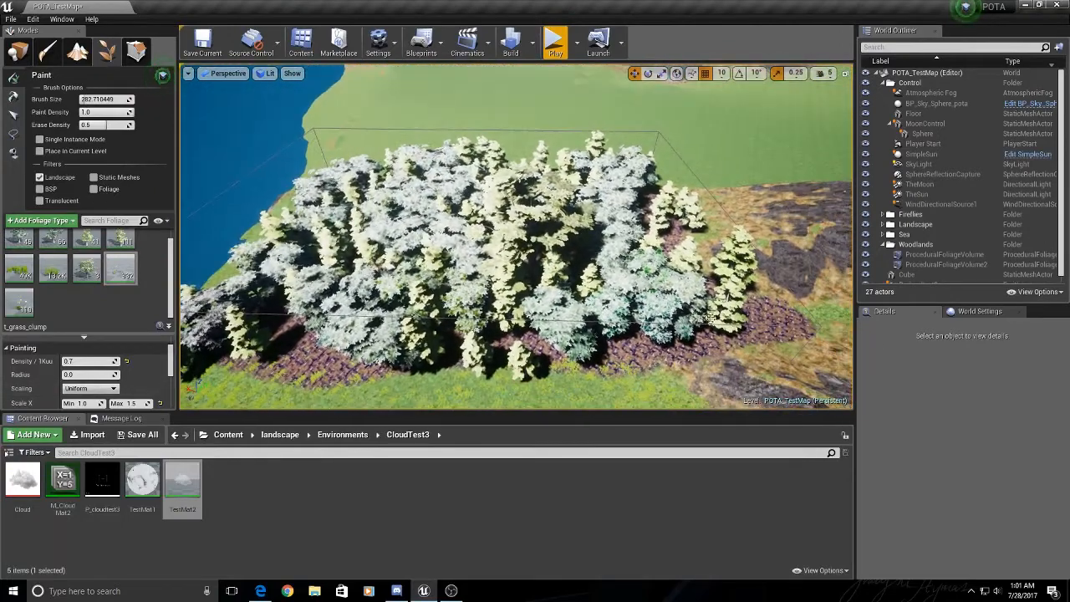
- Open the Forest1_Test Procedural Foliage Spawner from the landscape/foliage folder
click(343, 434)
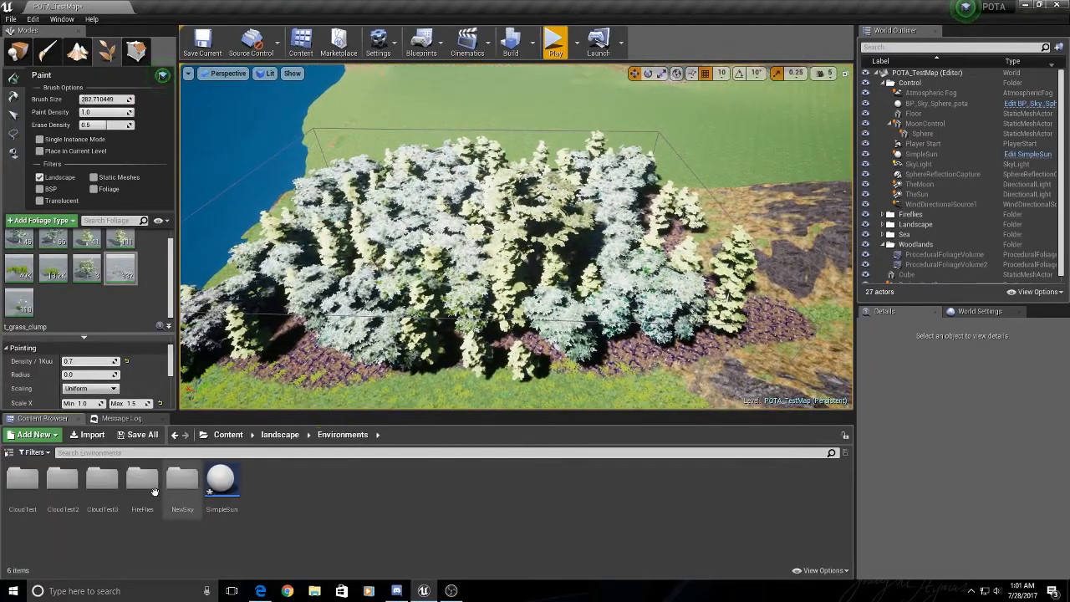
click(280, 435)
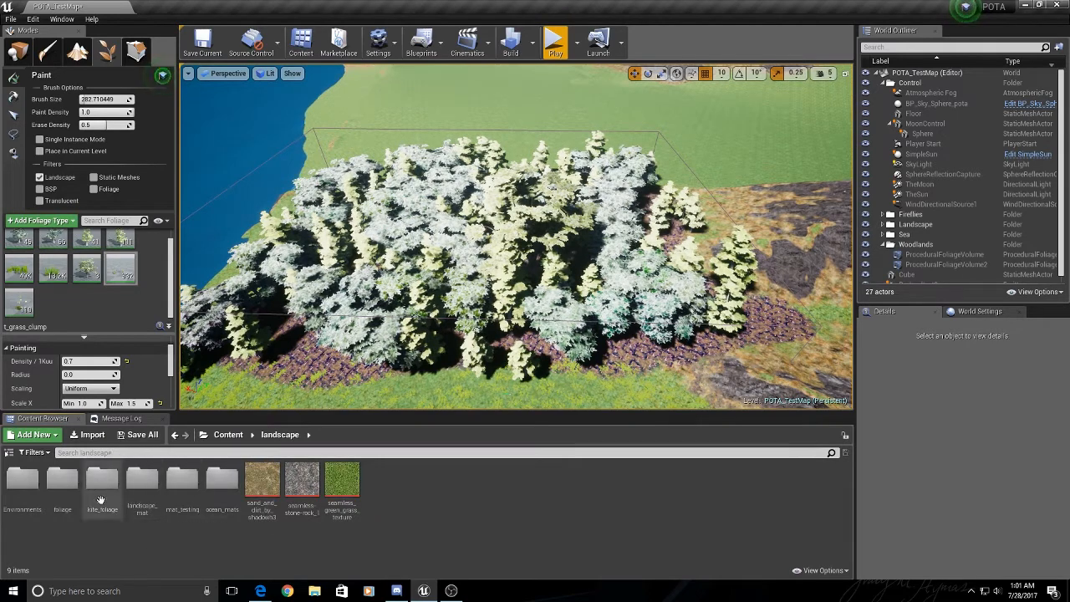
double_click(62, 481)
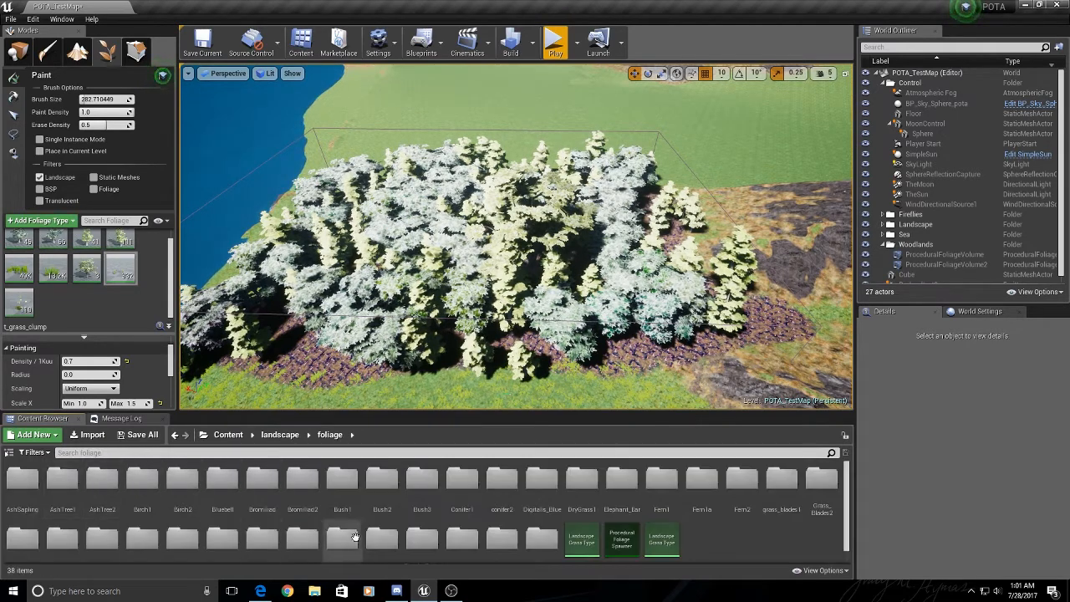
click(615, 539)
double_click(622, 539)
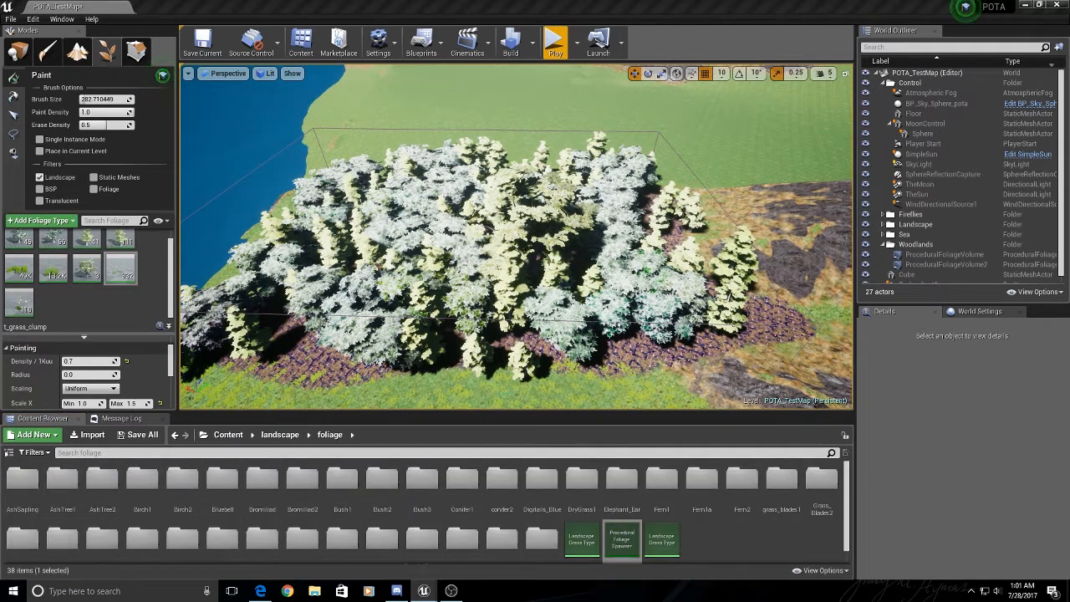
double_click(283, 169)
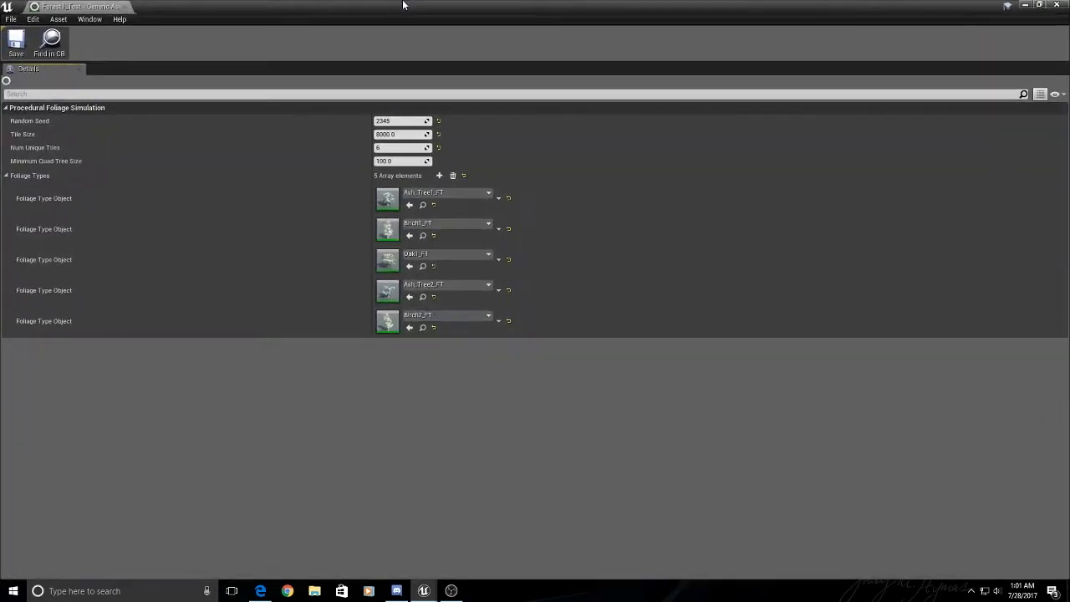
- Review the placement, clustering and growth settings of the spawner's Ash_Tree1_FT foliage type, and close both asset editors
double_click(387, 198)
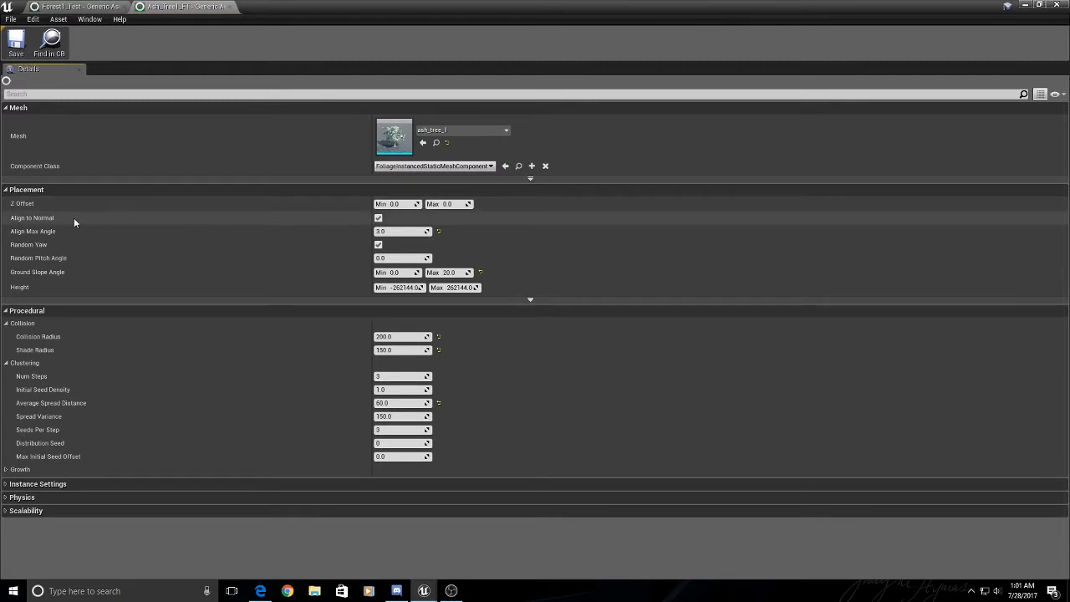
click(378, 219)
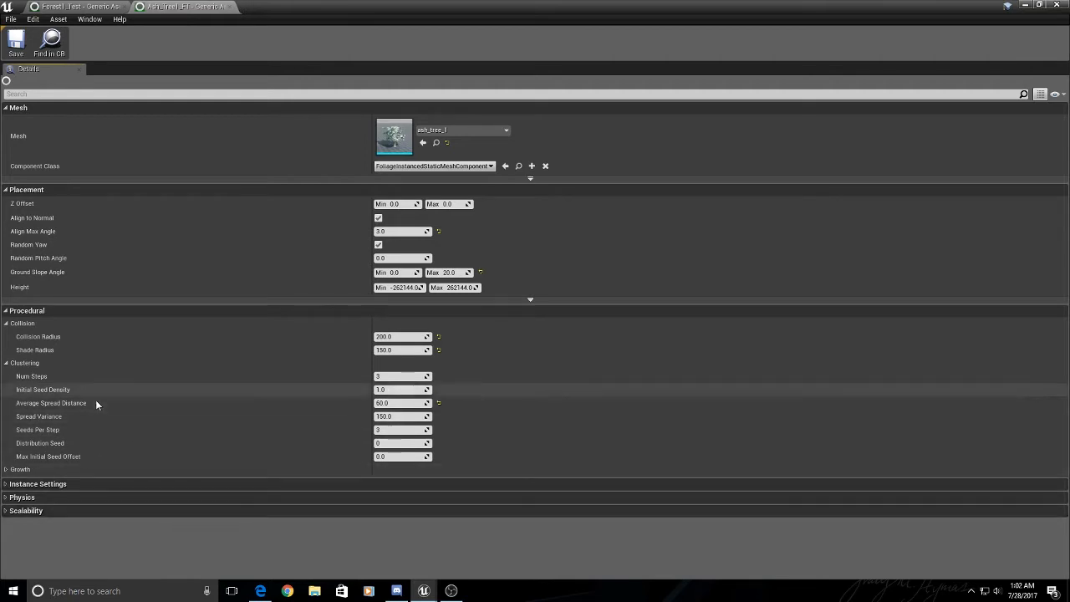
click(9, 470)
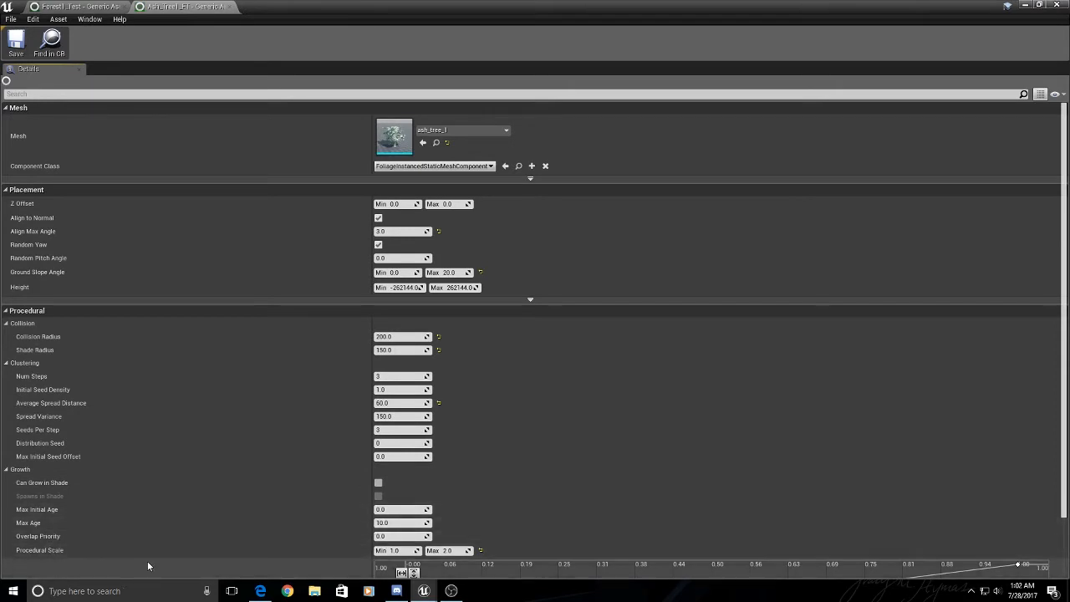
click(232, 6)
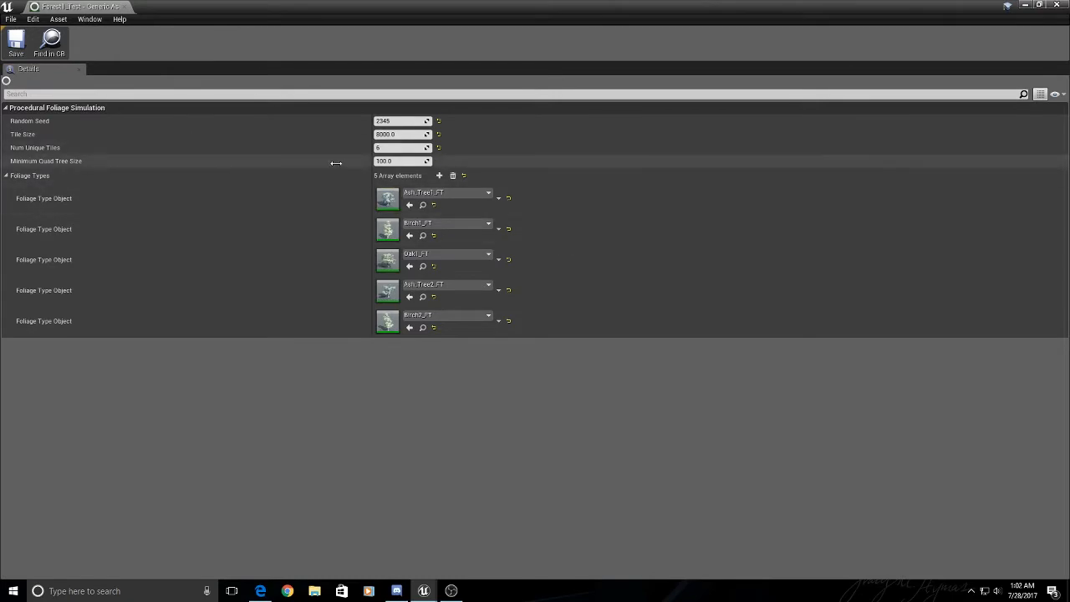
click(123, 7)
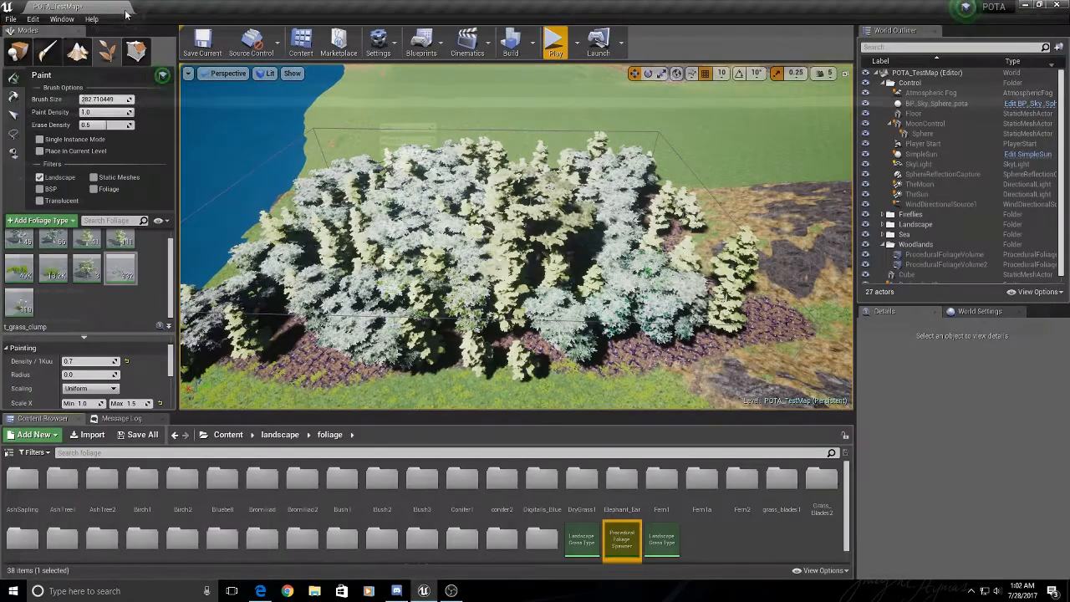
- Fly down to the forest edge and examine where the forest floor meets the grass
right_drag(539, 205, 527, 225)
key(w)
key(s)
key(d)
key(a)
key(s)
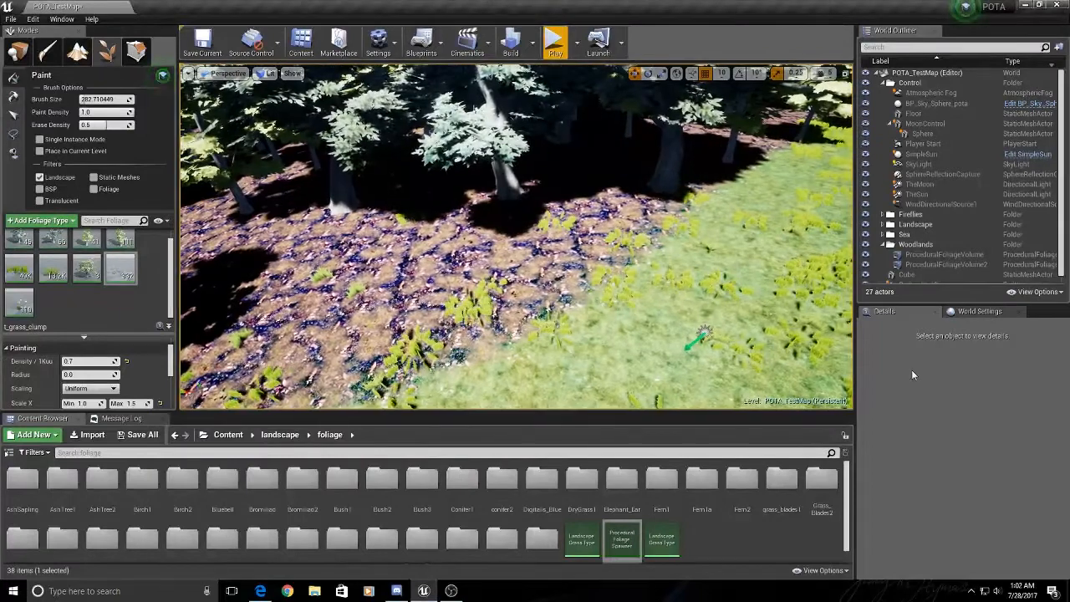
- Open the Landscape_final_1 material from the landscape/landscape_mat folder and bring its layer blend network into view
click(279, 435)
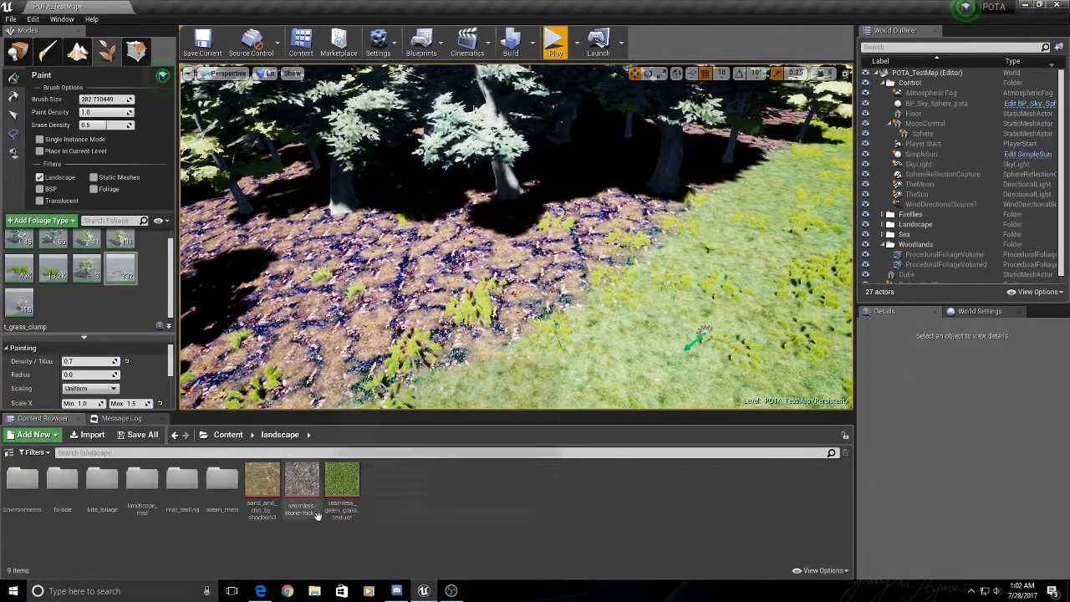
double_click(142, 485)
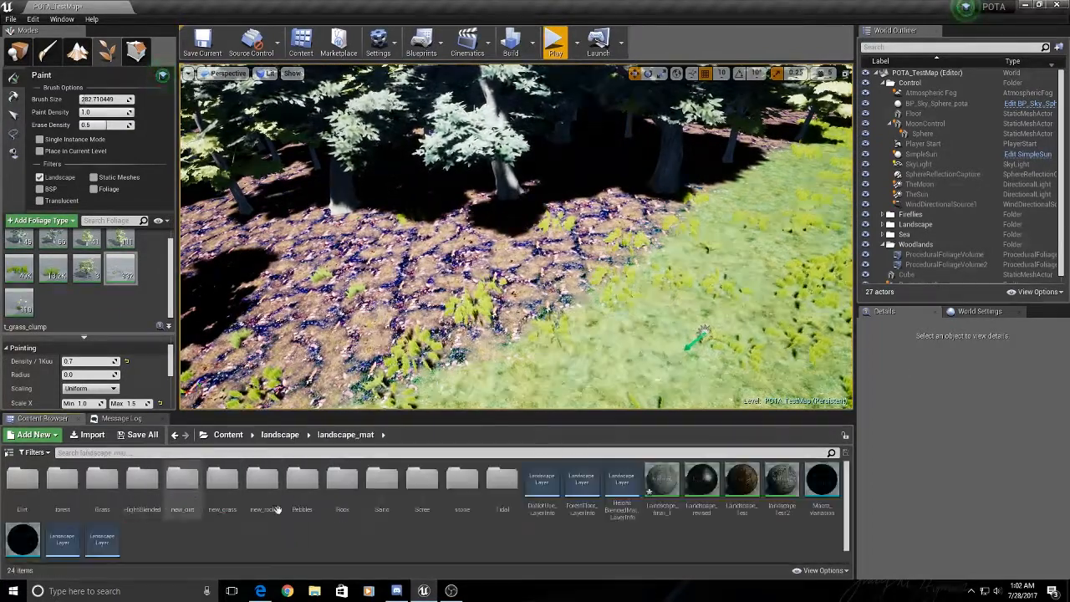
double_click(662, 481)
right_drag(553, 378, 718, 286)
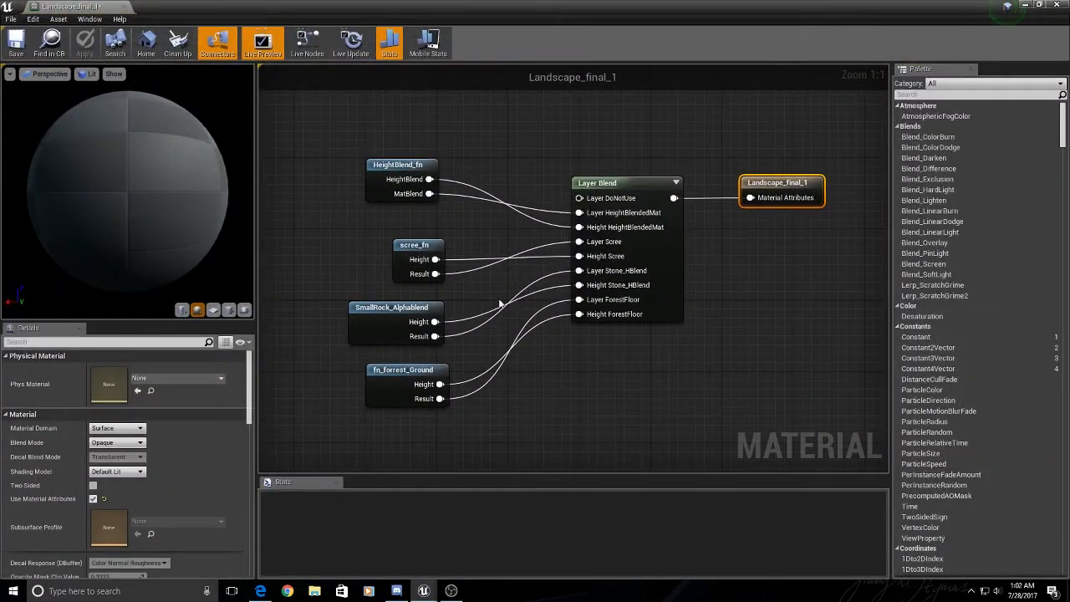
- Open the SmallRock_Alphablend function, examine its clamped height mask and the Result and Height outputs, and close the function
double_click(390, 309)
right_drag(390, 306, 657, 279)
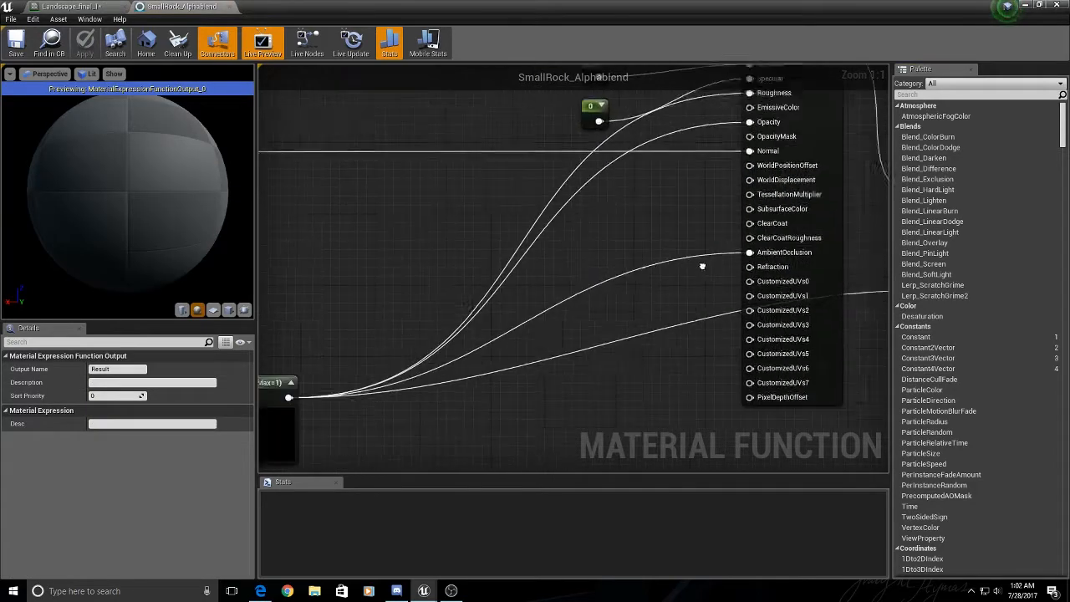
scroll(548, 292, down, 2)
right_drag(449, 346, 684, 277)
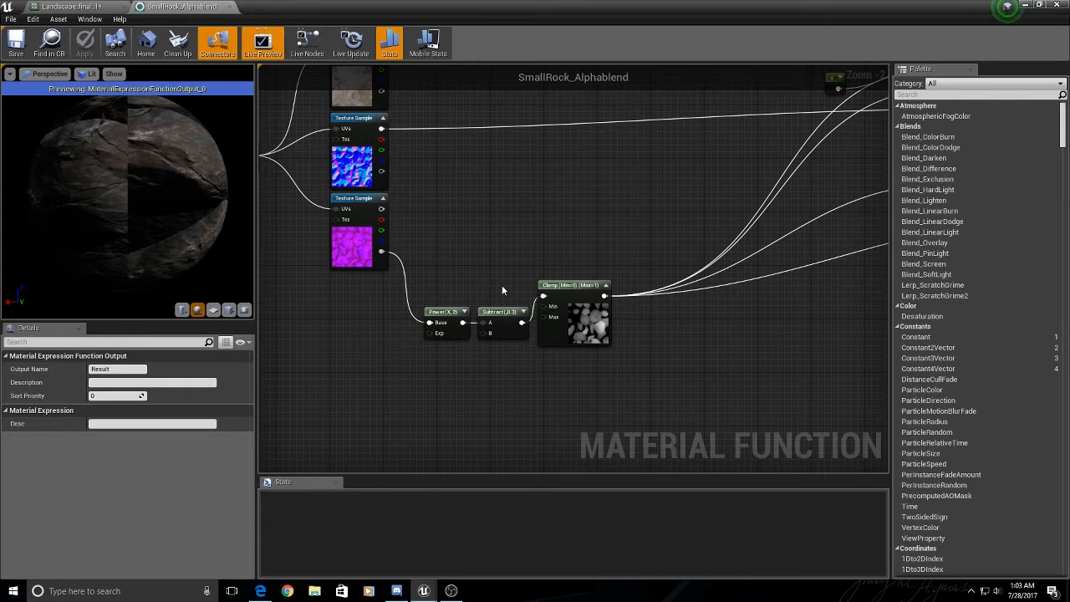
scroll(607, 354, up, 2)
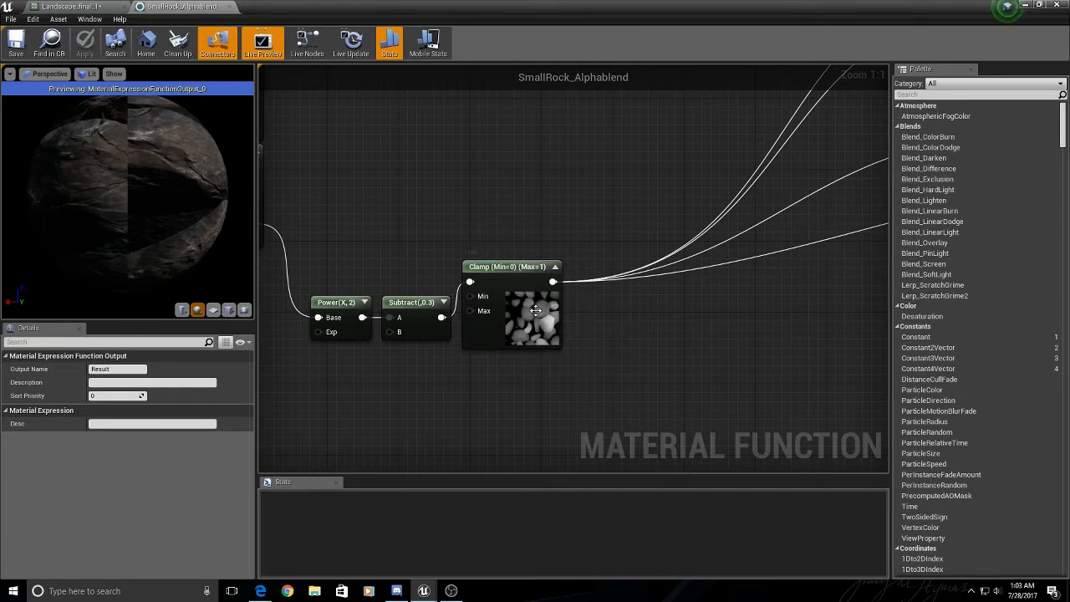
scroll(576, 326, down, 3)
right_drag(720, 251, 424, 328)
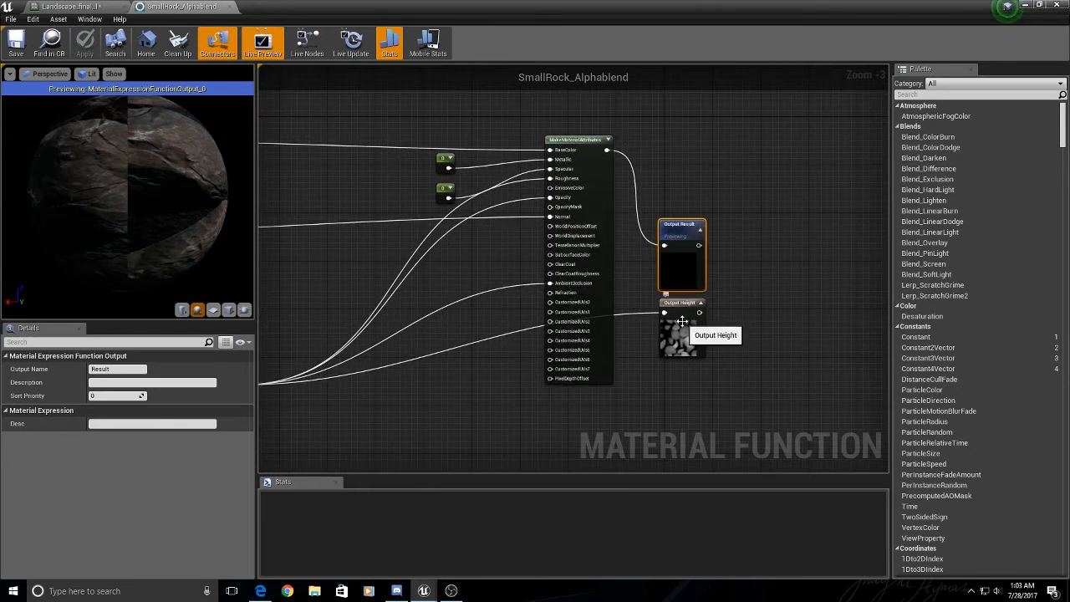
click(229, 8)
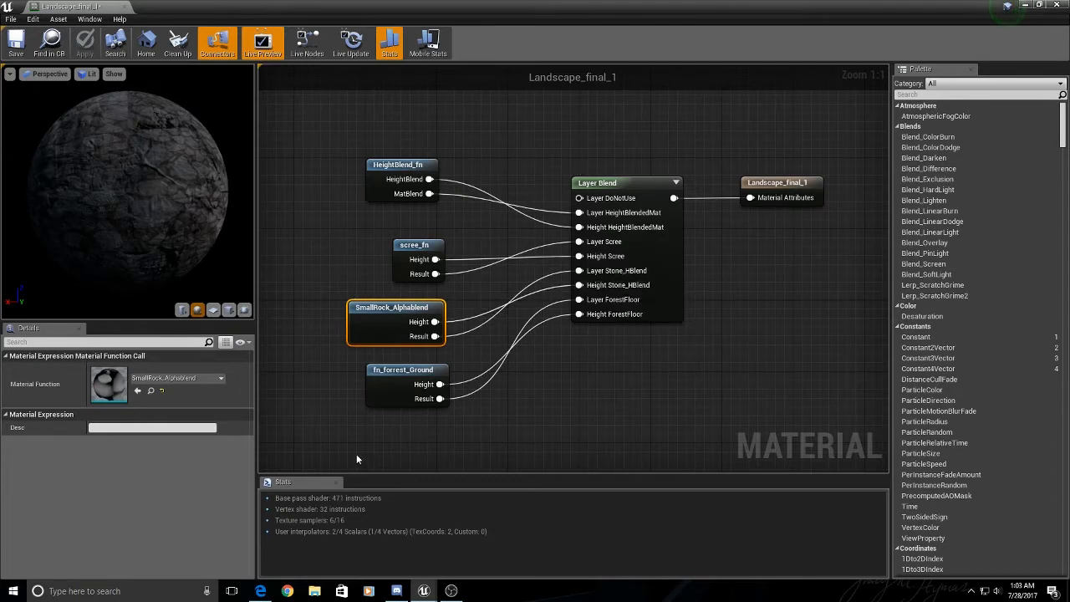
- Open the fn_forrest_Ground function and examine how the noise and Lerp nodes blend its two ground textures
click(366, 432)
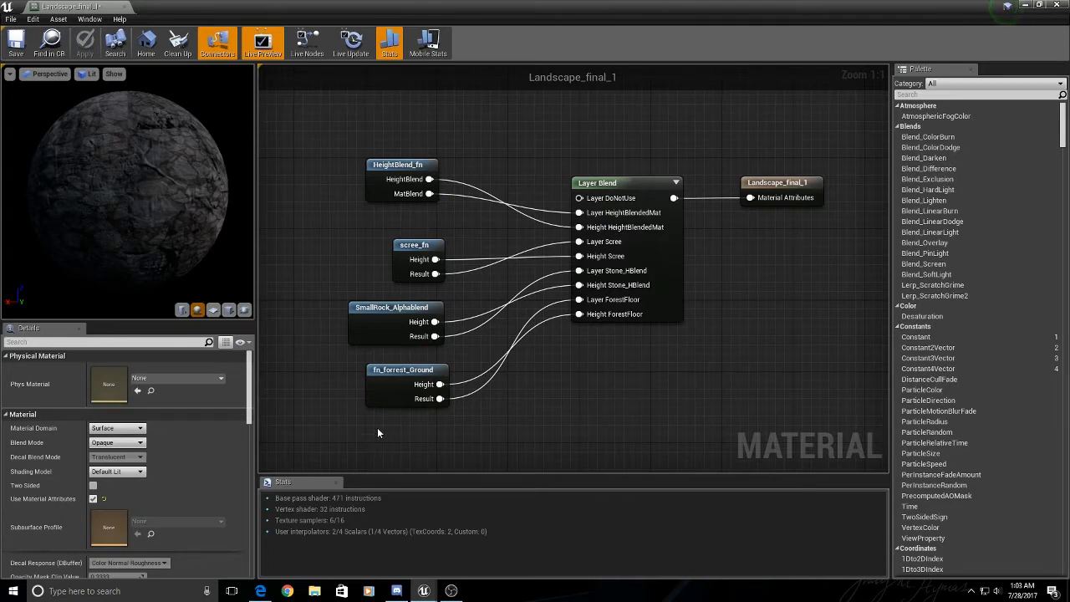
double_click(395, 370)
right_drag(489, 370, 795, 323)
scroll(507, 322, down, 2)
right_drag(316, 383, 777, 331)
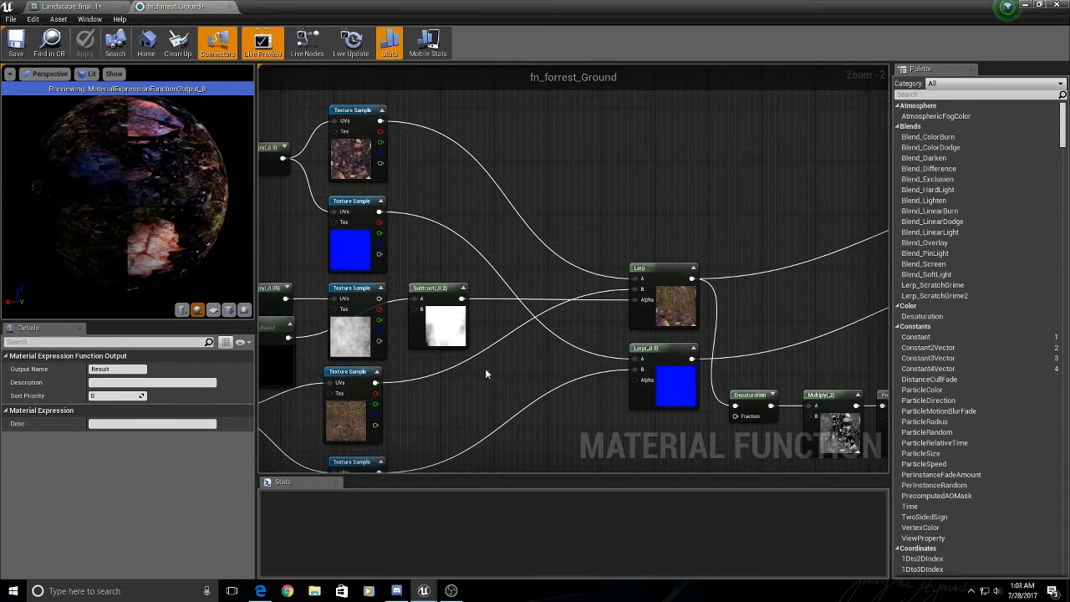
scroll(485, 368, up, 1)
right_drag(485, 367, 723, 337)
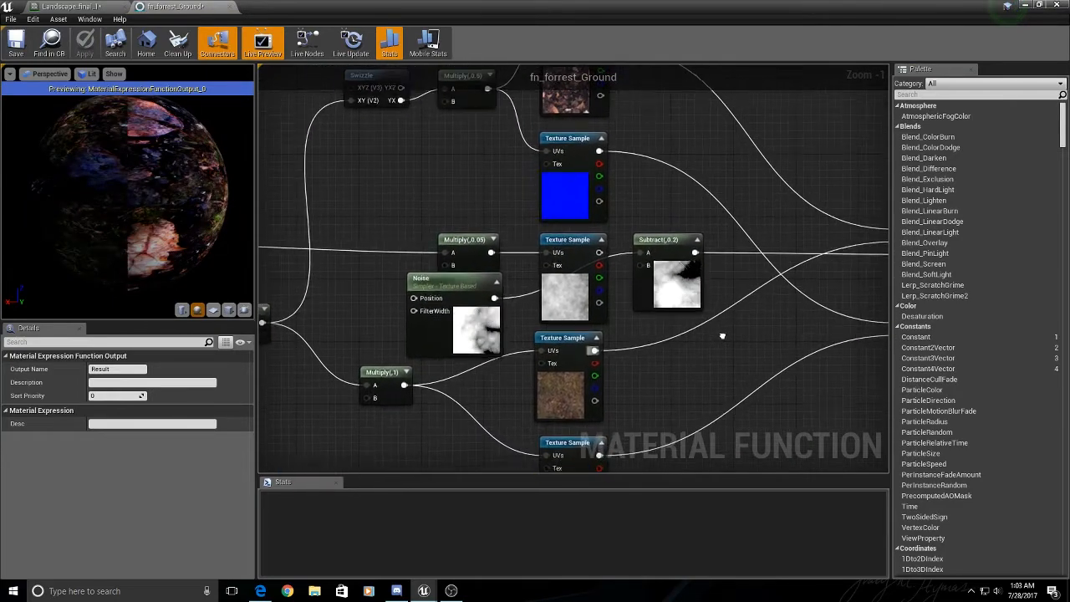
- Set the Noise node's scale to 0.001 in fn_forrest_Ground and save the function
click(427, 288)
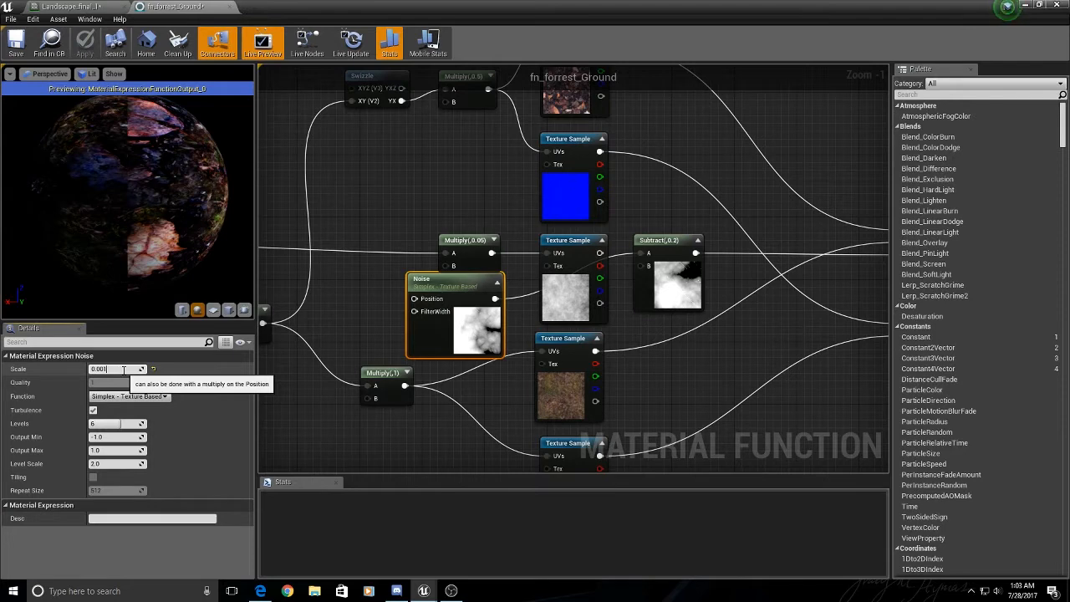
click(123, 369)
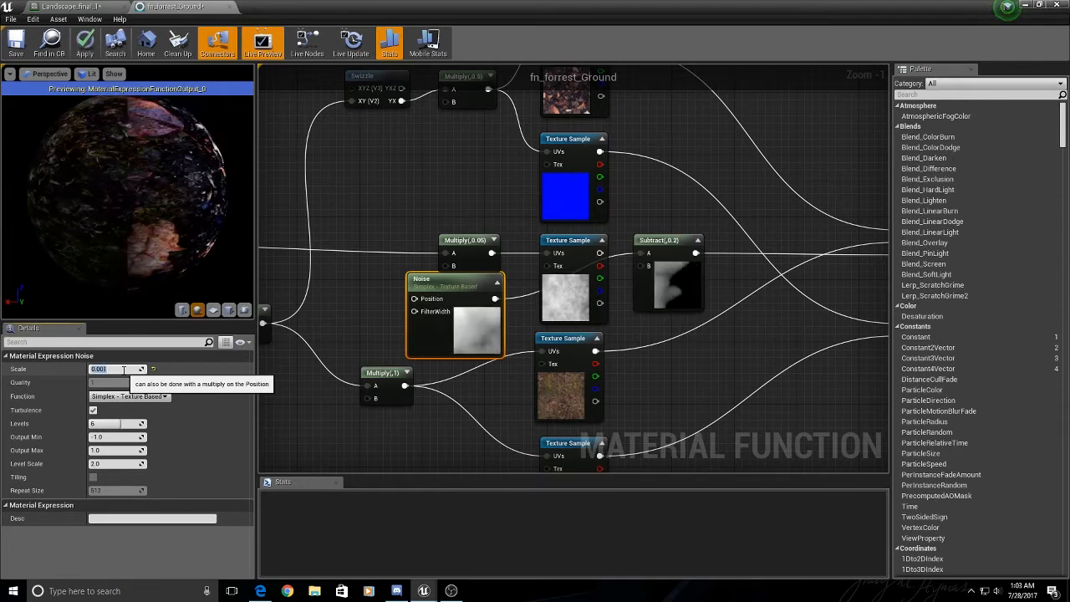
click(705, 379)
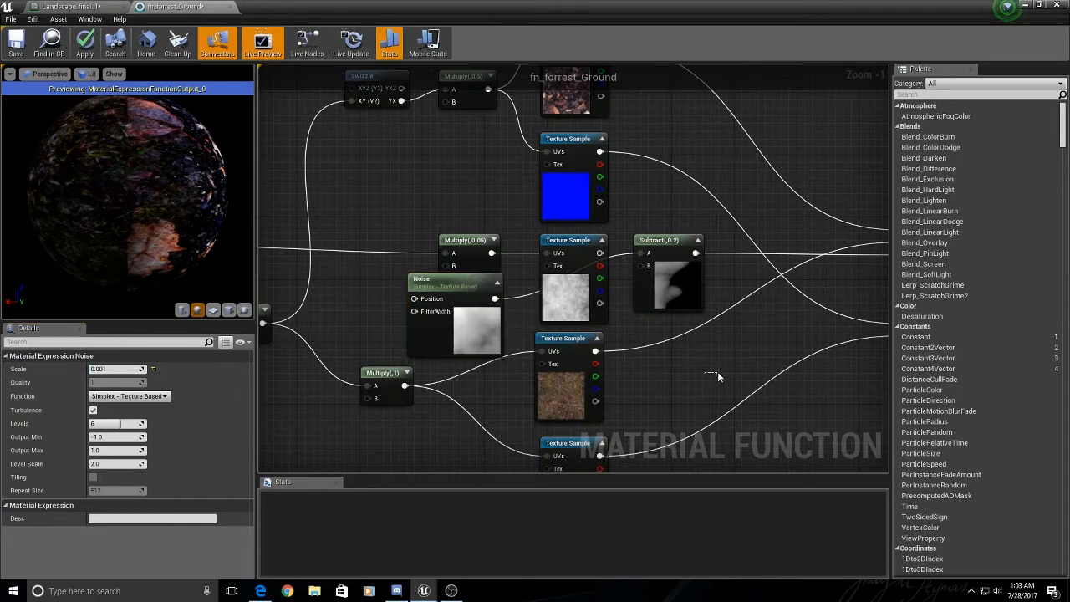
right_drag(717, 378, 452, 386)
click(16, 44)
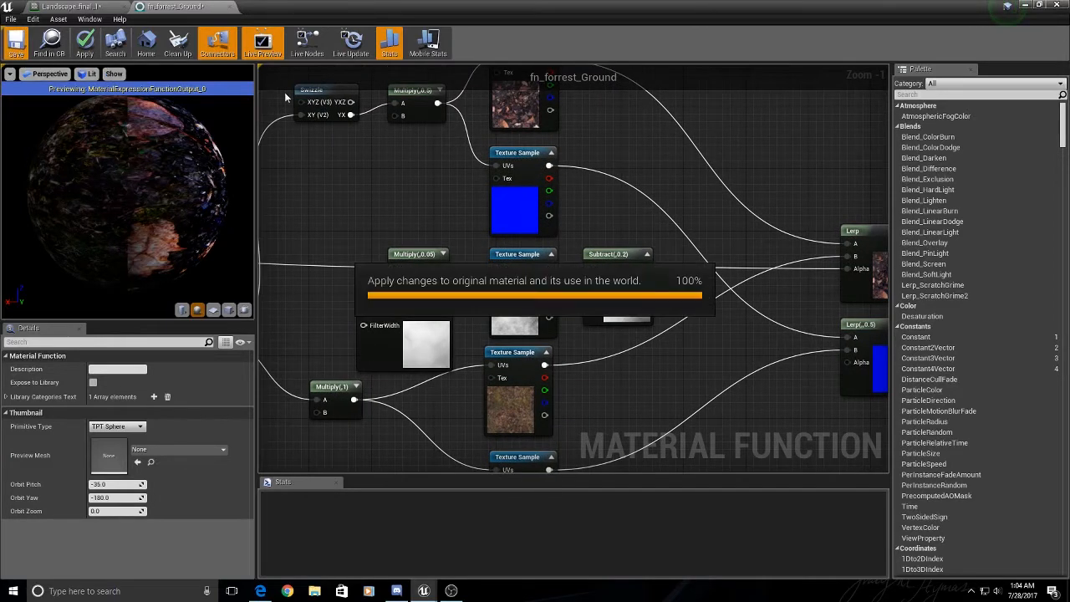
- Close fn_forrest_Ground, save the Landscape_final_1 material and return to the level
click(230, 8)
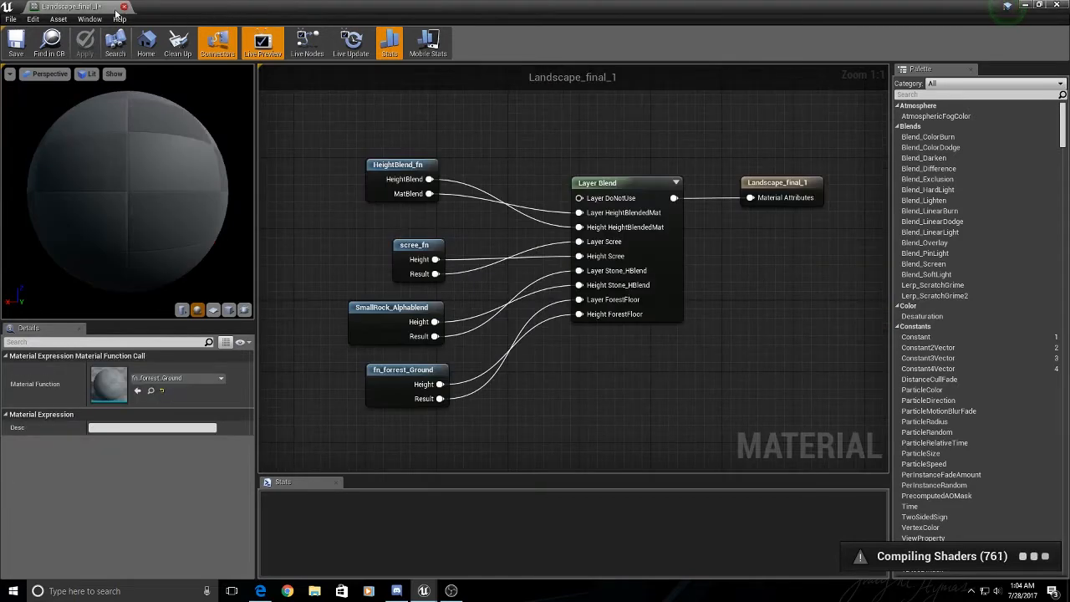
key(ctrl+s)
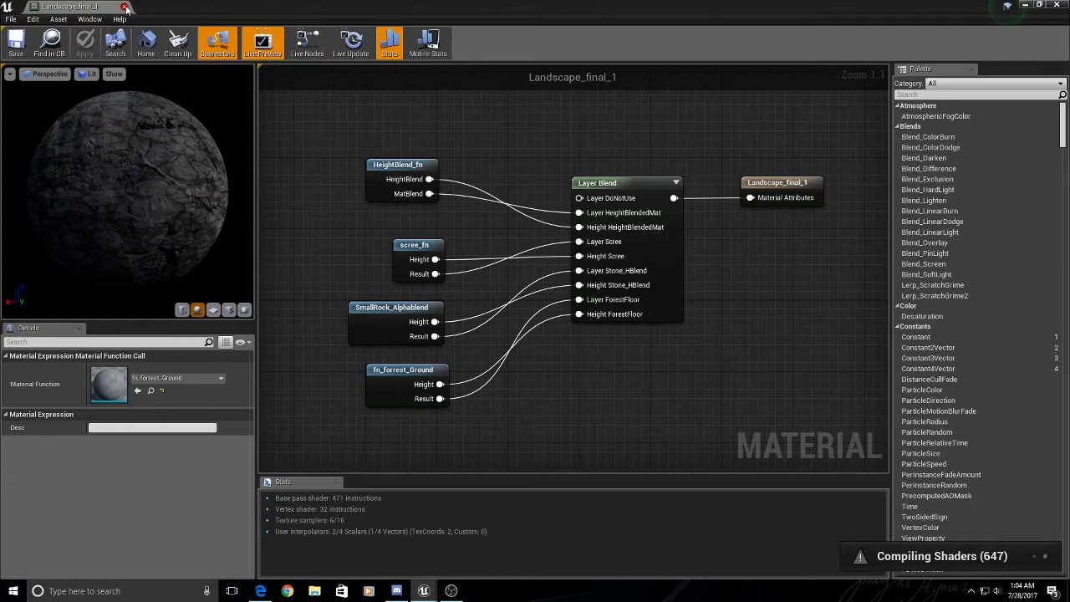
click(124, 7)
mouse_move(449, 276)
right_down()
mouse_move(635, 217)
mouse_move(802, 242)
mouse_move(535, 259)
mouse_move(472, 305)
mouse_move(456, 271)
right_up()
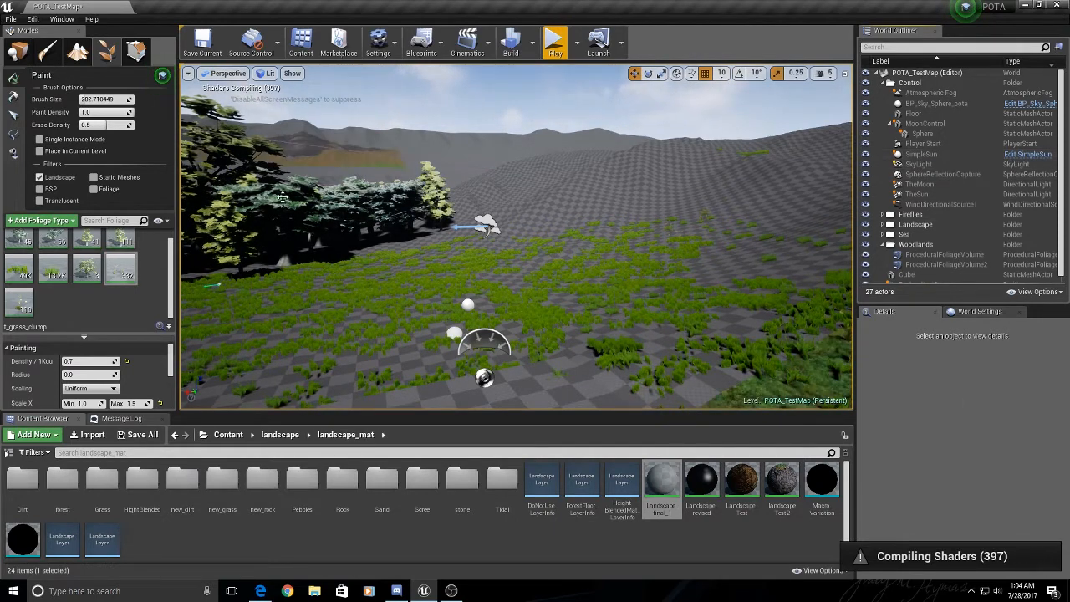
- Leave foliage painting for the Place mode, open the SimpleSun actor's blueprint and bring its sun and lunar movement networks into view
click(18, 52)
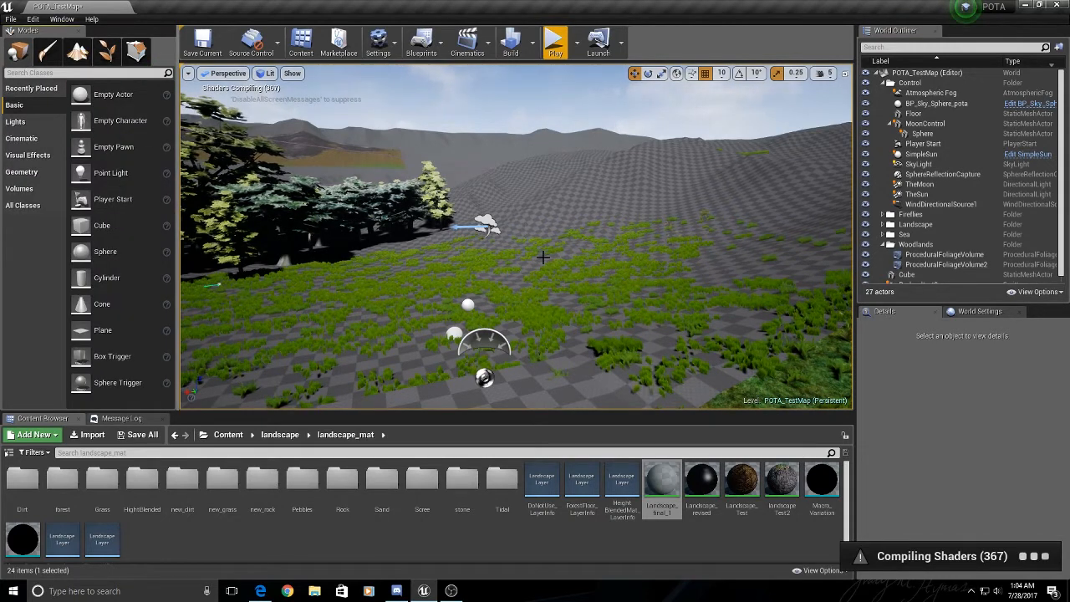
click(921, 154)
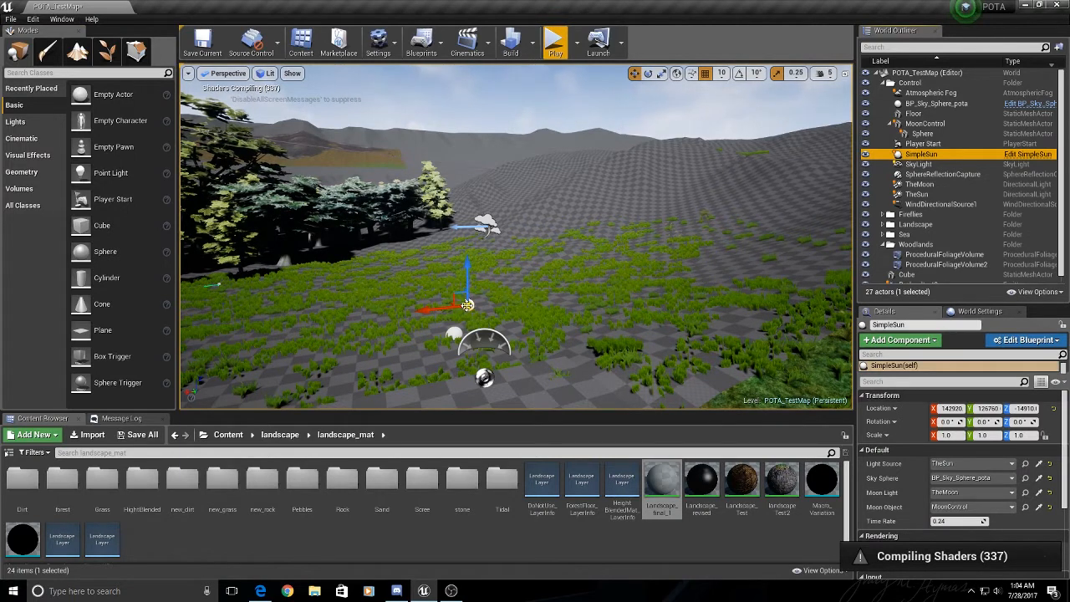
click(1020, 155)
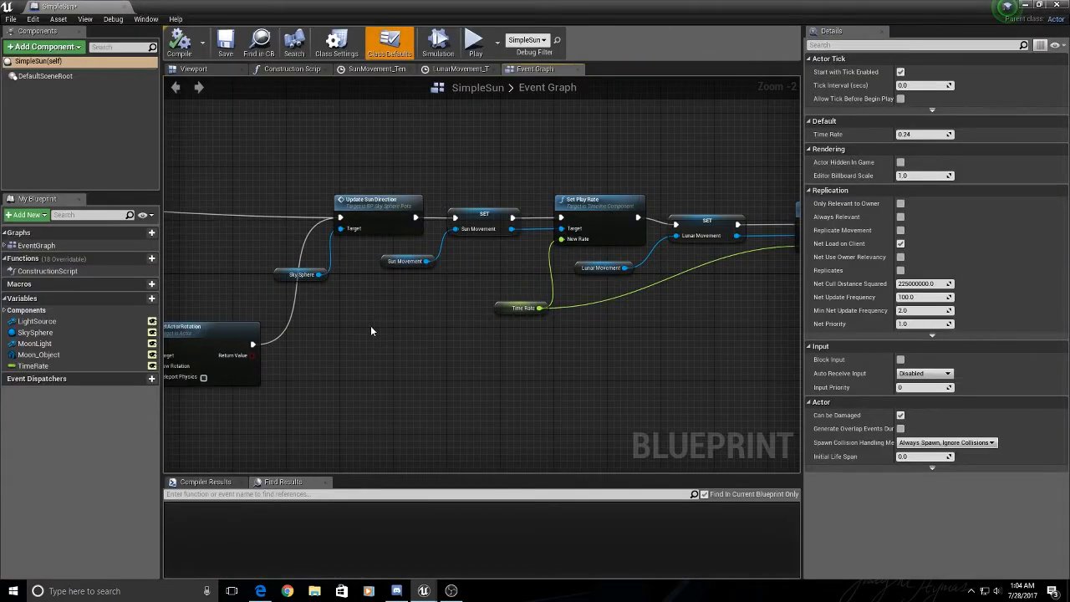
right_drag(371, 325, 834, 340)
scroll(424, 316, down, 2)
right_drag(380, 311, 612, 267)
scroll(671, 286, up, 1)
scroll(697, 258, down, 2)
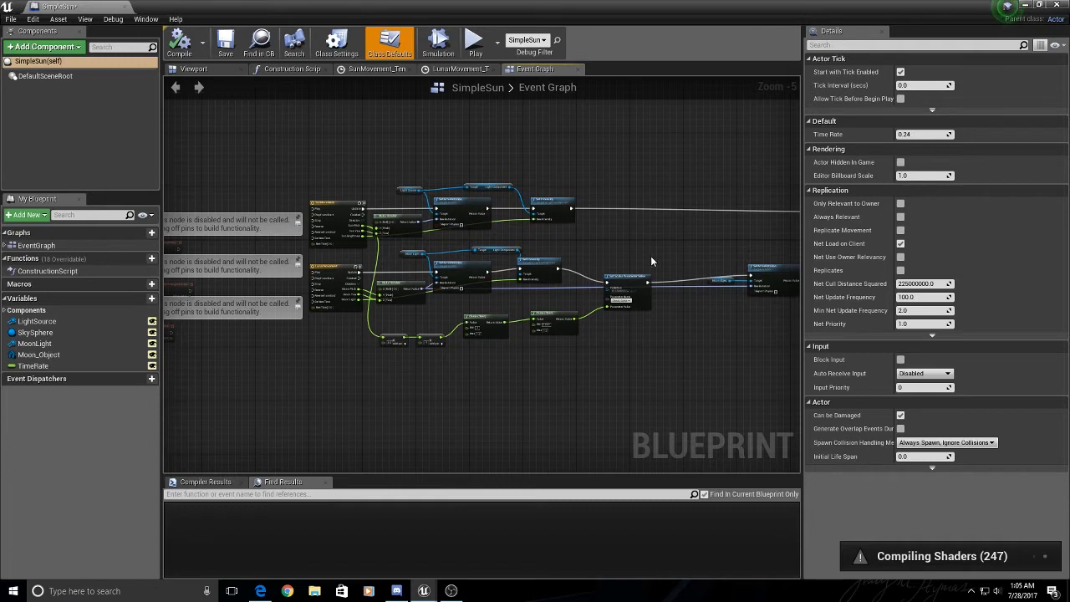
right_drag(653, 248, 678, 242)
- Move the lunar movement node group down in the event graph to separate it from the sun movement nodes
drag(342, 246, 792, 336)
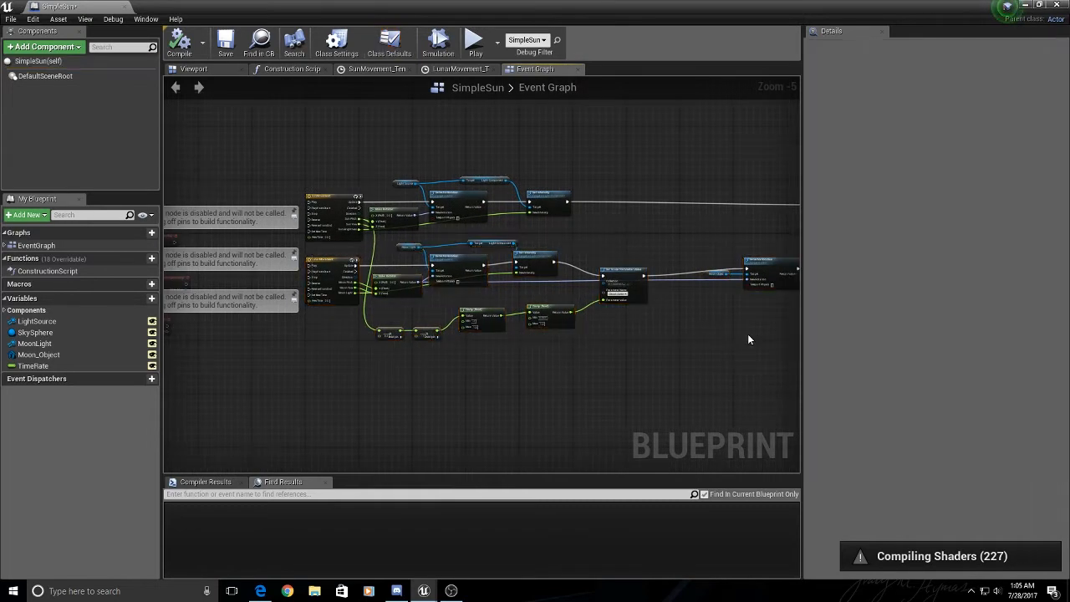
drag(307, 245, 638, 354)
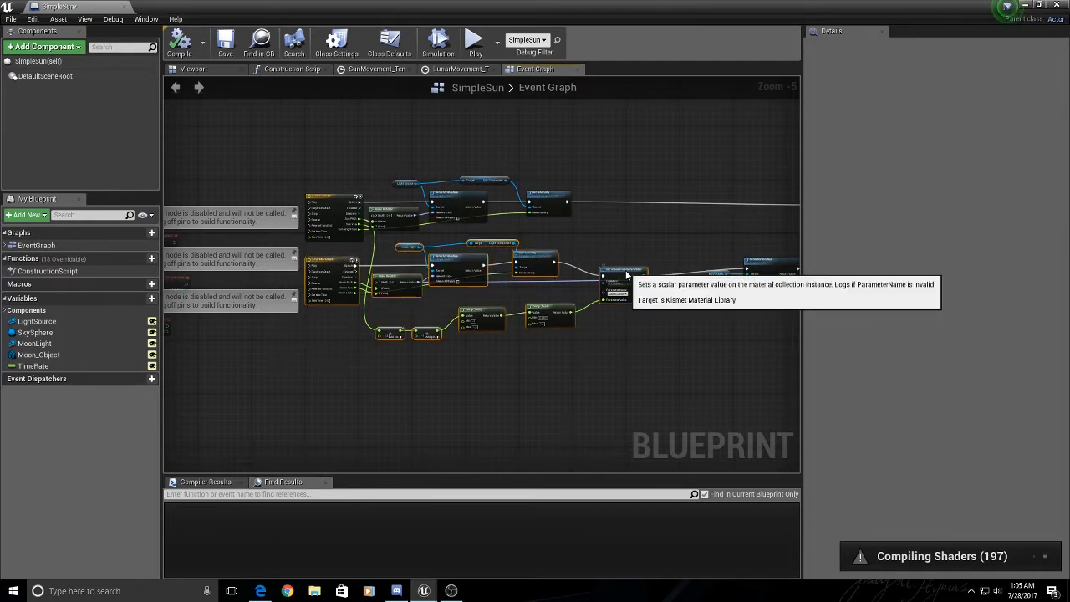
drag(625, 270, 625, 293)
click(634, 351)
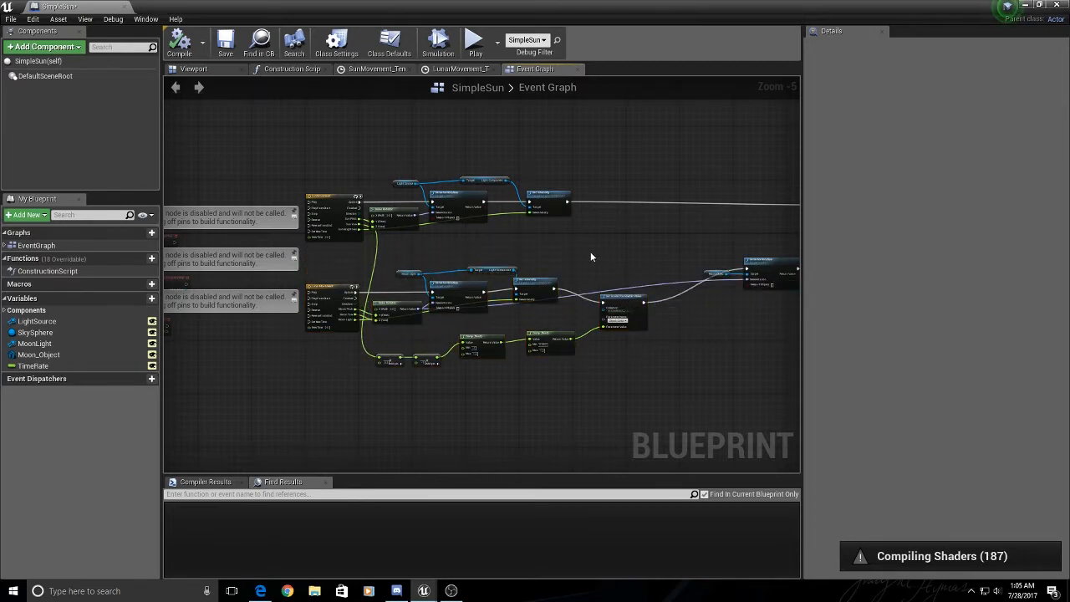
- Open the SunMovement timeline and inspect the times and values of the SunPitch curve's keys
right_drag(591, 252, 646, 320)
scroll(526, 316, up, 3)
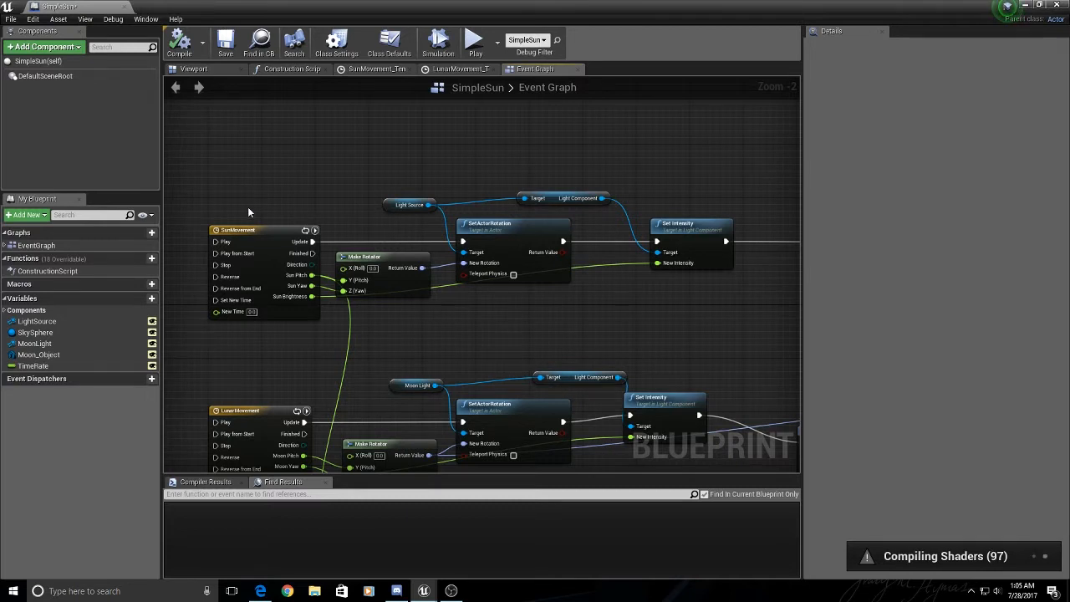
double_click(249, 231)
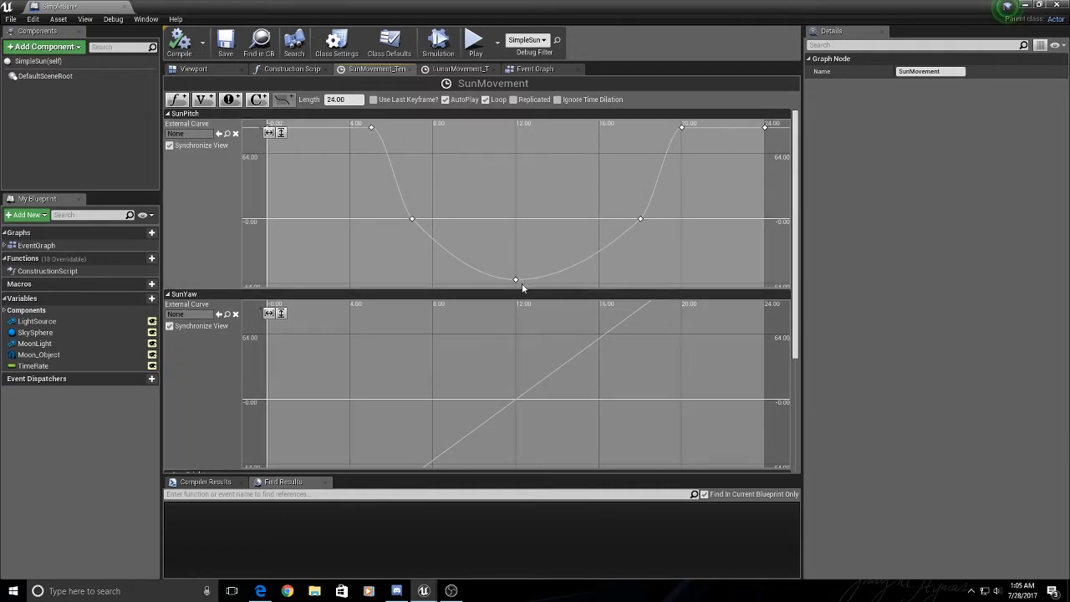
mouse_move(517, 281)
mouse_move(683, 130)
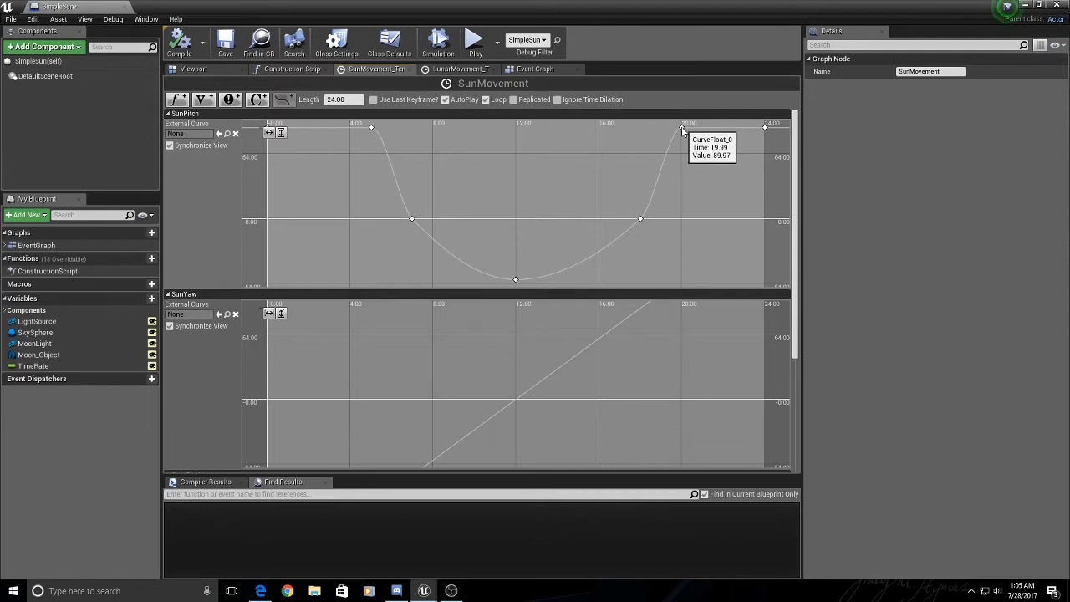
mouse_move(641, 219)
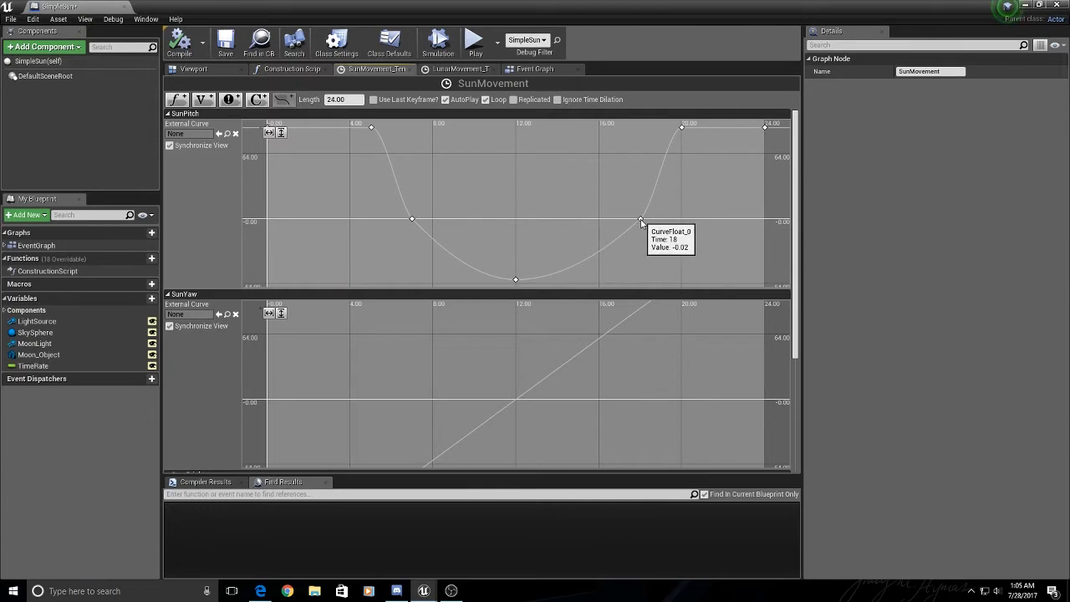
drag(642, 222, 642, 222)
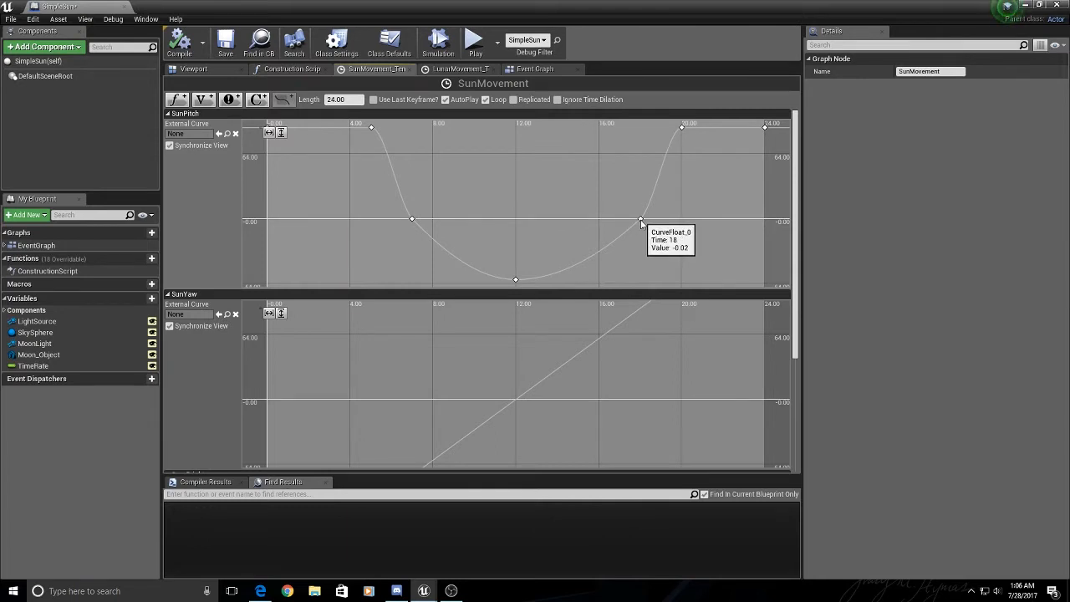
mouse_move(412, 221)
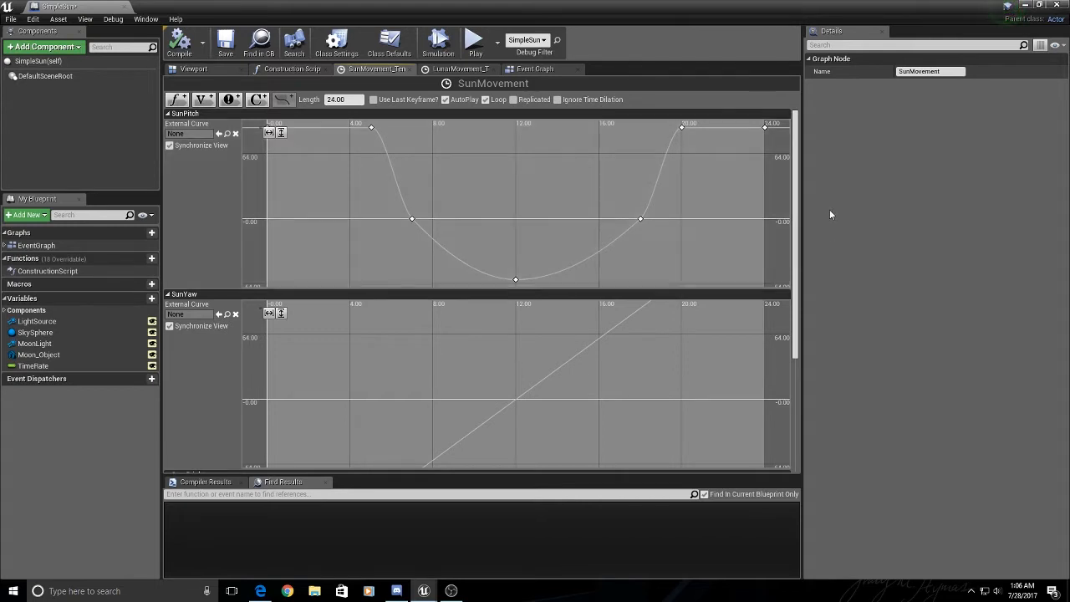
- Examine the Sun_Brightness curve's keys around sunrise in the SunMovement timeline
drag(796, 168, 811, 289)
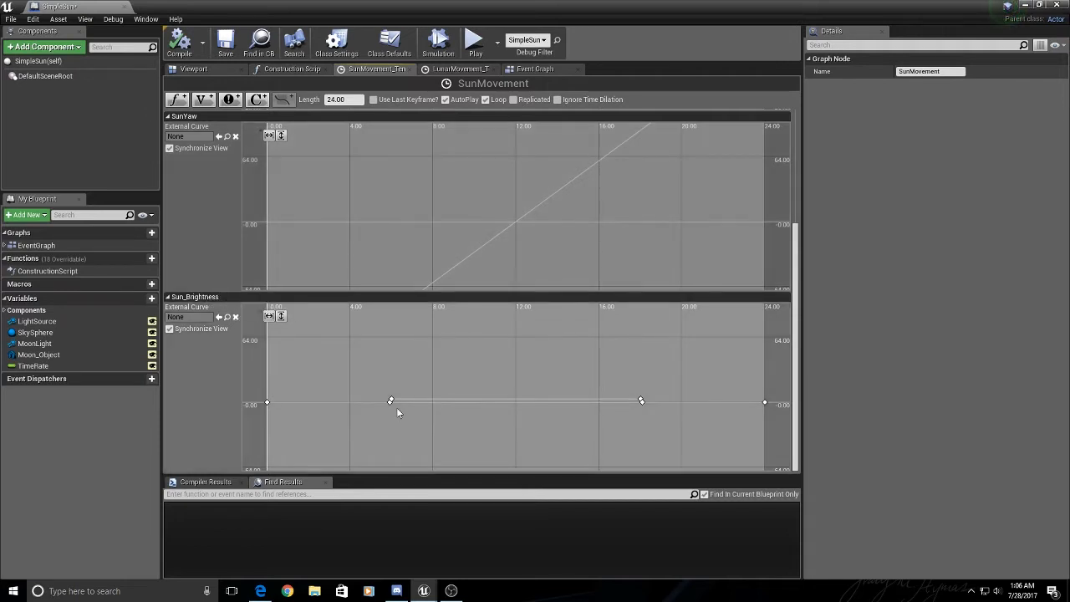
mouse_move(391, 404)
drag(391, 403, 391, 402)
mouse_move(374, 403)
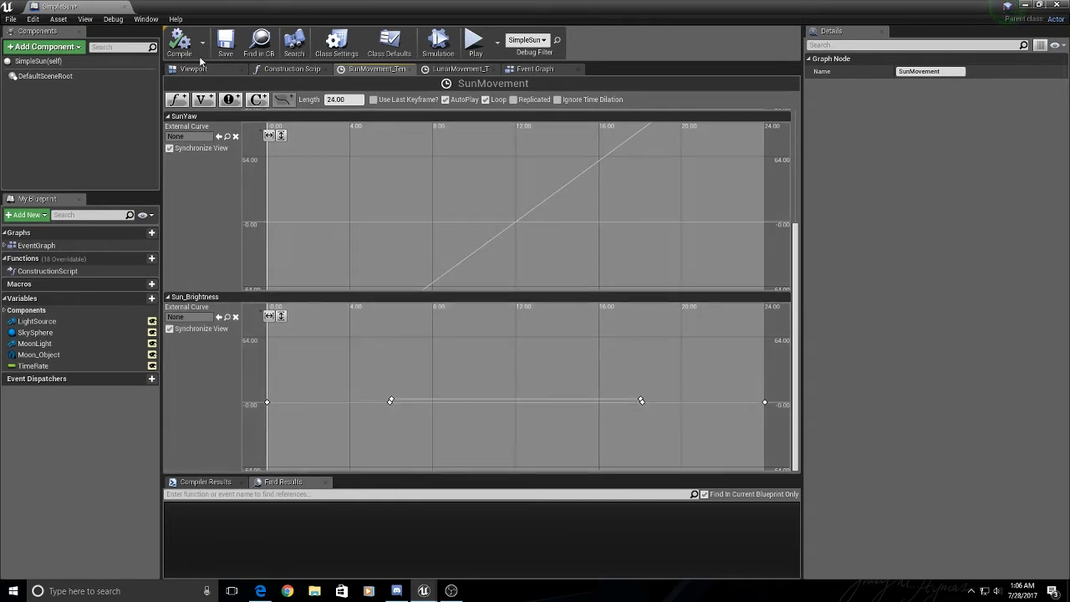
- Open the LunarMovement timeline from the event graph, inspect the MoonPitch curve's end key and compile the blueprint
click(537, 69)
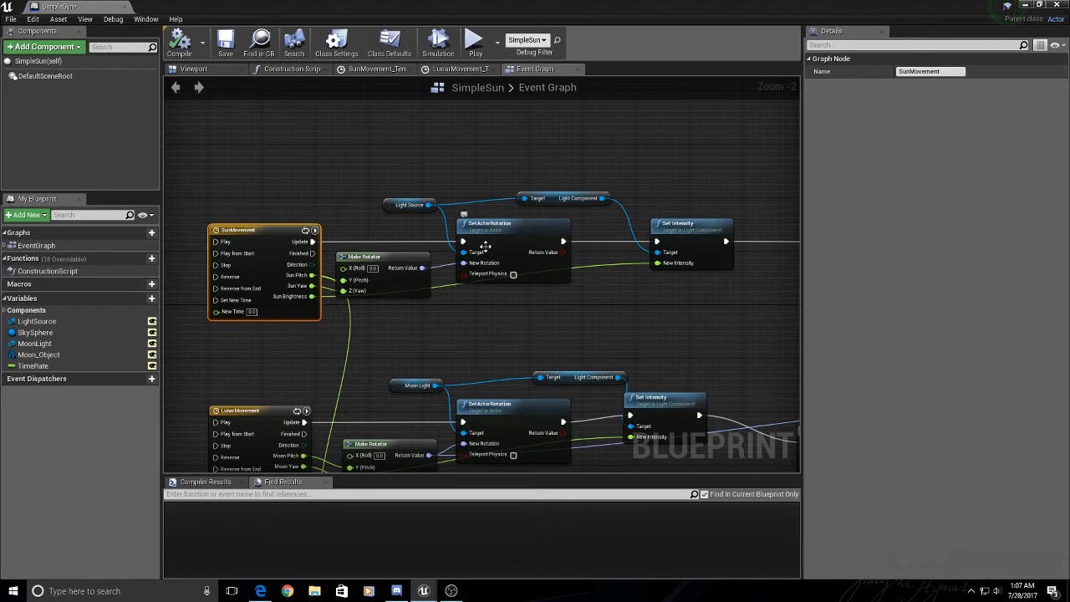
right_drag(485, 318, 514, 231)
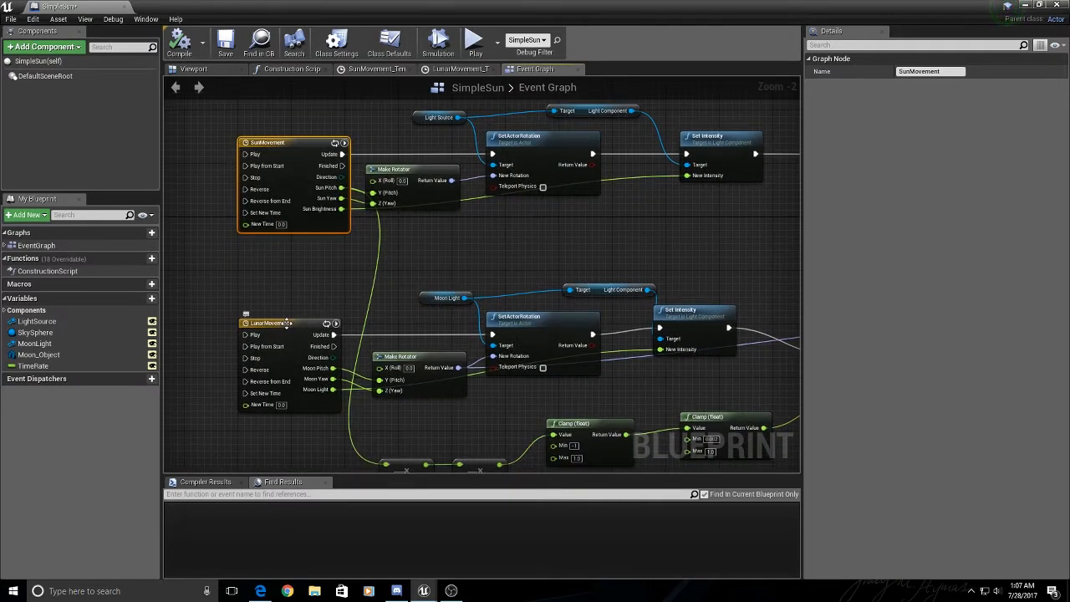
double_click(283, 323)
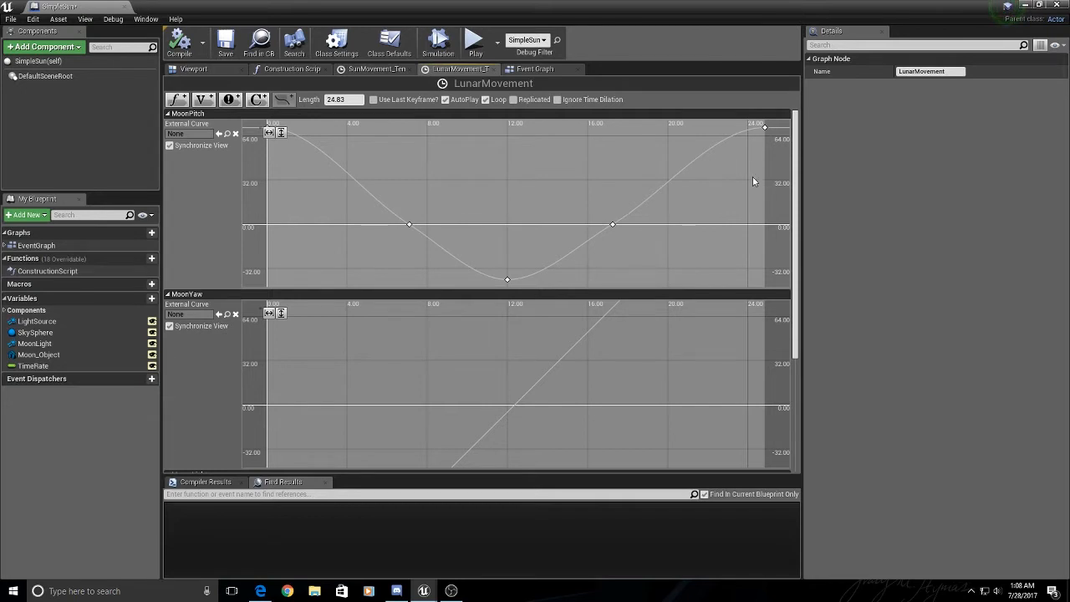
mouse_move(749, 131)
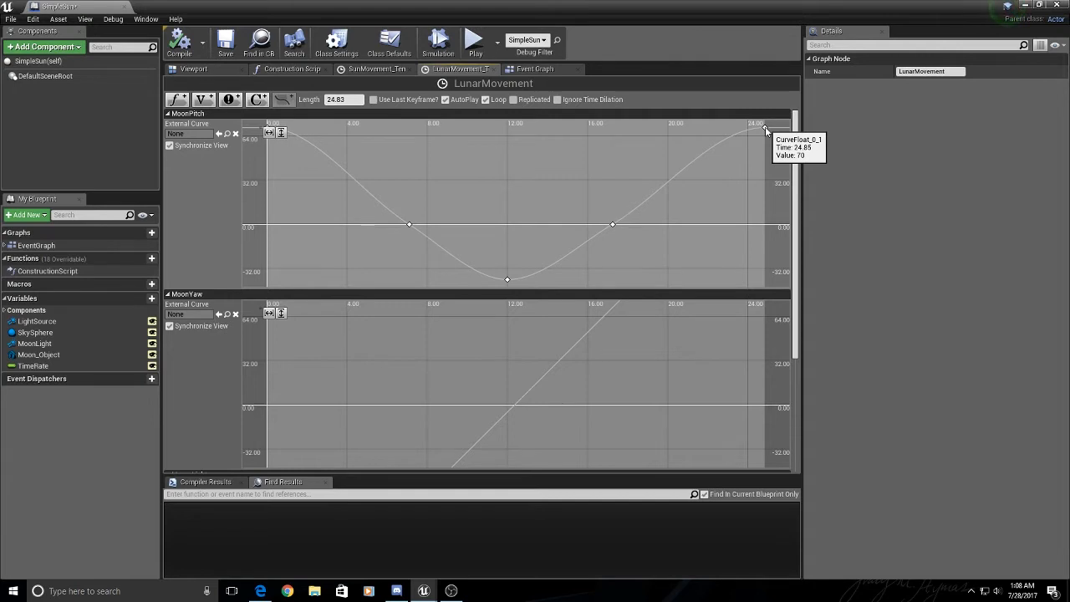
click(182, 50)
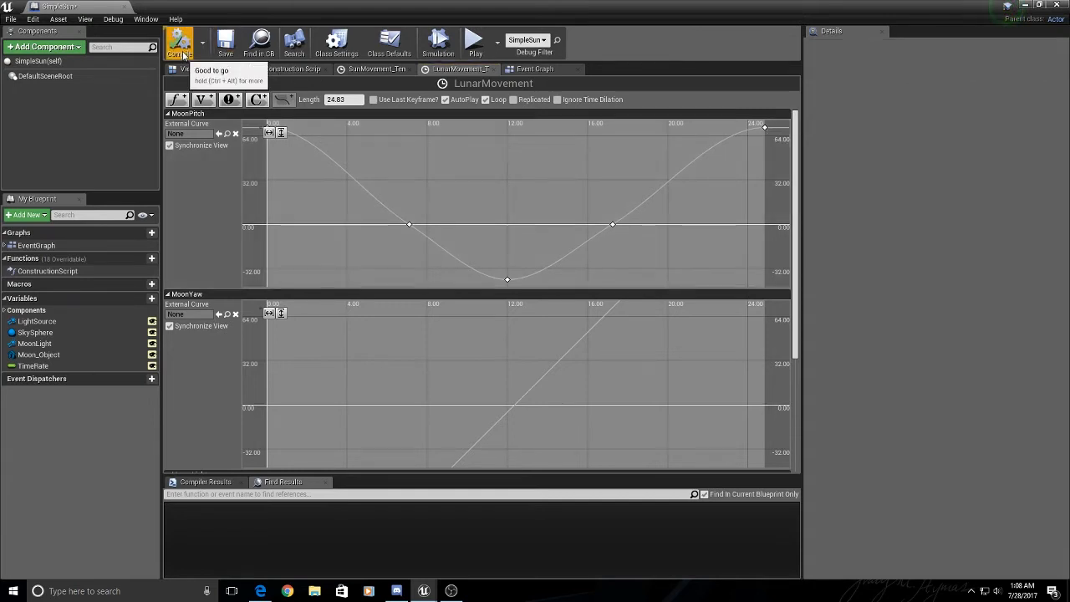
- Close the SimpleSun blueprint and play the level to watch the sun and moon move across the sky, ending the session
click(125, 9)
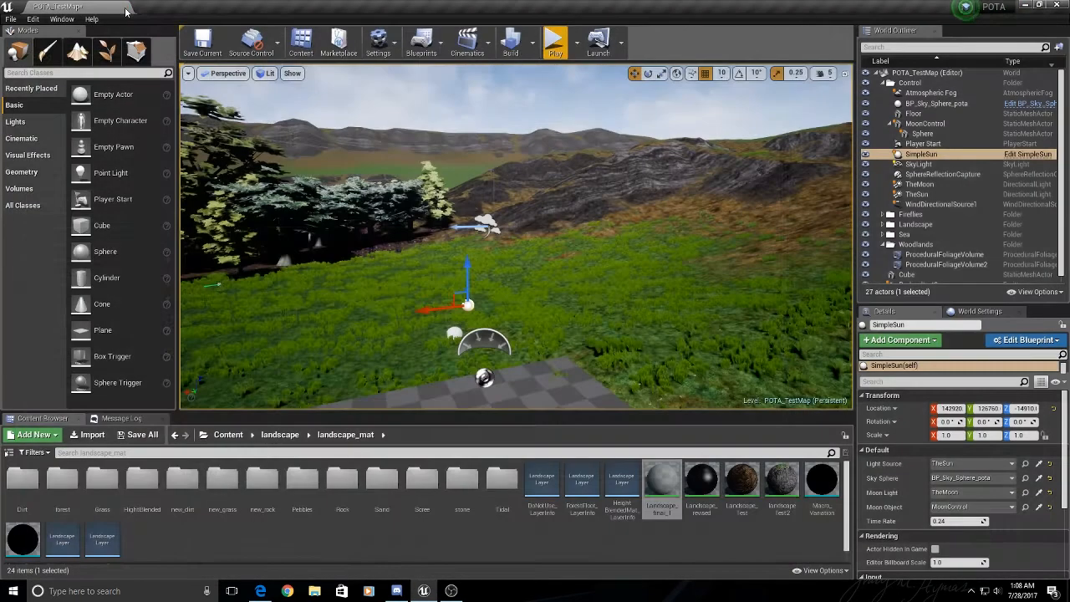
right_drag(470, 300, 478, 238)
click(556, 42)
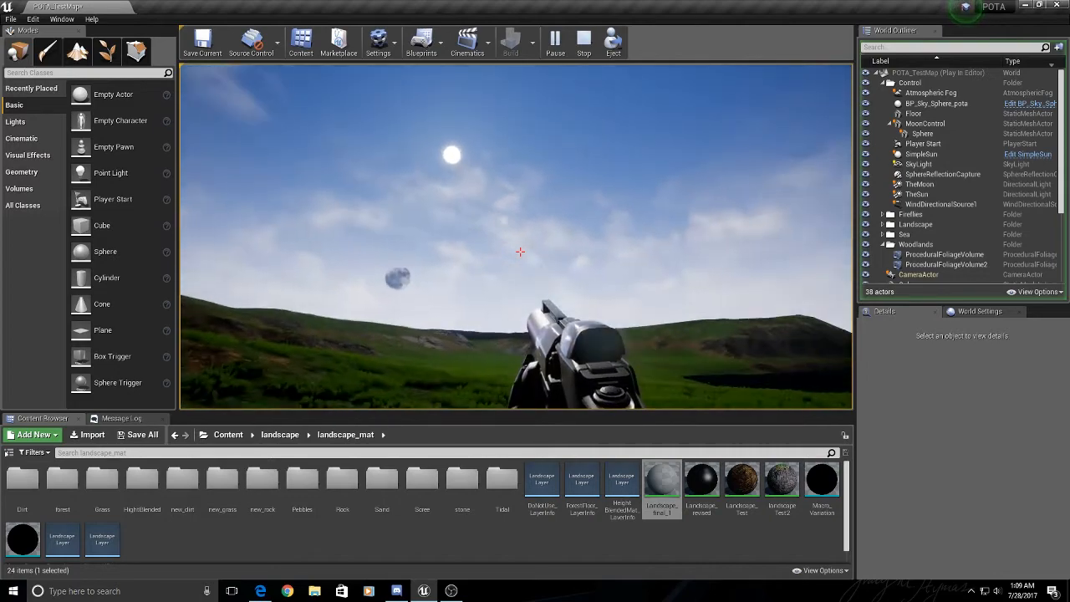
key(Escape)
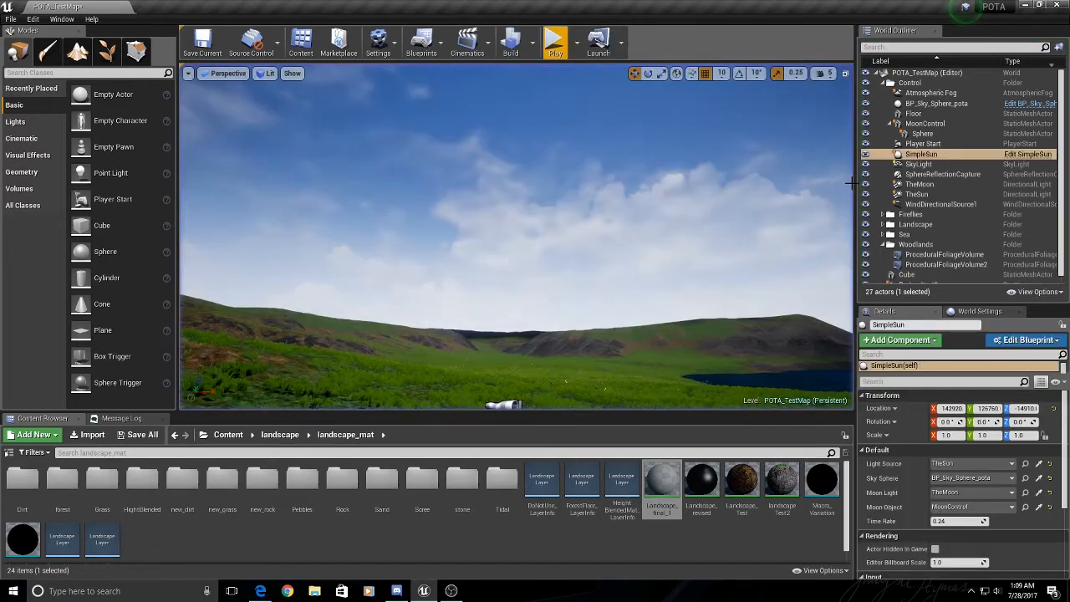
- Examine the MoonControl actor and its attached Sphere moon mesh, comparing their placement with BP_Sky_Sphere_pota
right_drag(614, 232, 401, 297)
right_drag(704, 239, 717, 334)
click(535, 282)
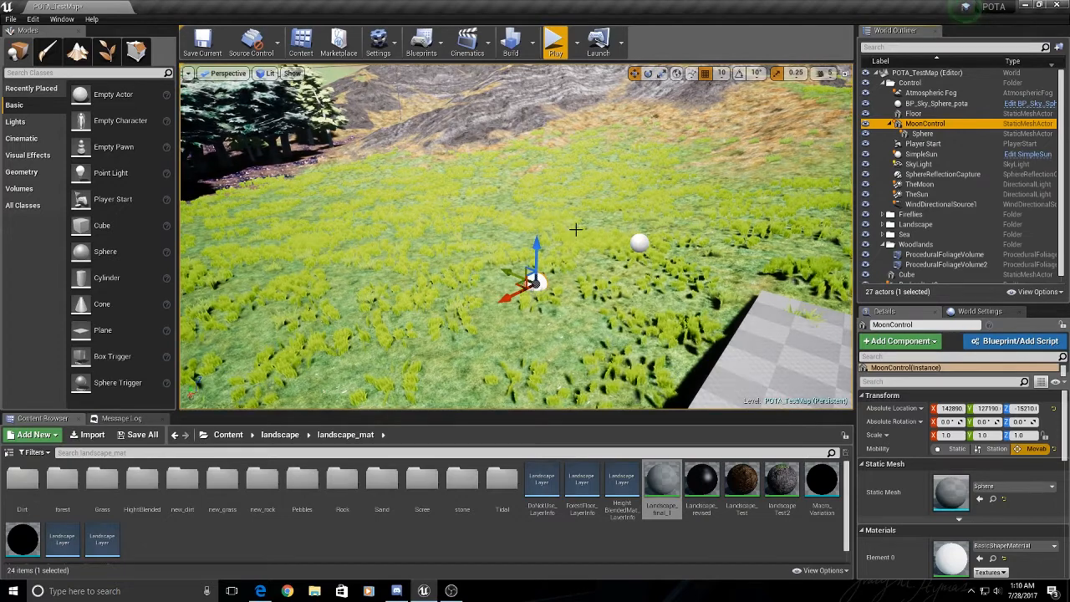
right_drag(532, 297, 578, 278)
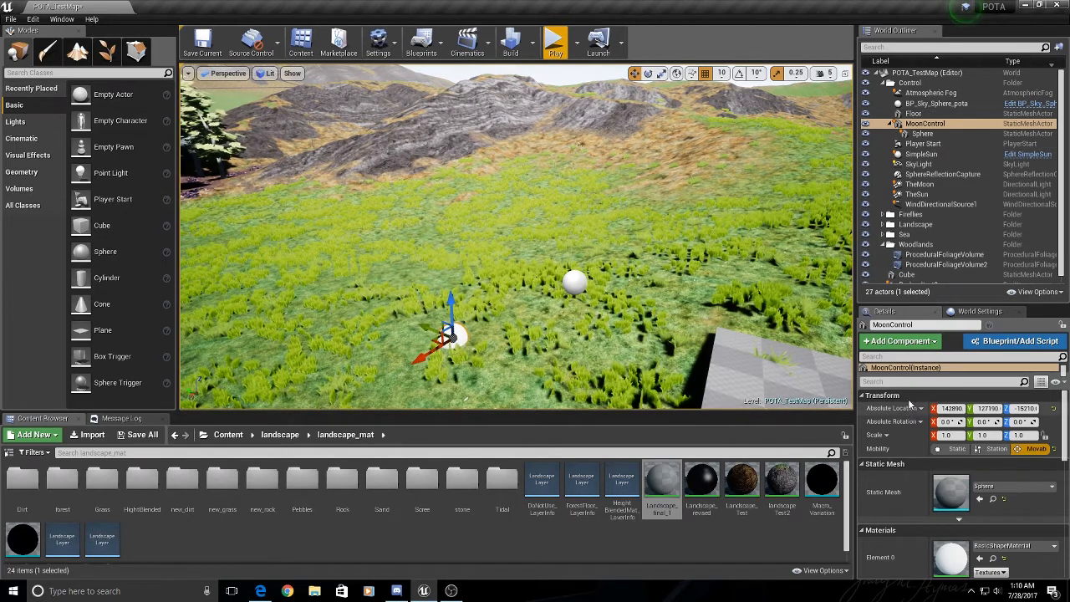
click(928, 104)
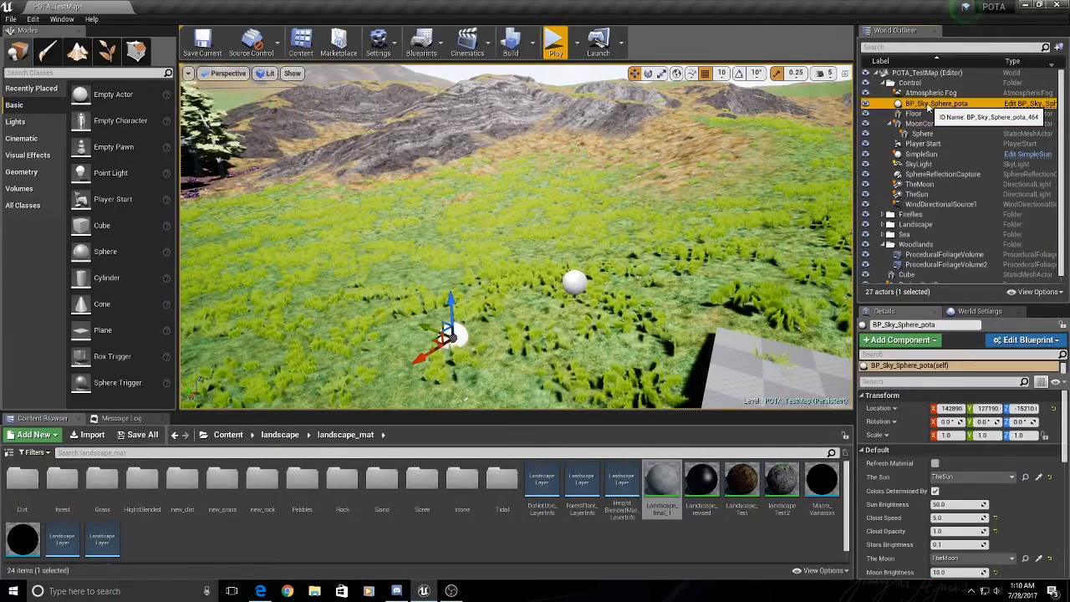
click(923, 123)
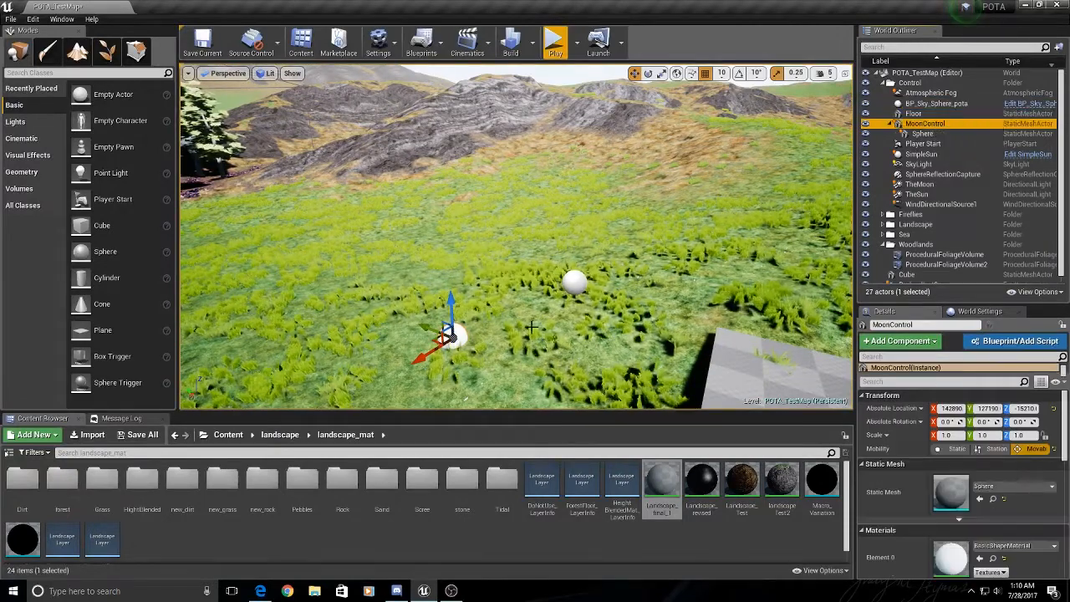
click(923, 134)
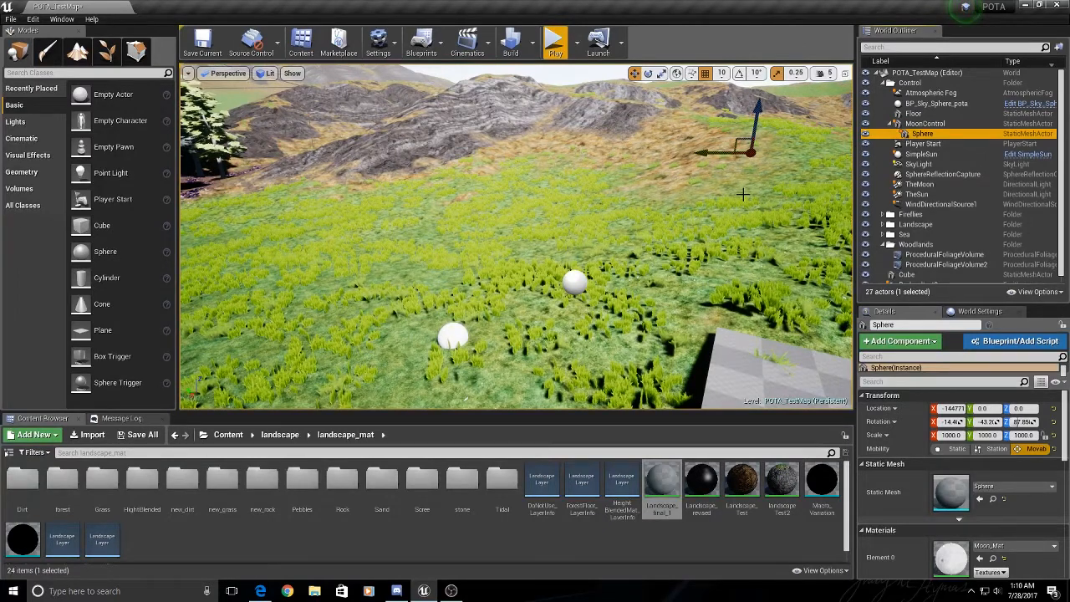
click(452, 336)
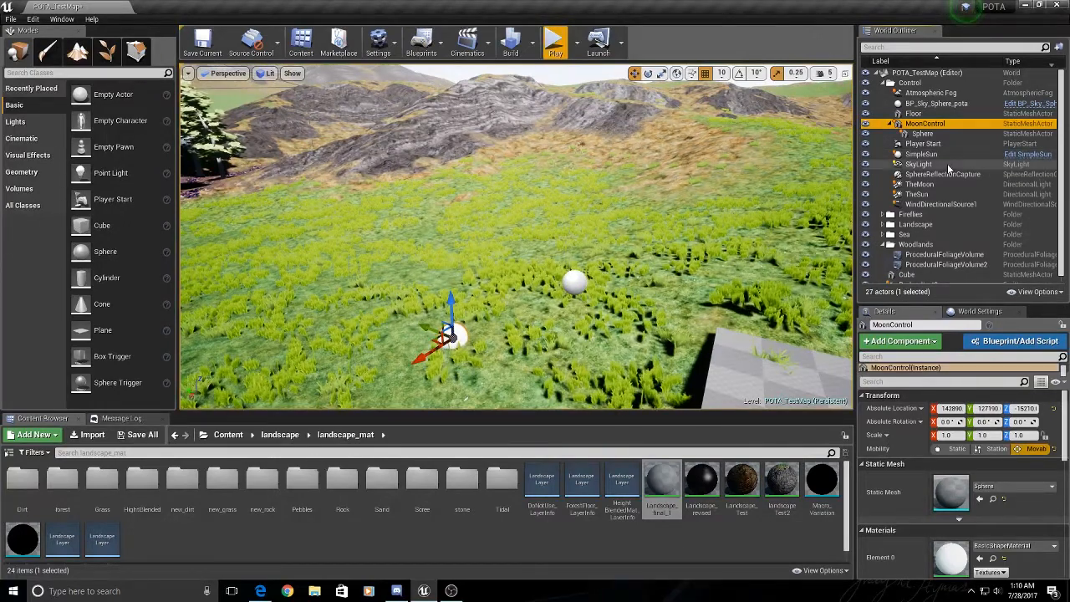
click(922, 133)
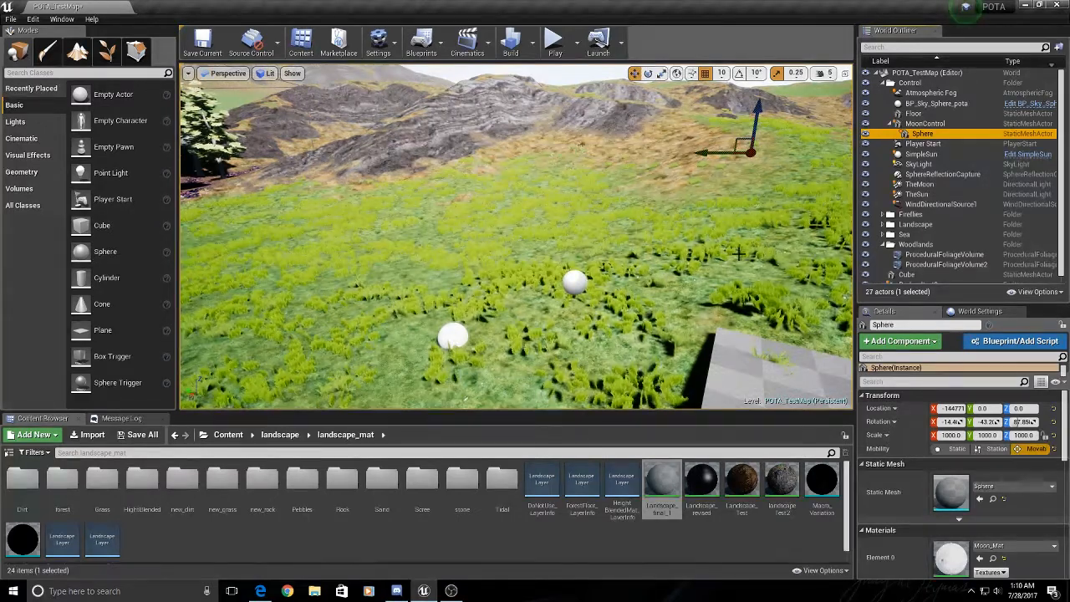
- Play the level again to view the textured moon against the daytime sky, and end the session
right_drag(691, 245, 690, 201)
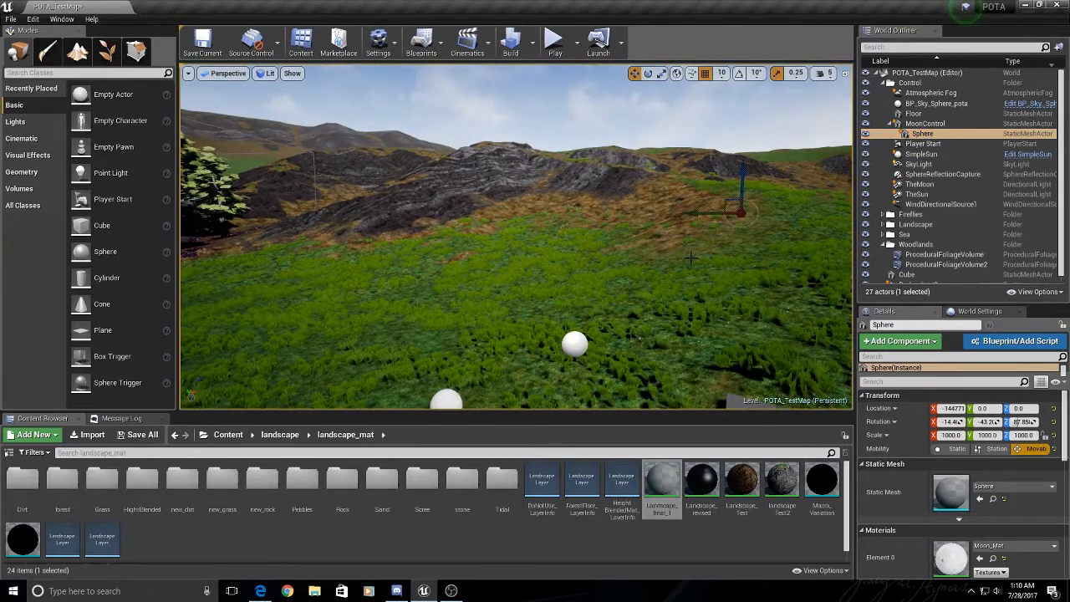
right_drag(691, 257, 690, 222)
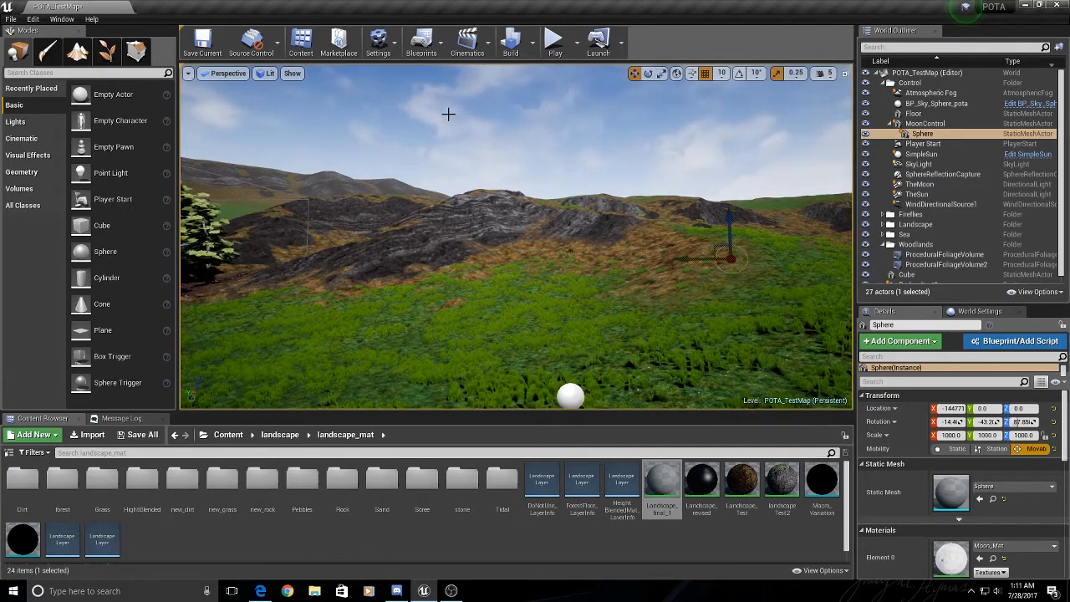
click(553, 43)
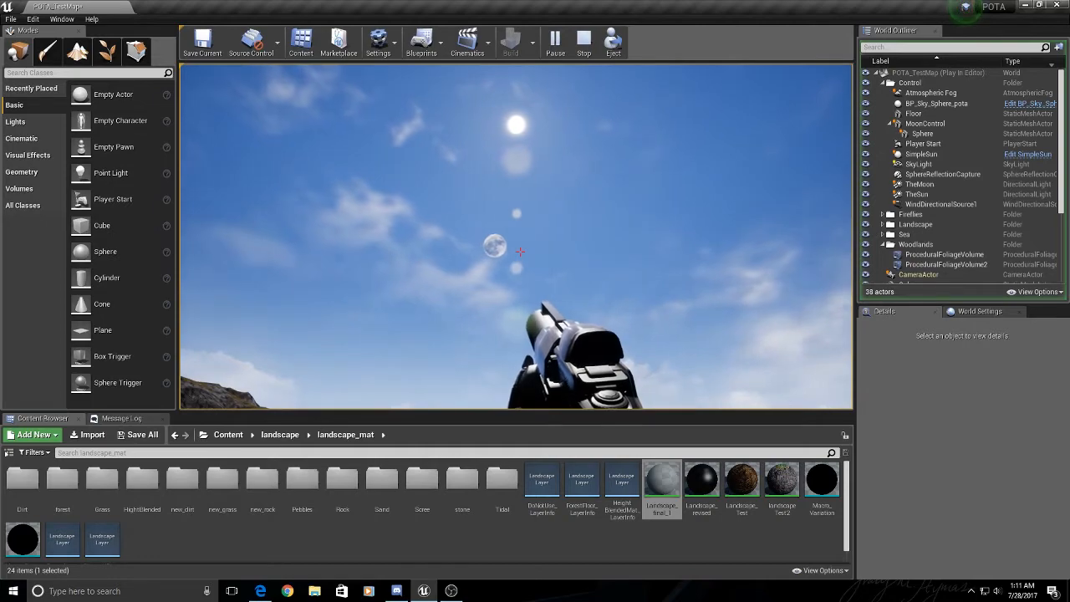
key(Escape)
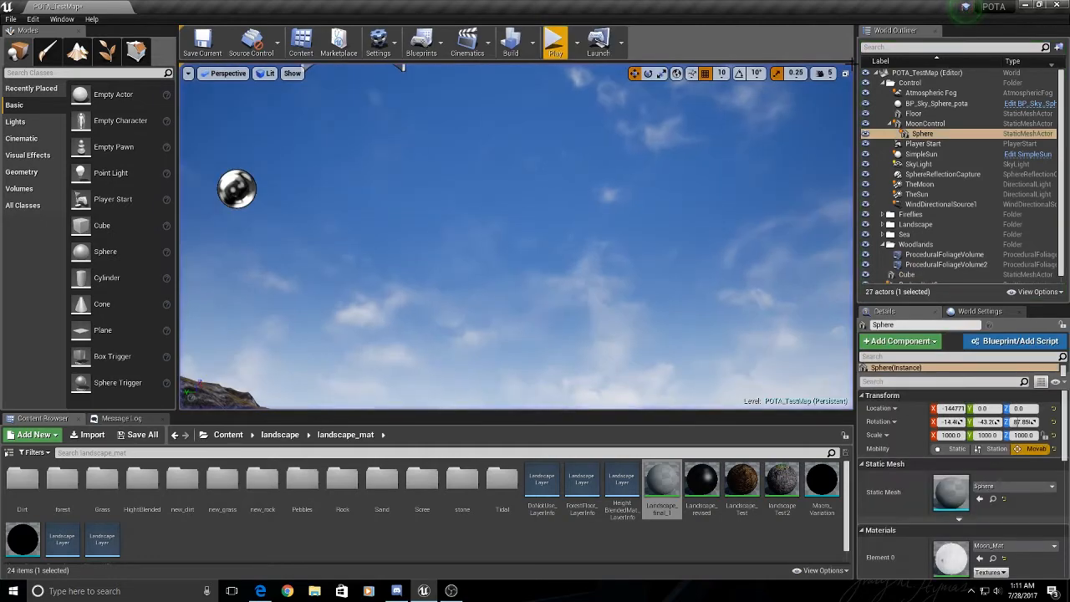
- Set Cloud Speed and Cloud Opacity to 0 on the BP_Sky_Sphere_pota actor
right_drag(544, 234, 424, 292)
key(e)
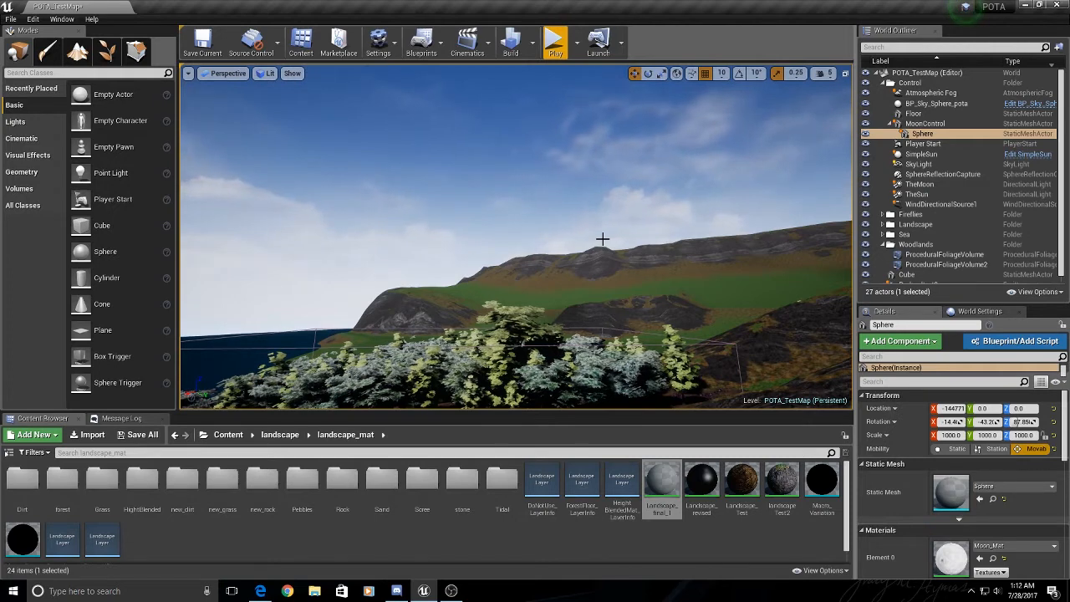
click(935, 103)
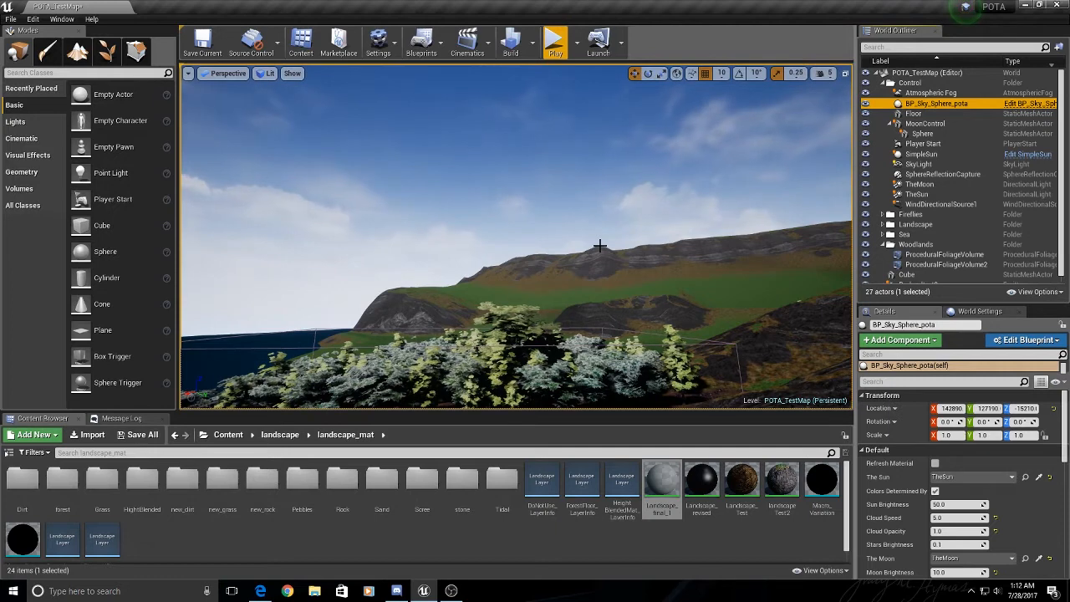
right_drag(600, 246, 802, 234)
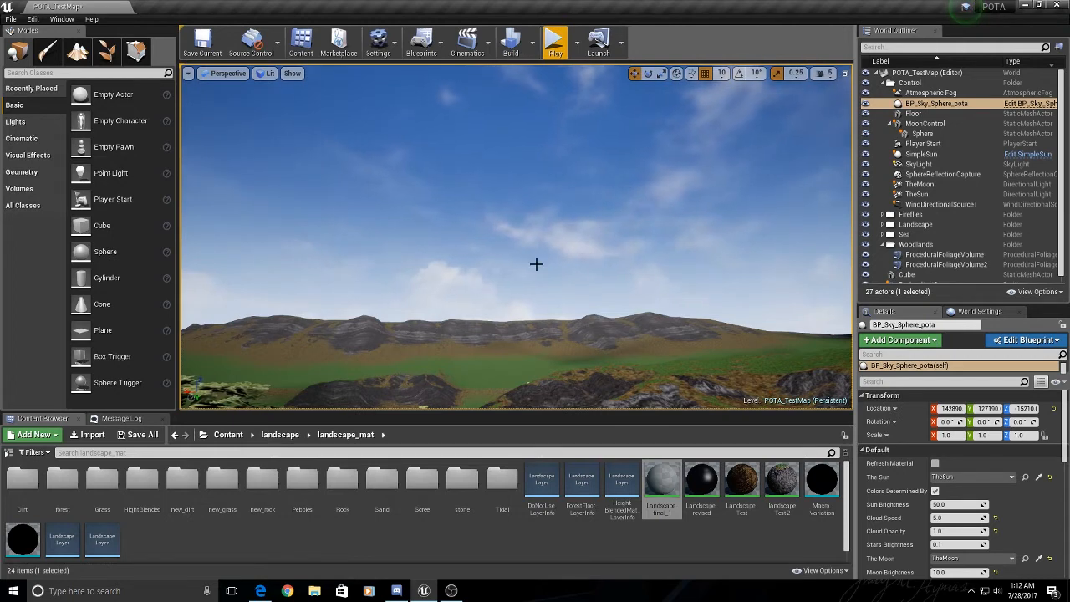
right_drag(532, 286, 600, 382)
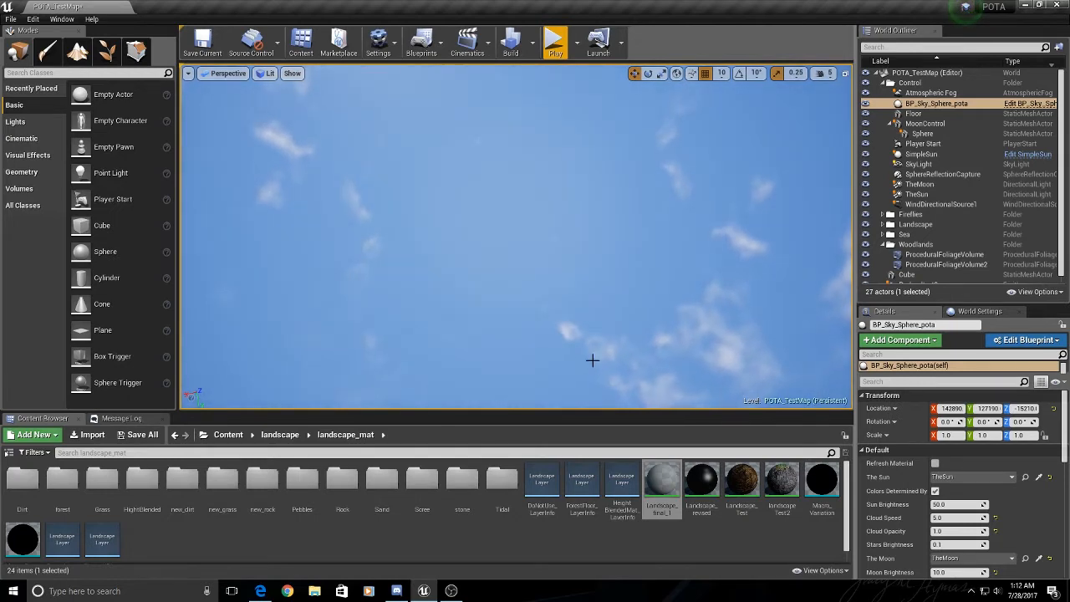
right_drag(336, 291, 333, 364)
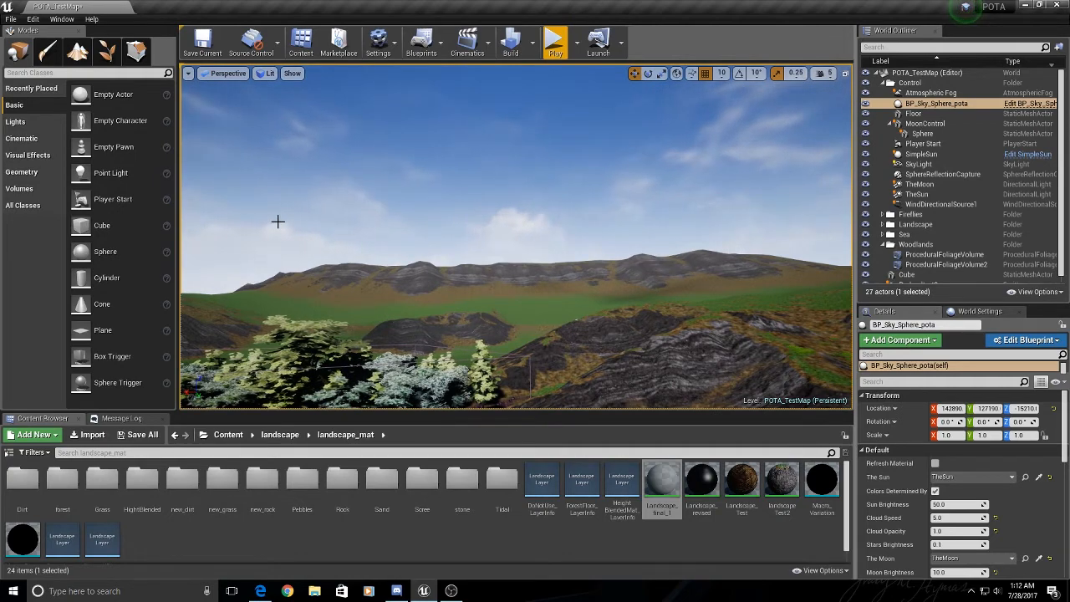
right_drag(399, 225, 623, 225)
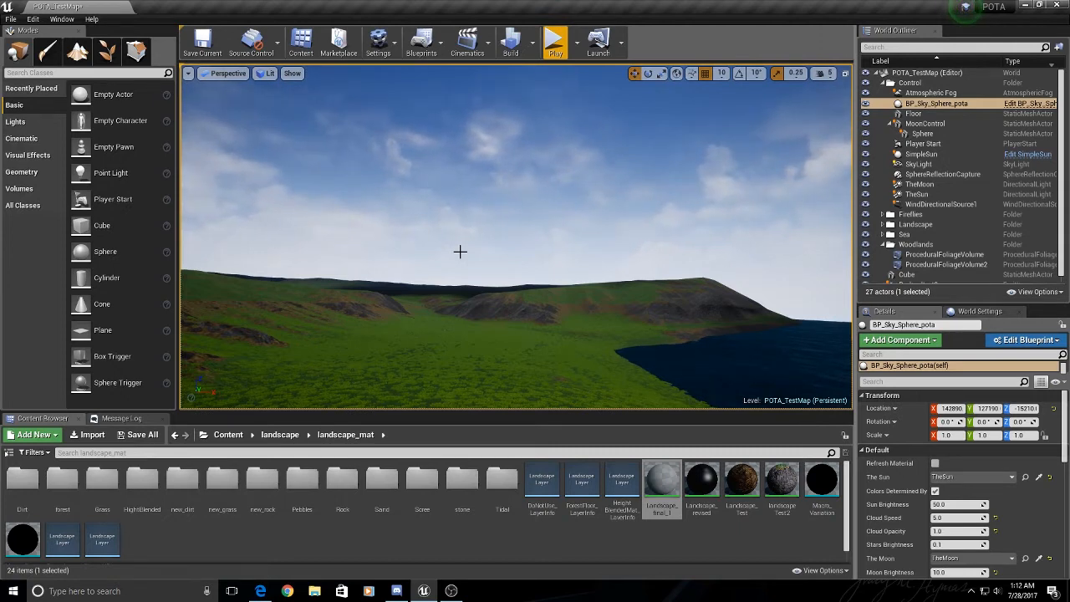
text(0)
click(953, 532)
text(0)
click(952, 518)
- Play the level to watch the sky through to night with the sky sphere's clouds disabled, and end the session
right_drag(546, 262, 411, 246)
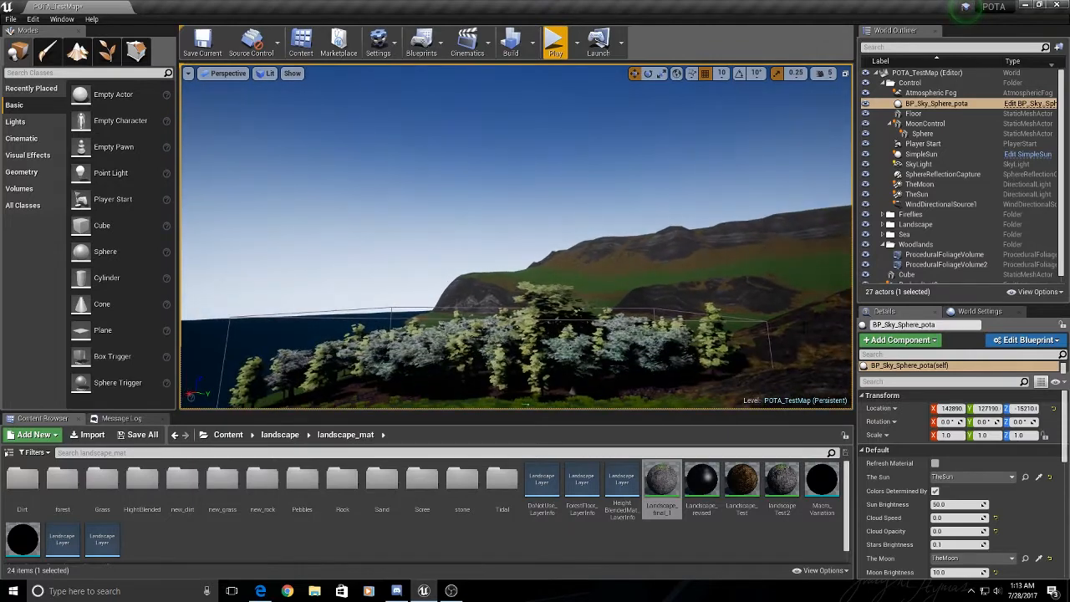
click(554, 41)
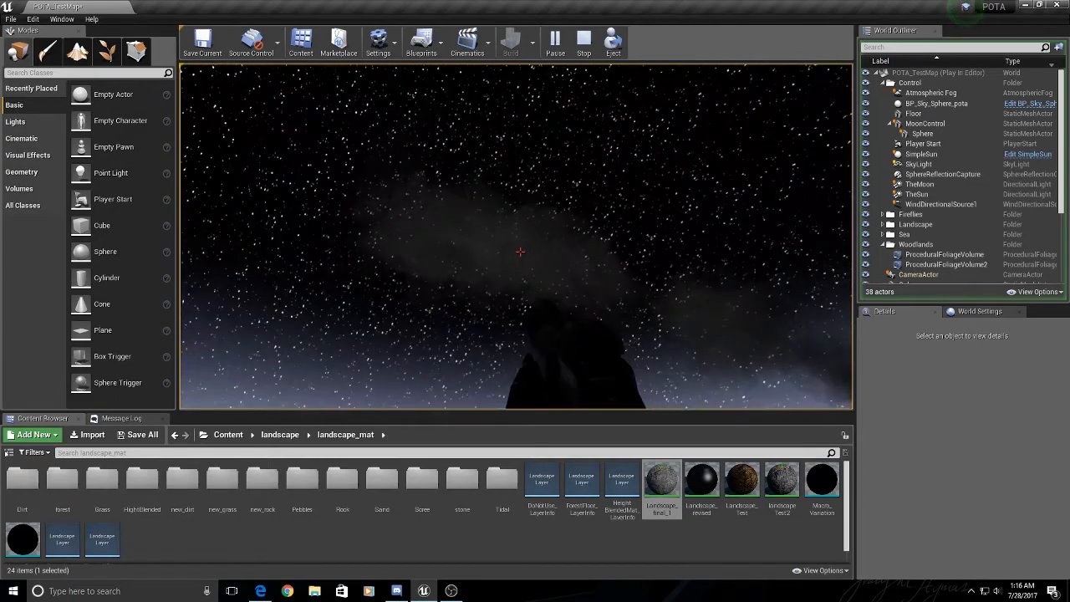
key(Escape)
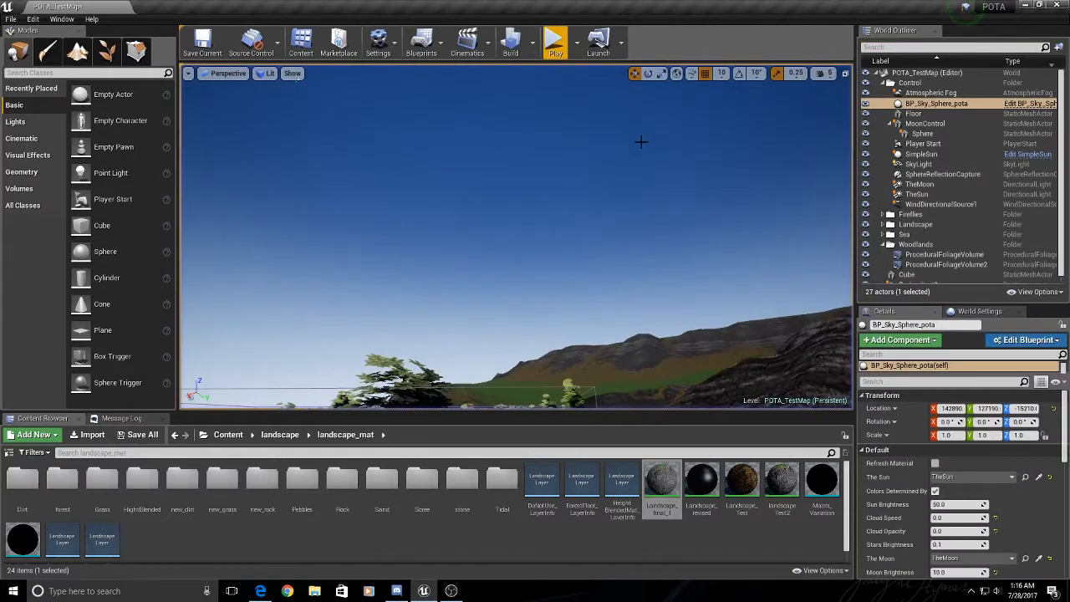
- Open the Environments folder inside the landscape content folder
click(338, 551)
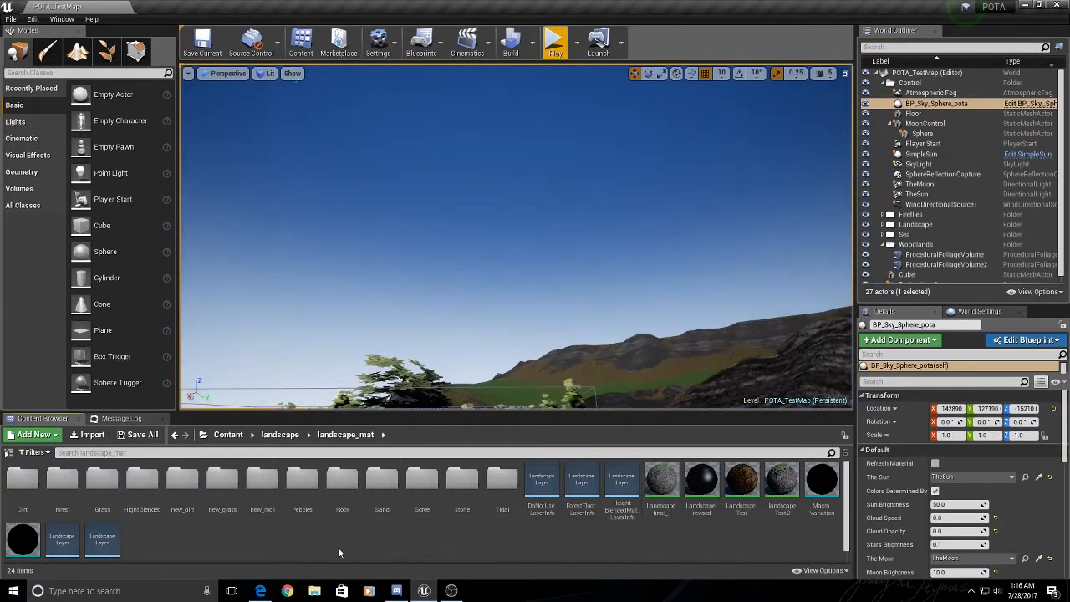
click(282, 436)
double_click(24, 480)
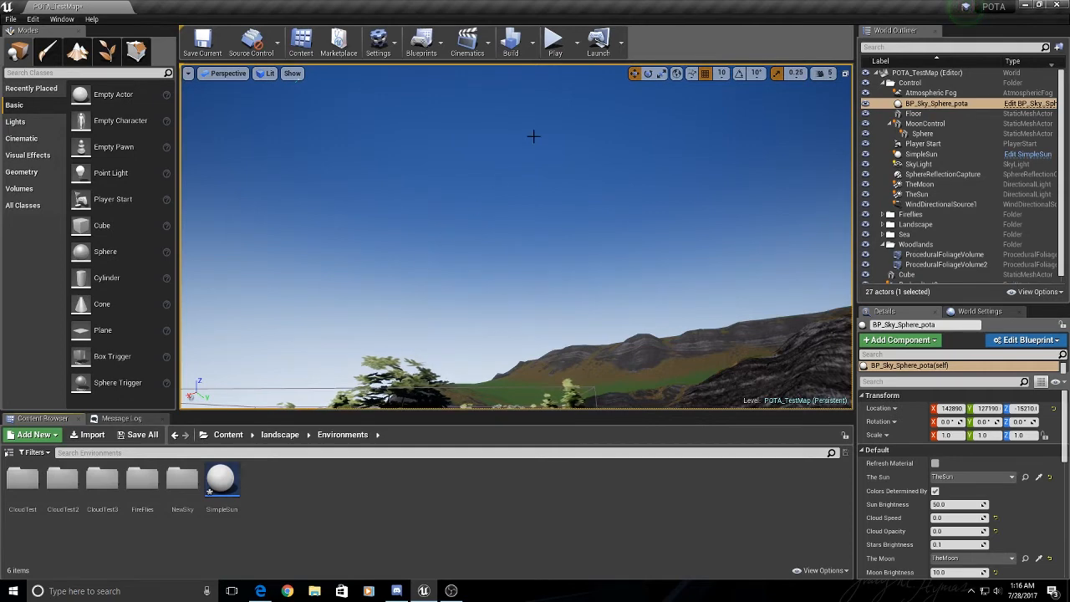
- Play the level at night, walk into the forest to check its lighting, and end the session
click(554, 38)
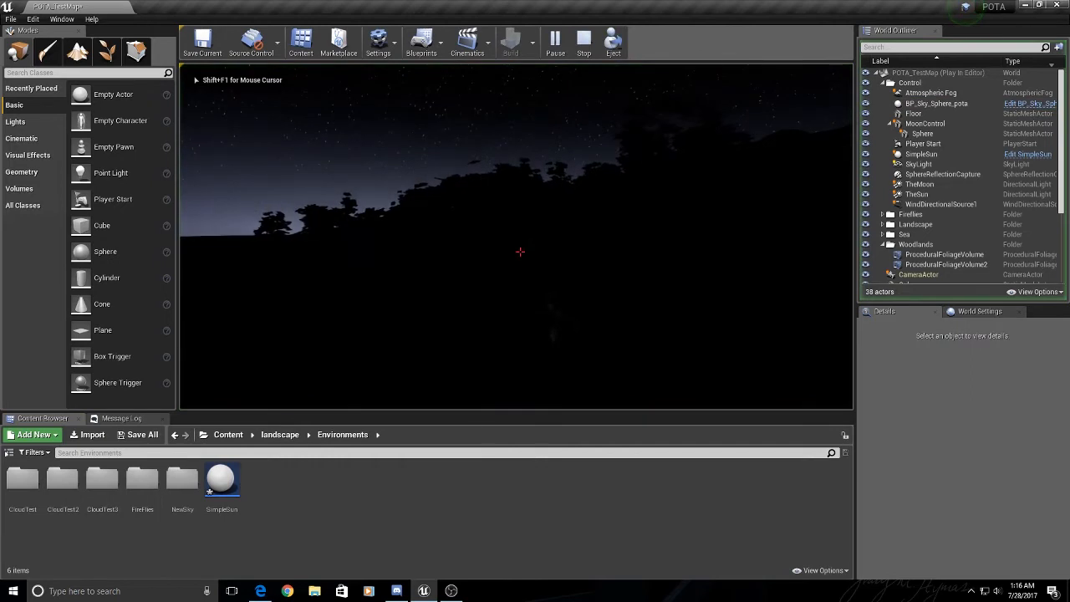
key(w)
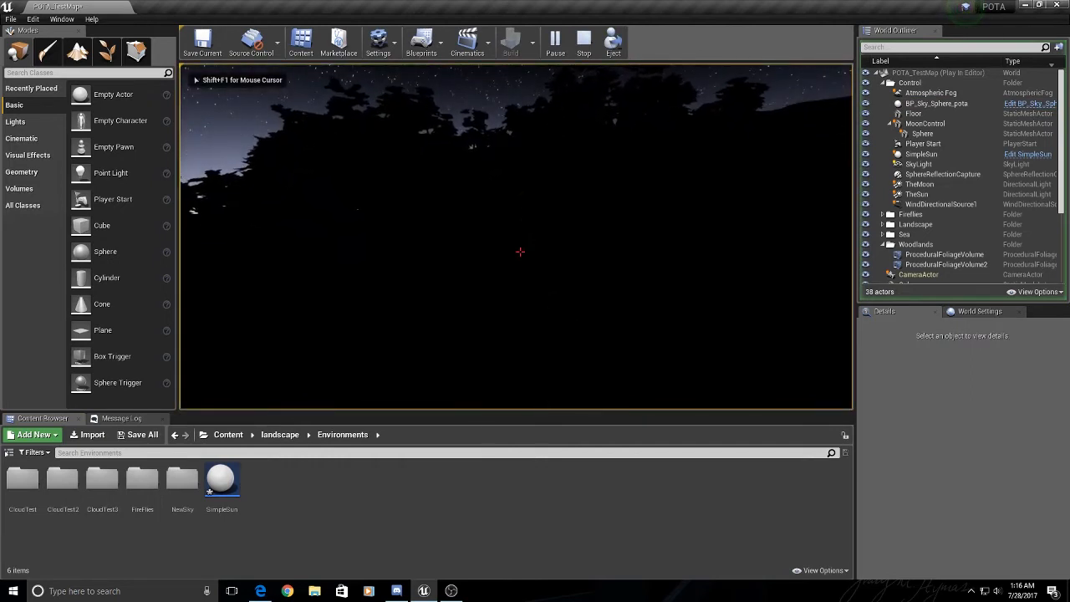
key(w)
key(w)
key(w)
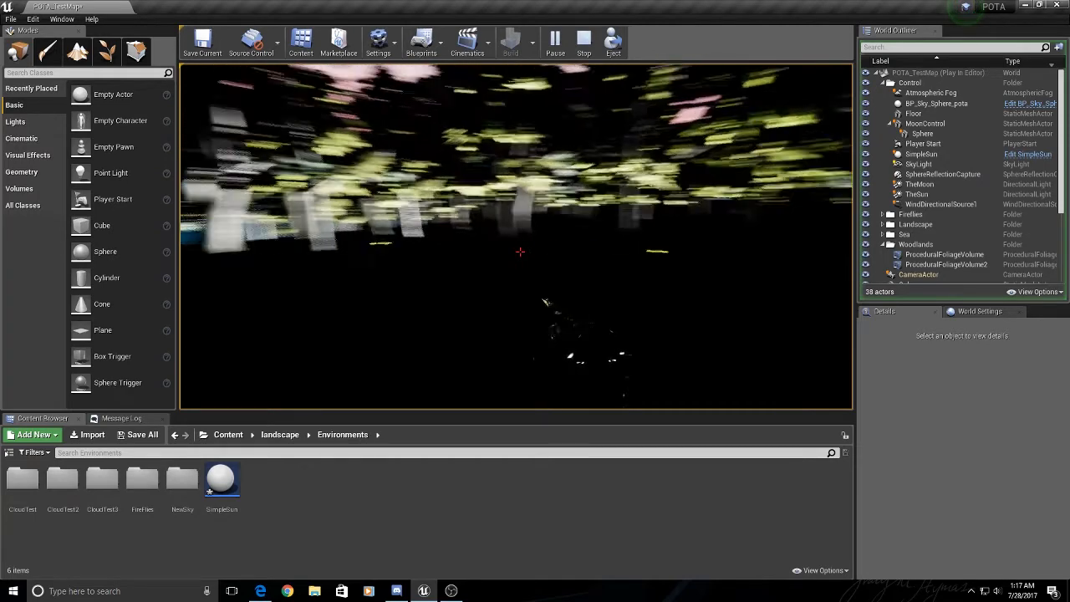
key(Escape)
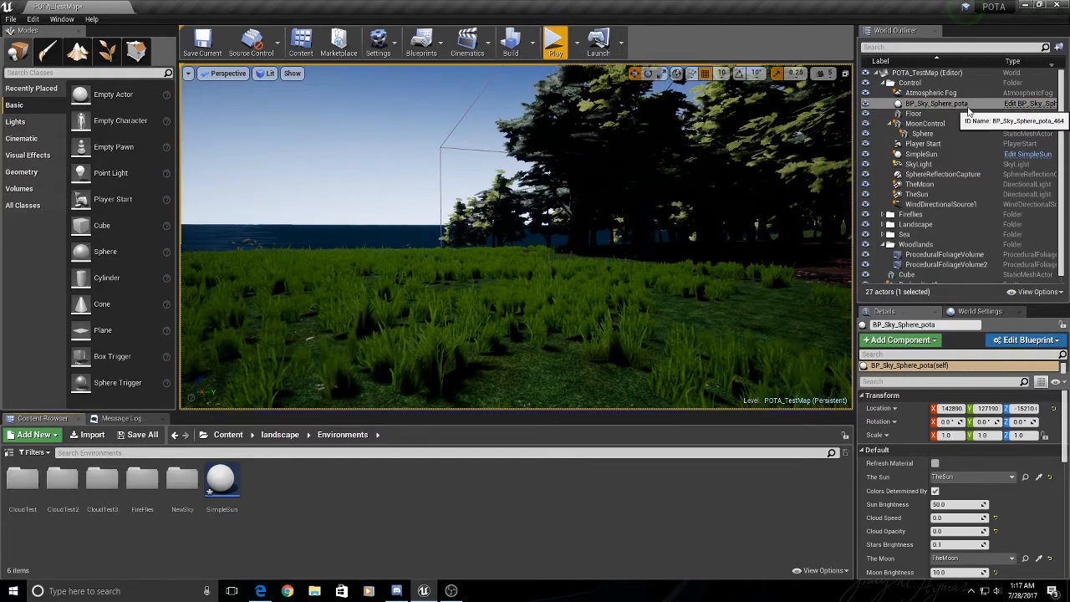
- Inspect the Update Sun Direction graph in the BP_Sky_Sphere_pota blueprint and return to the level
click(1017, 104)
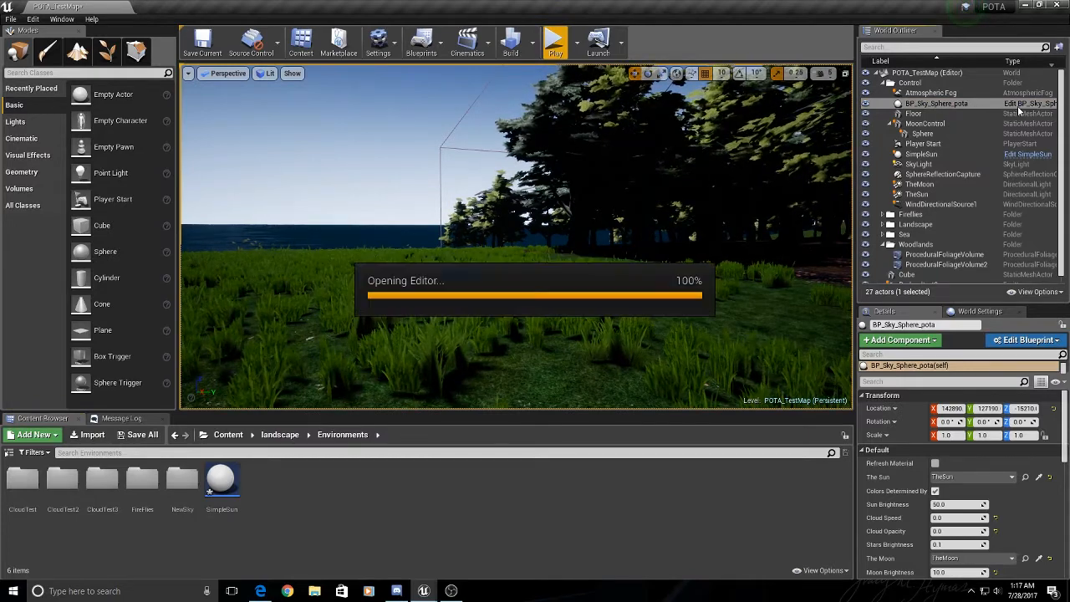
scroll(386, 399, down, 2)
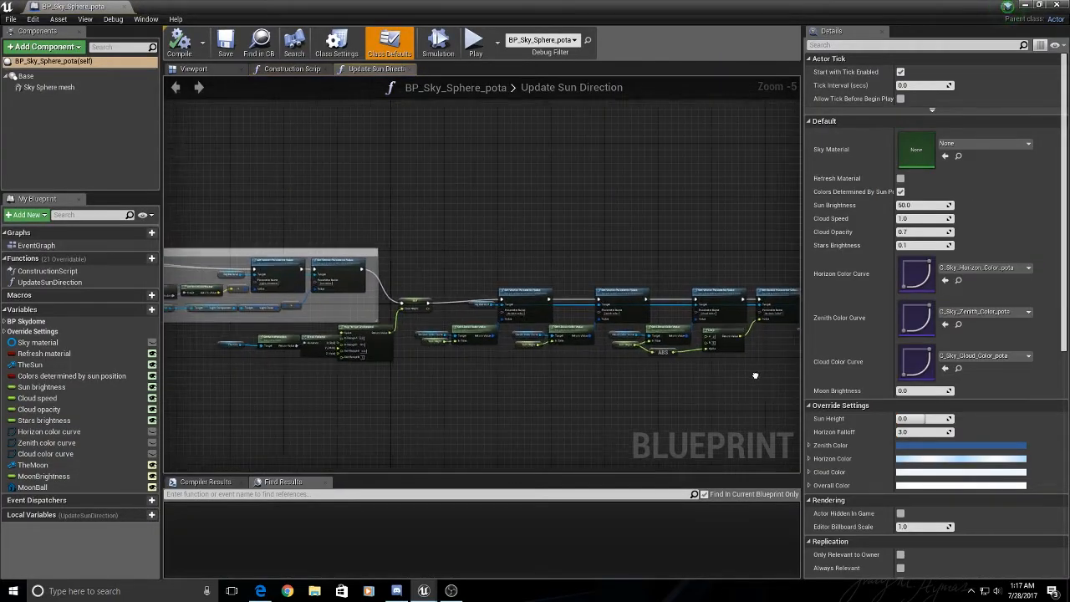
click(123, 6)
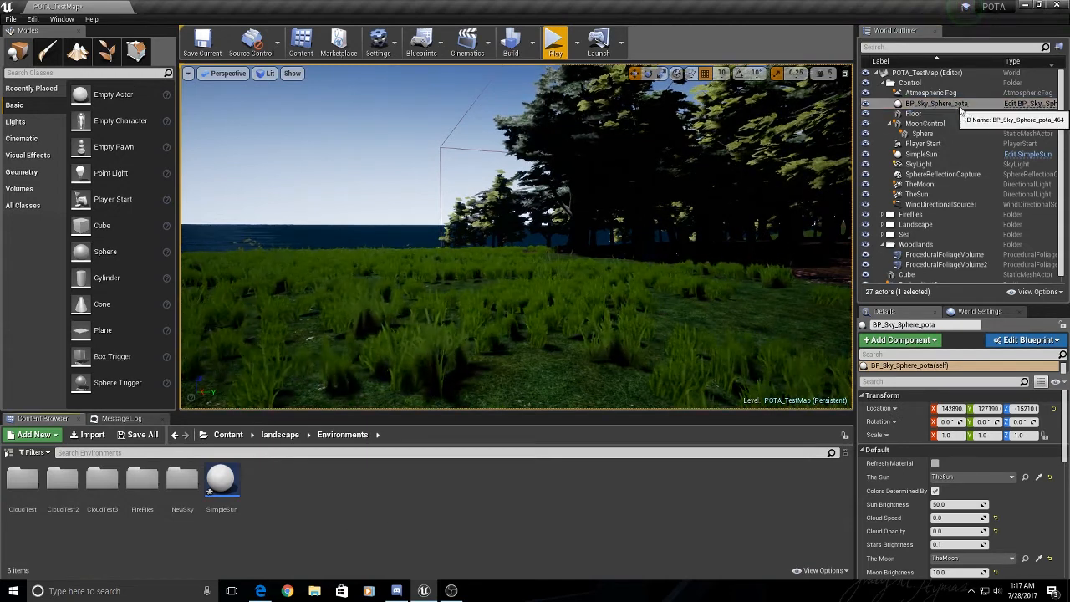
click(1028, 105)
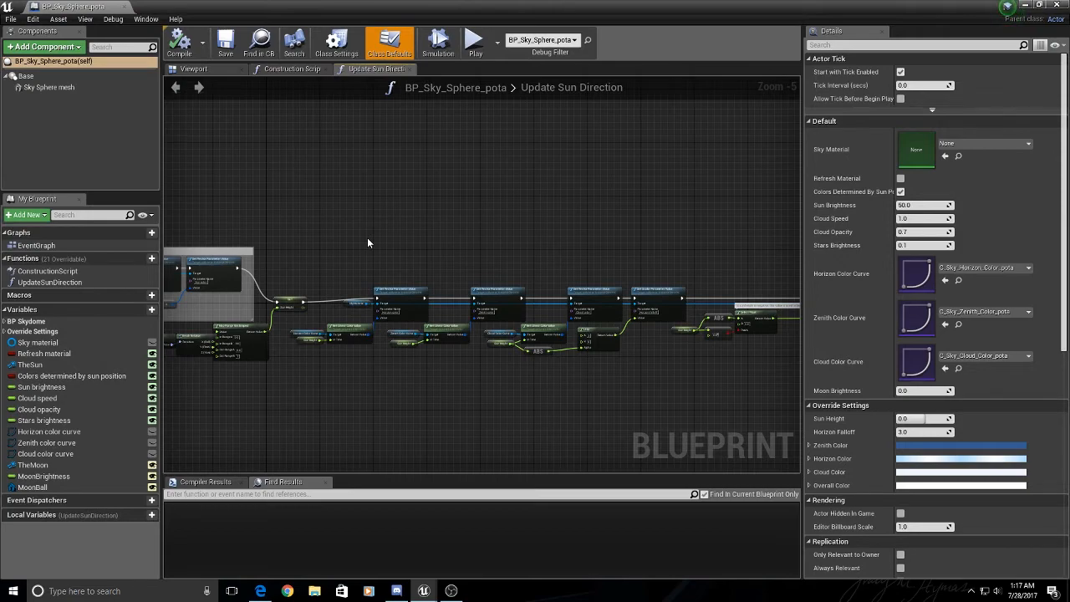
click(125, 7)
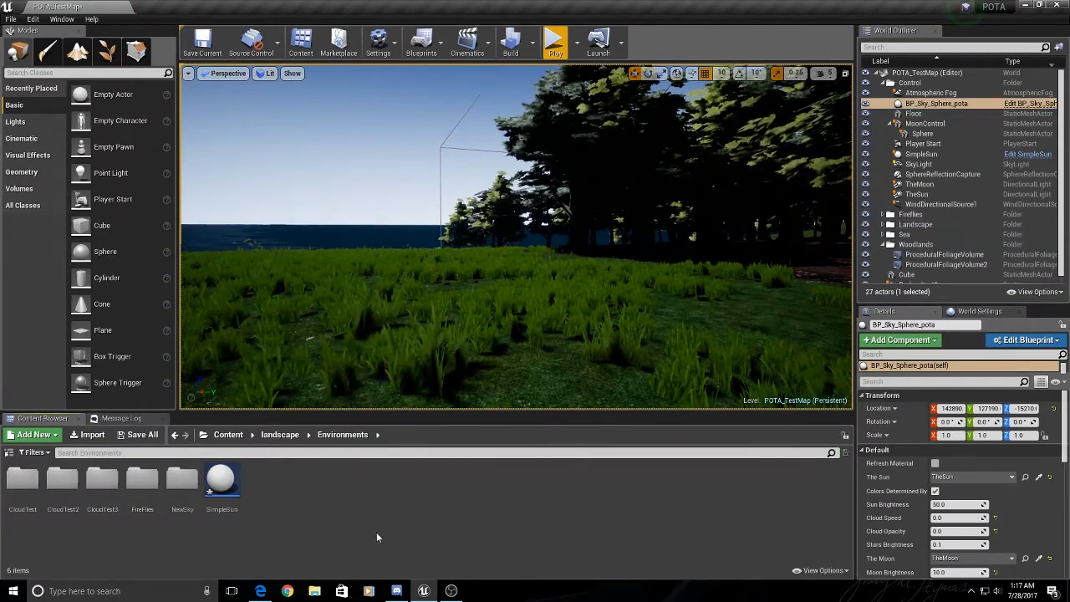
- Open the NewSky folder and look over the BP_Sky_Sphere_pota blueprint's components, then close the blueprint
double_click(183, 480)
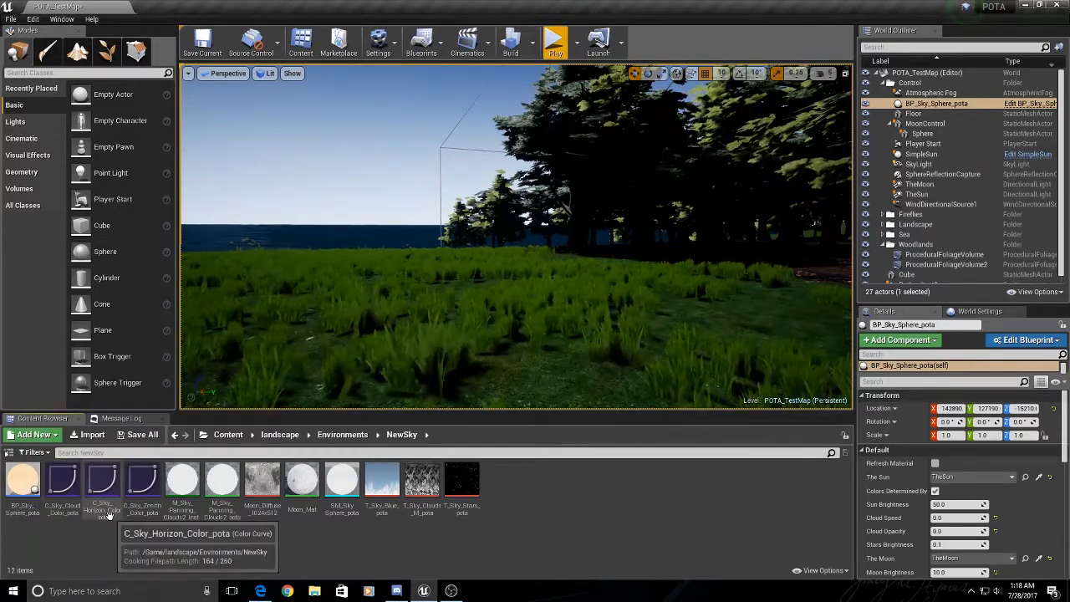
double_click(29, 489)
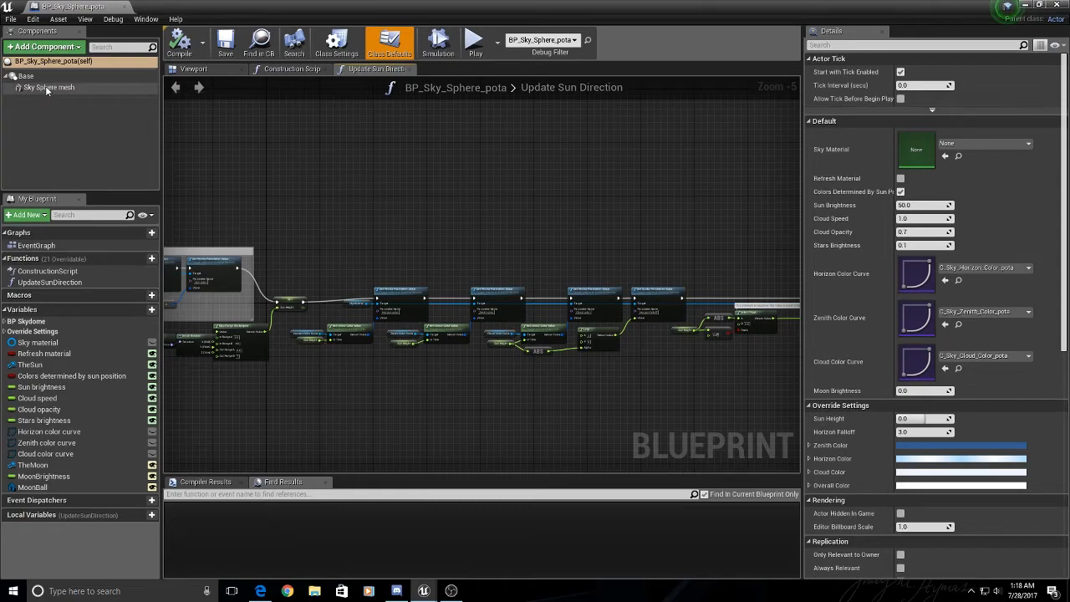
mouse_move(44, 89)
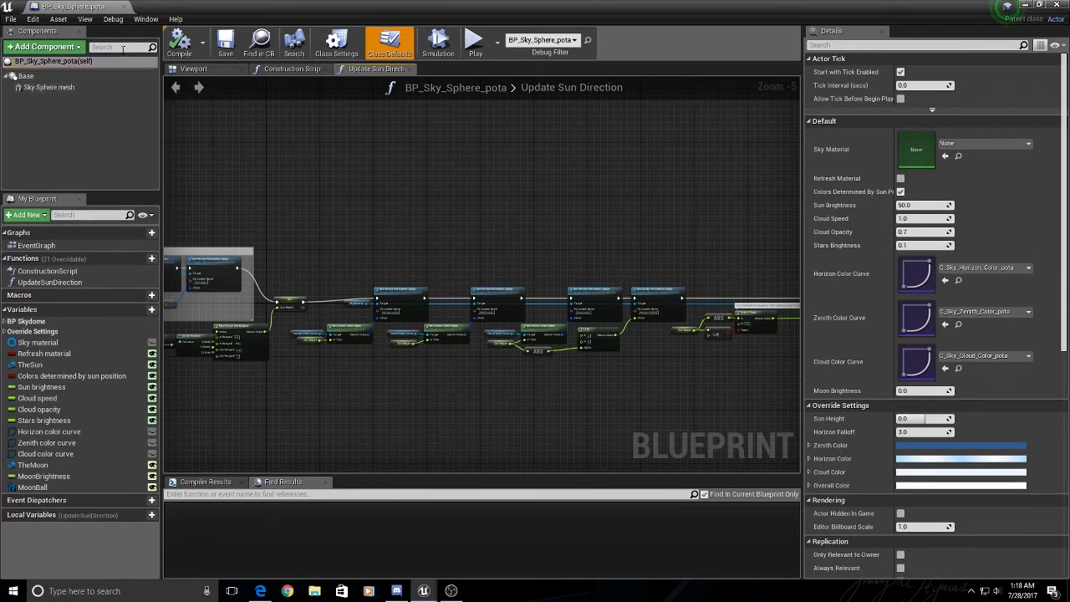
click(112, 7)
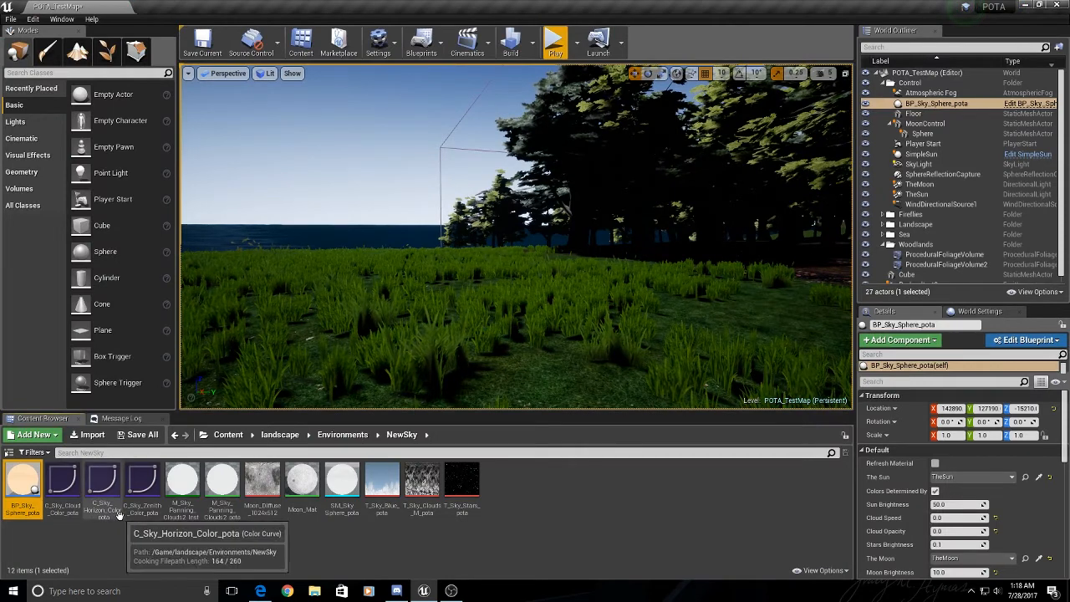
click(391, 523)
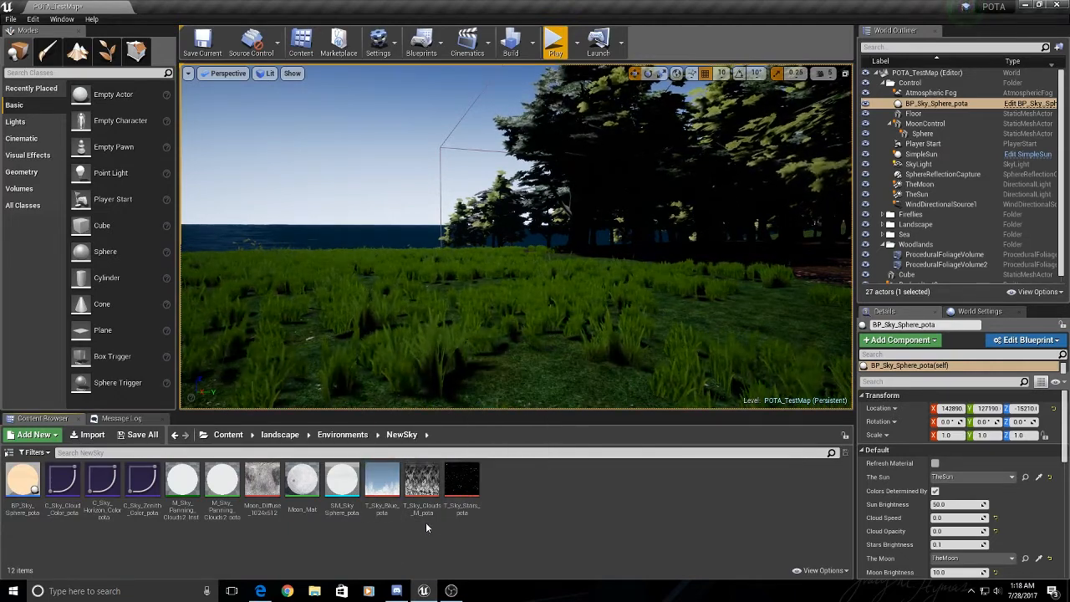
- View the Cloud texture in the CloudTest3 folder of Environments and close its editor
click(332, 436)
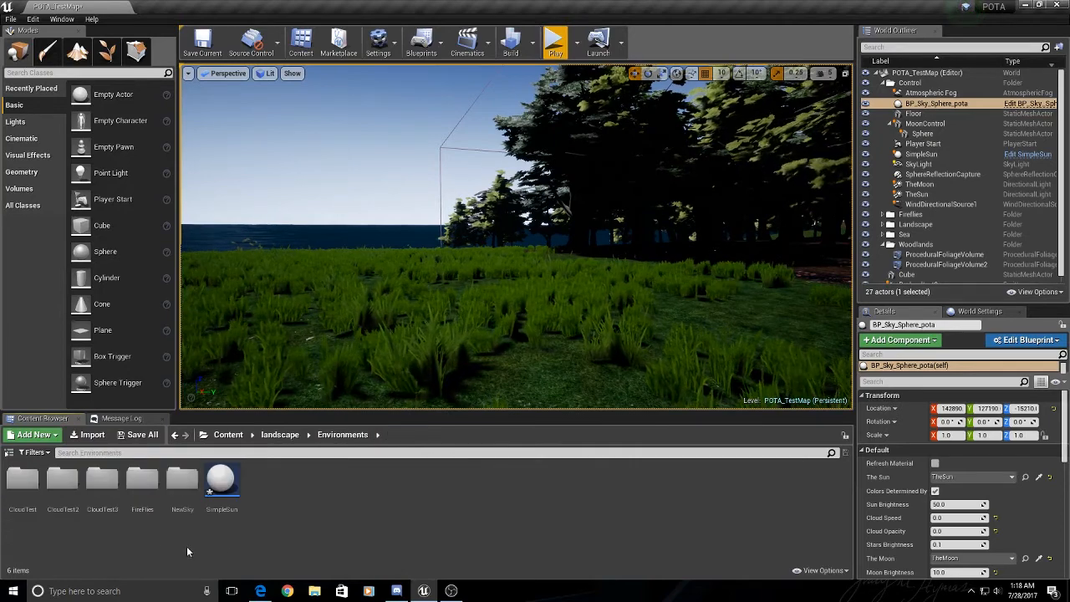
double_click(102, 481)
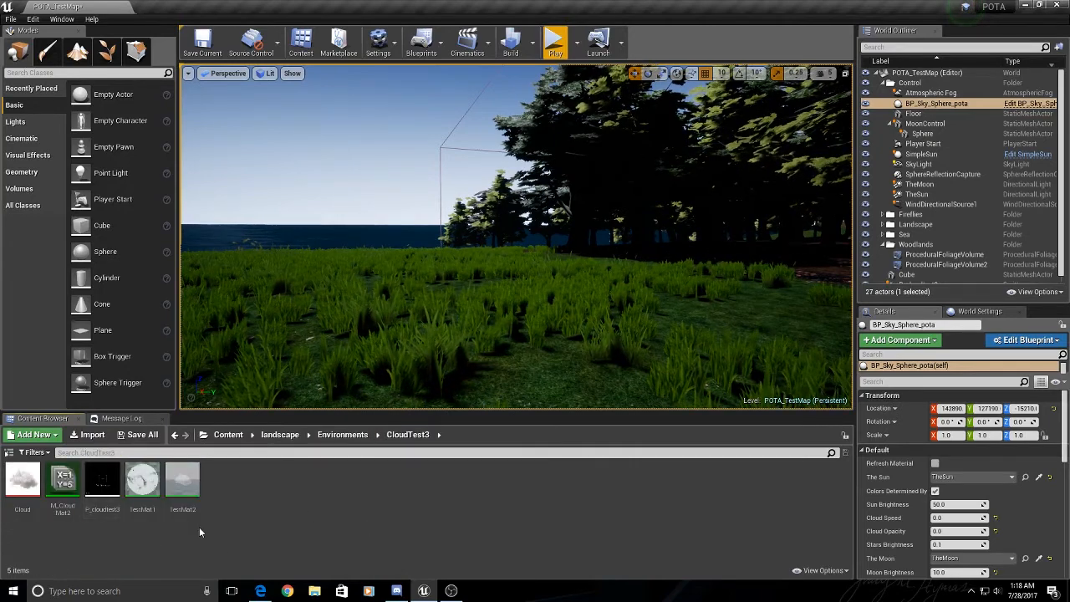
click(18, 494)
double_click(17, 495)
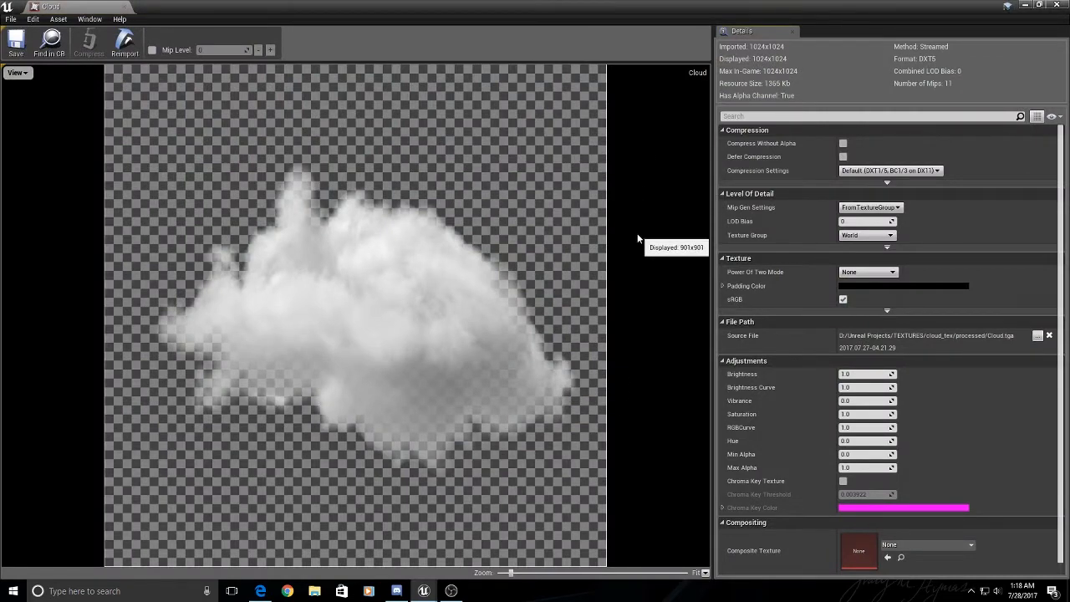
click(1057, 6)
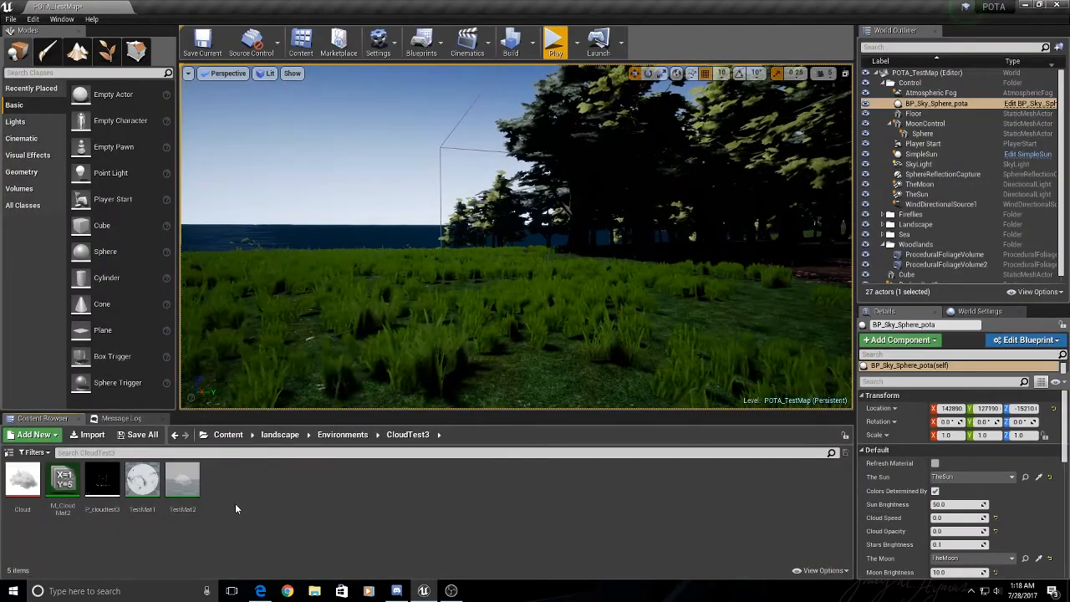
- Open the TestMat2 material and examine how its cloud texture, Cloud_Color and Multiply nodes feed the material output
mouse_move(192, 483)
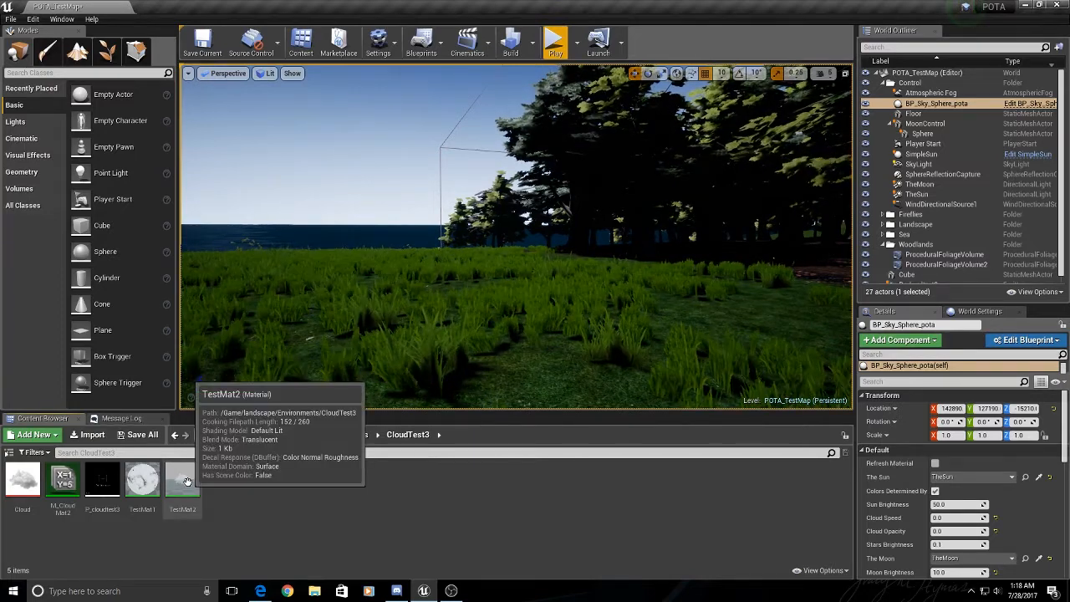
double_click(185, 482)
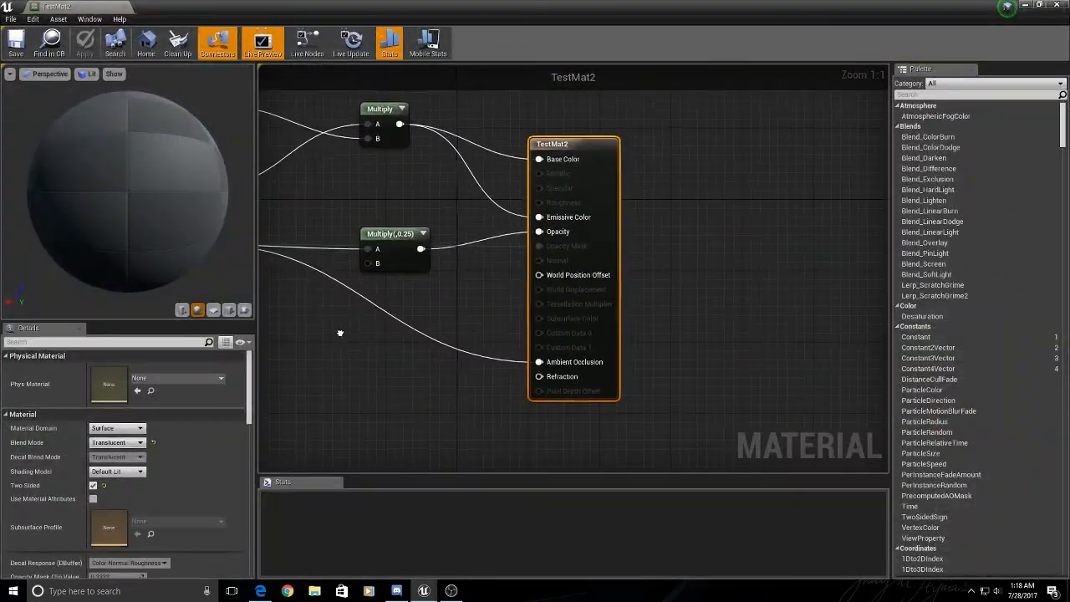
scroll(423, 369, down, 2)
right_drag(404, 371, 473, 363)
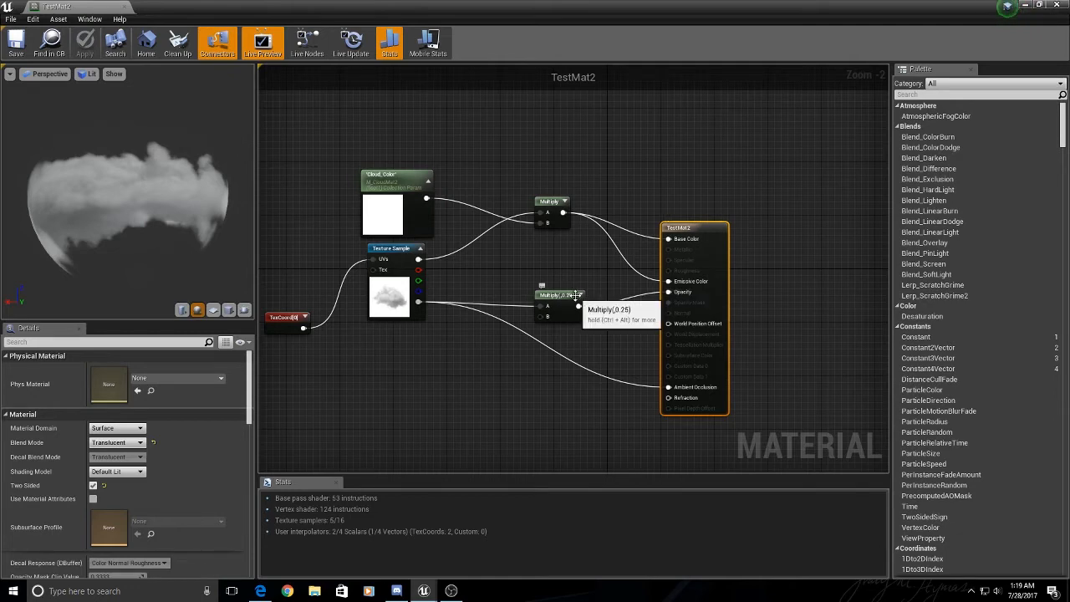
scroll(618, 322, up, 1)
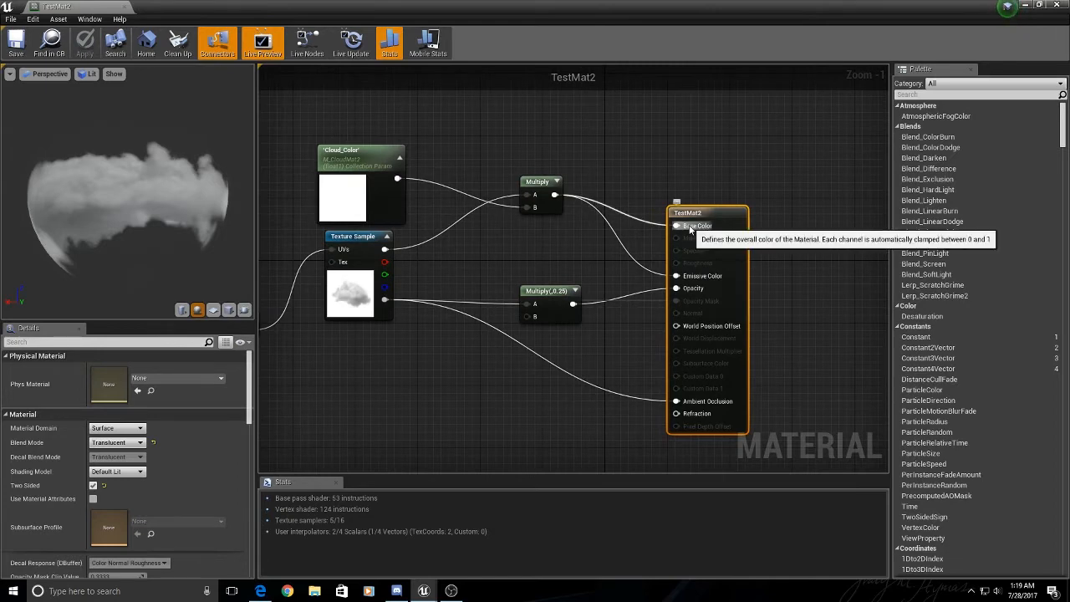
- Break TestMat2's Emissive Color link, inspect the preview sphere from several angles, and reconnect the upper Multiply node to Emissive Color
right_click(692, 277)
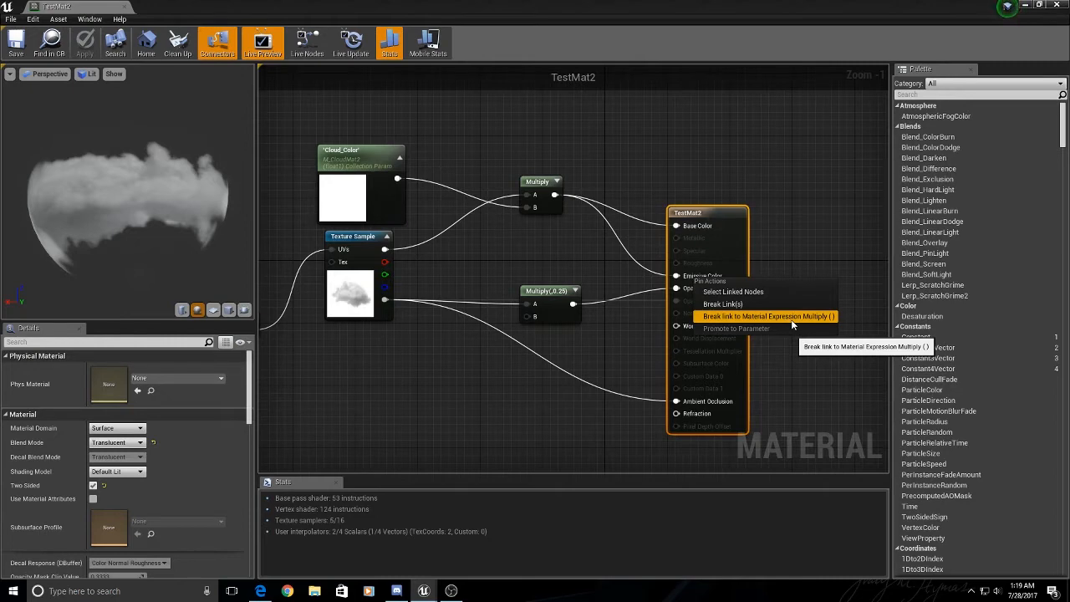
click(764, 305)
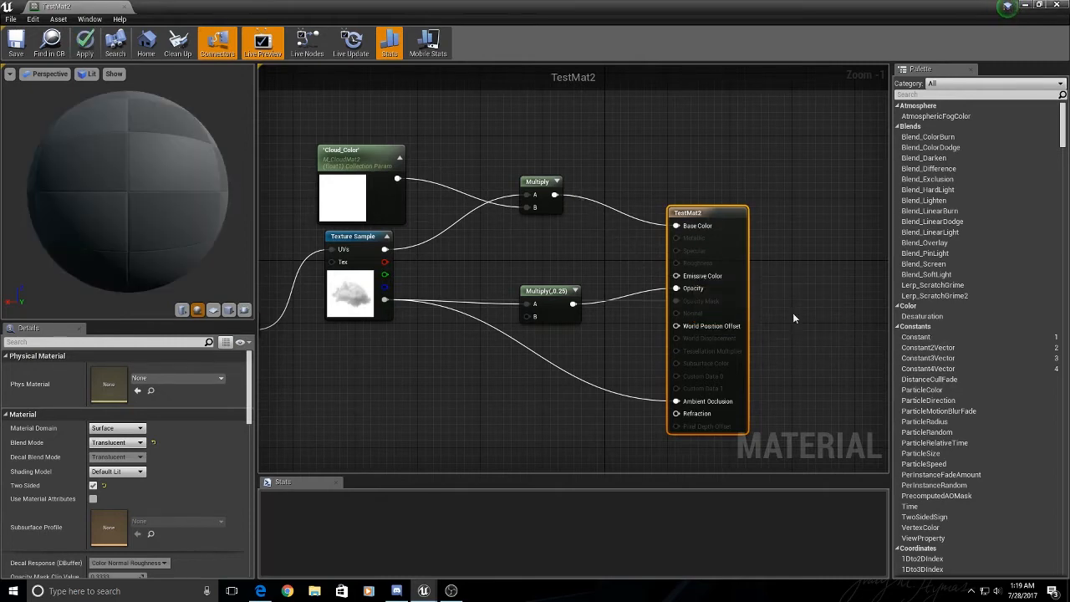
drag(111, 206, 205, 209)
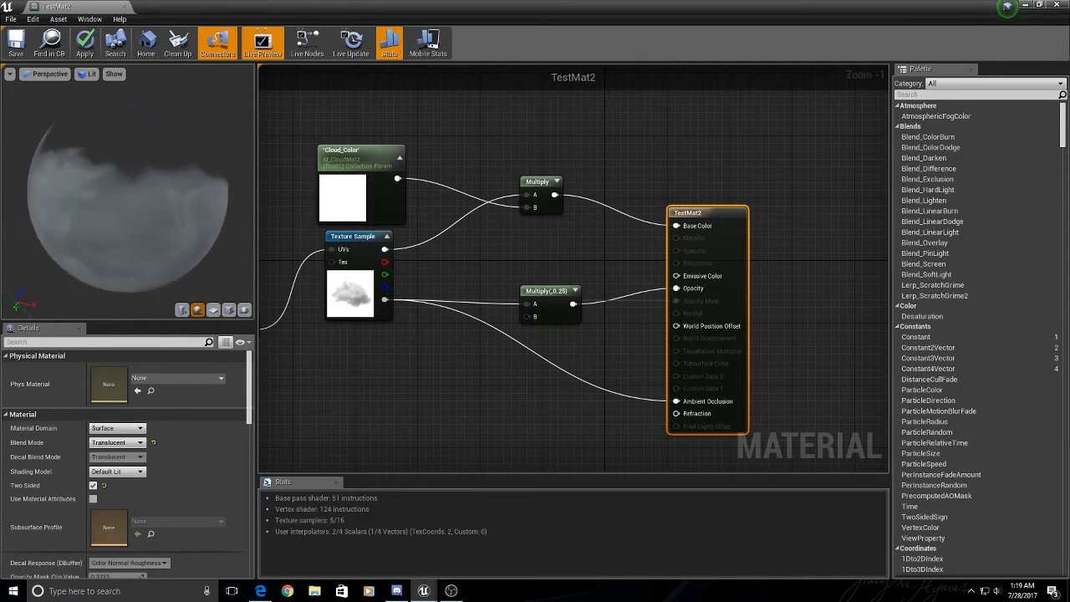
drag(111, 206, 201, 208)
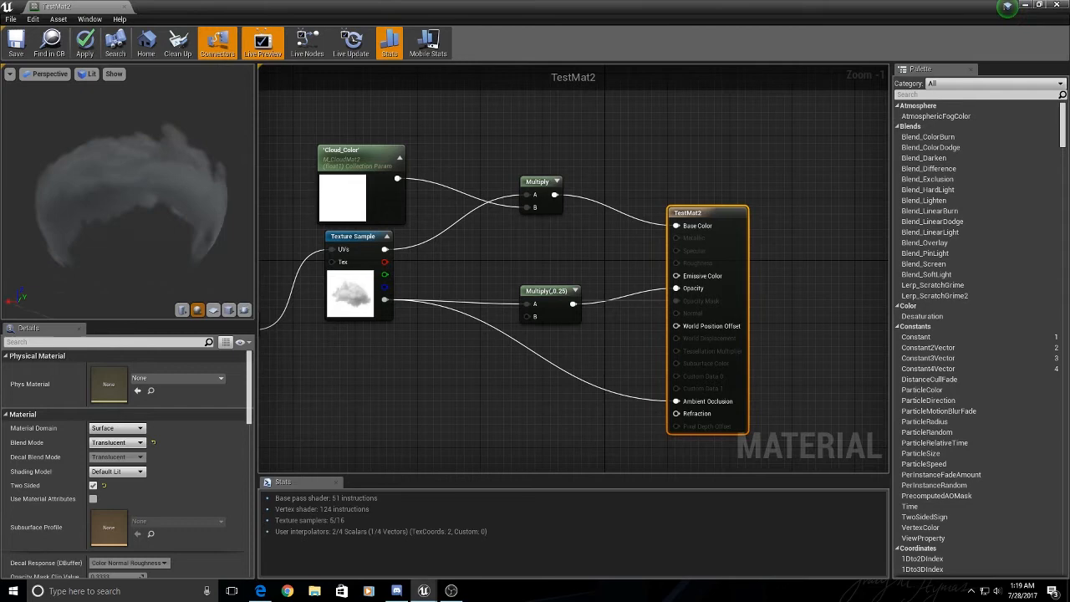
drag(111, 206, 146, 207)
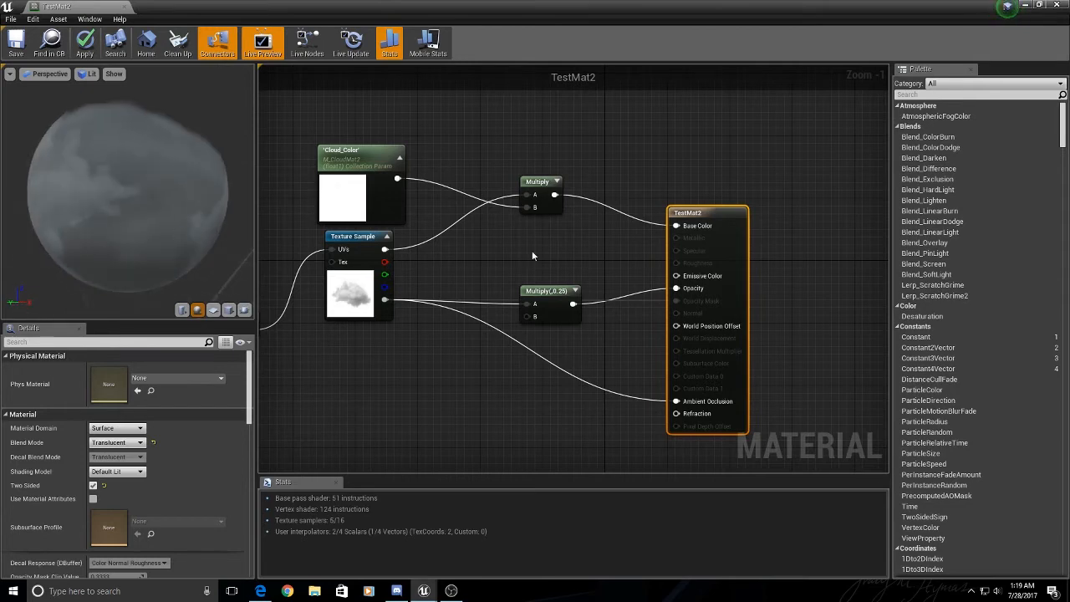
drag(554, 194, 676, 276)
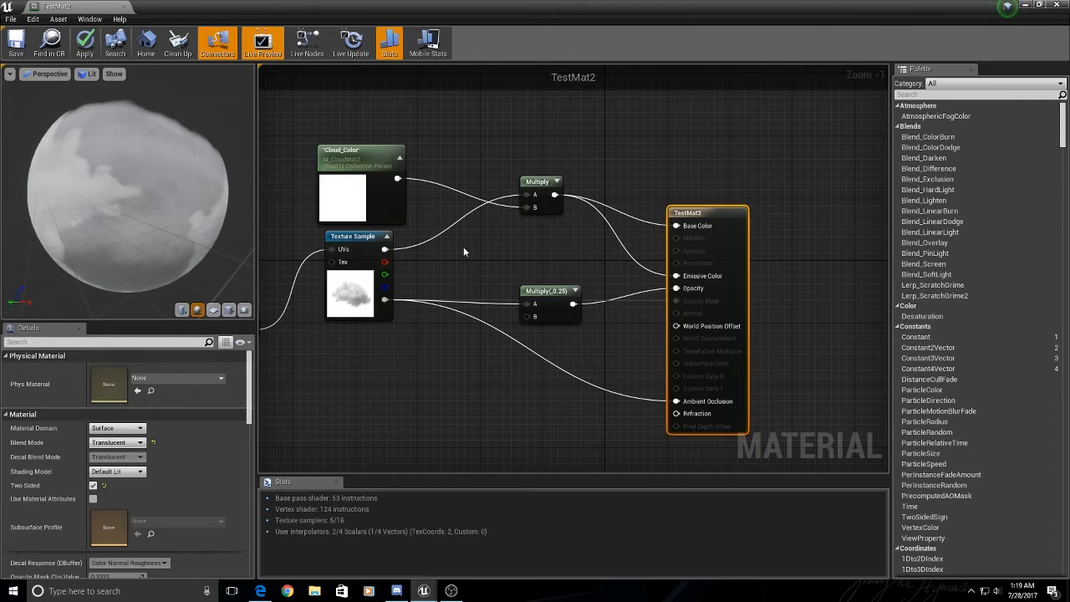
- Select the Cloud_Color node, locate its M_CloudMat2 asset in CloudTest3, and show the Material Parameter Collection asset type among the creation options
click(376, 164)
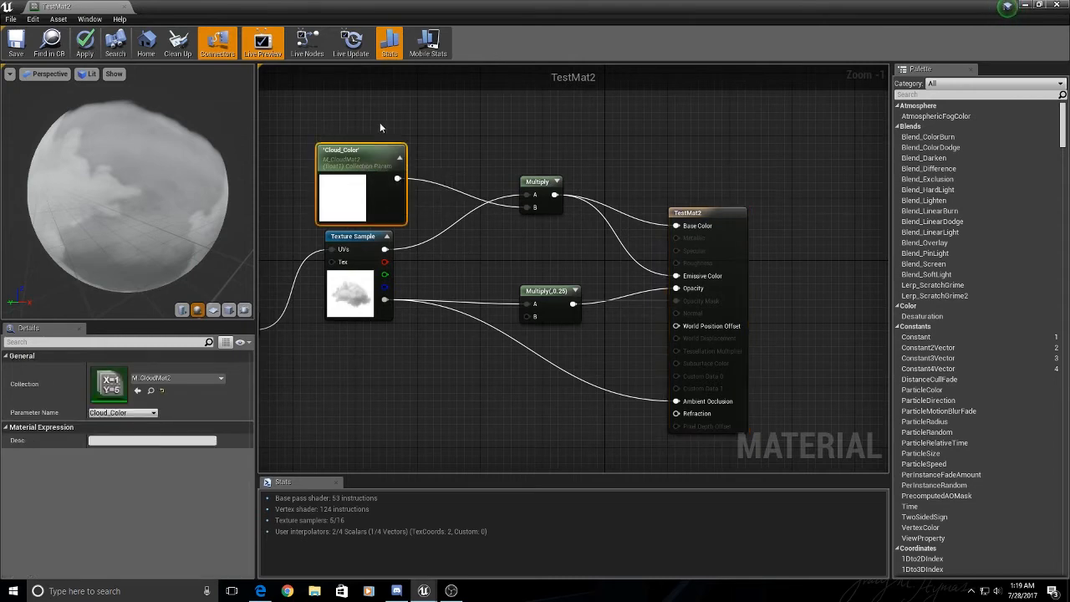
drag(398, 9, 765, 43)
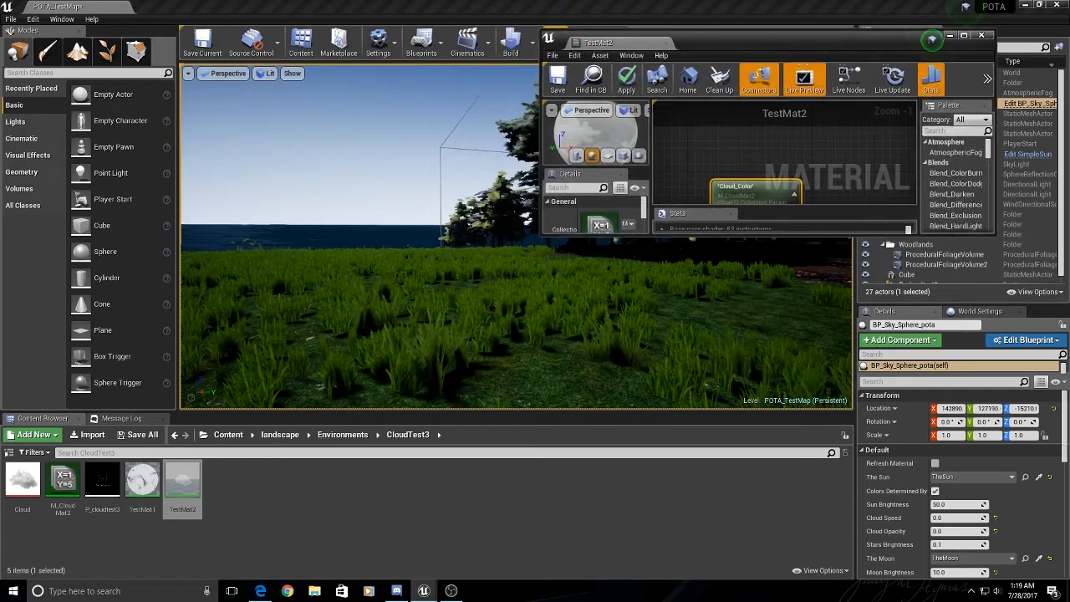
click(63, 487)
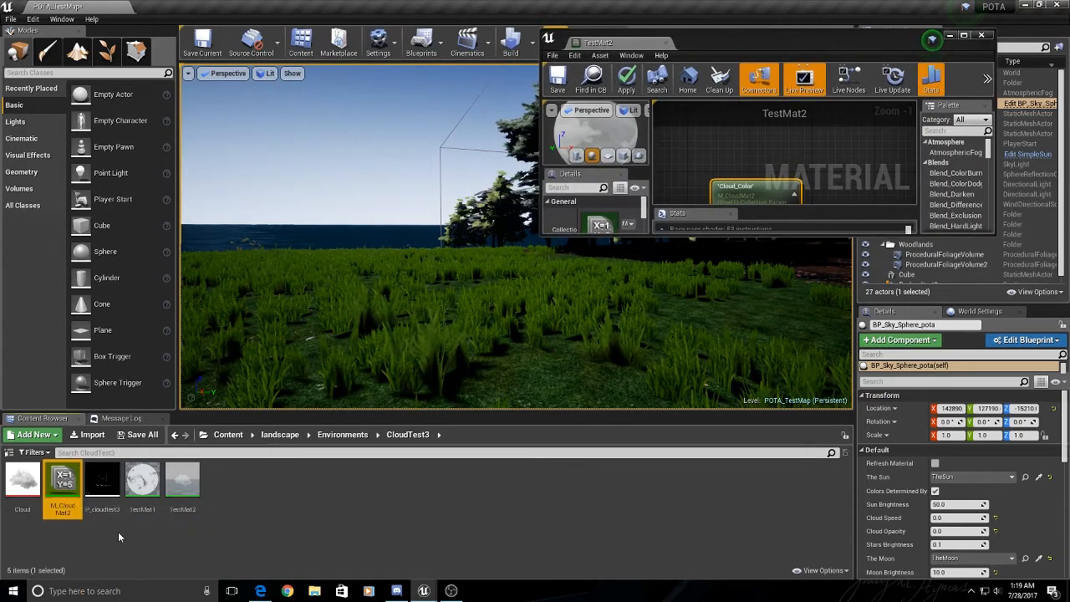
click(263, 504)
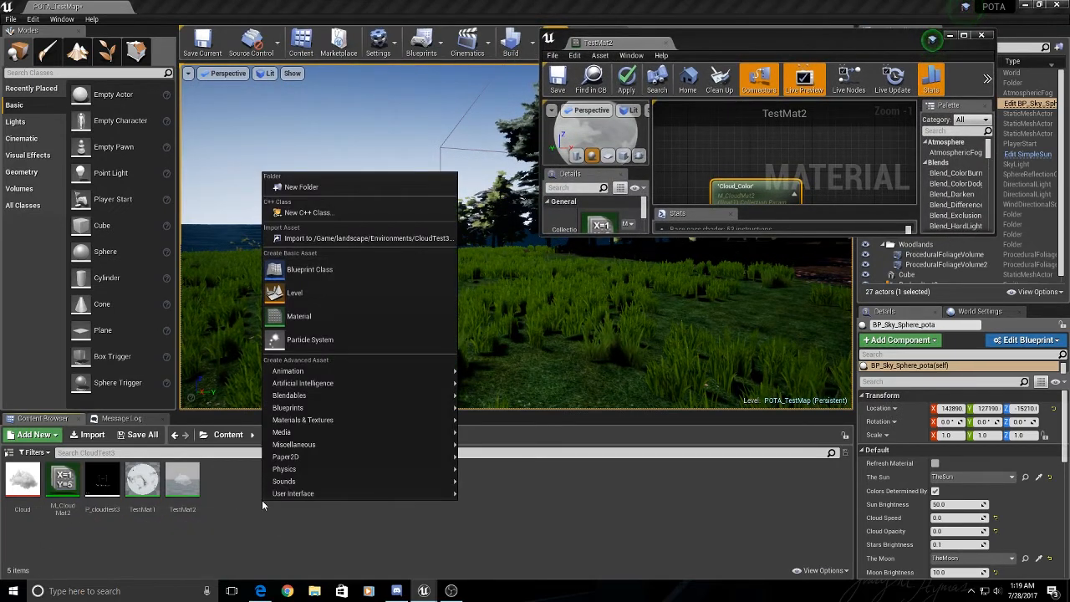
mouse_move(351, 422)
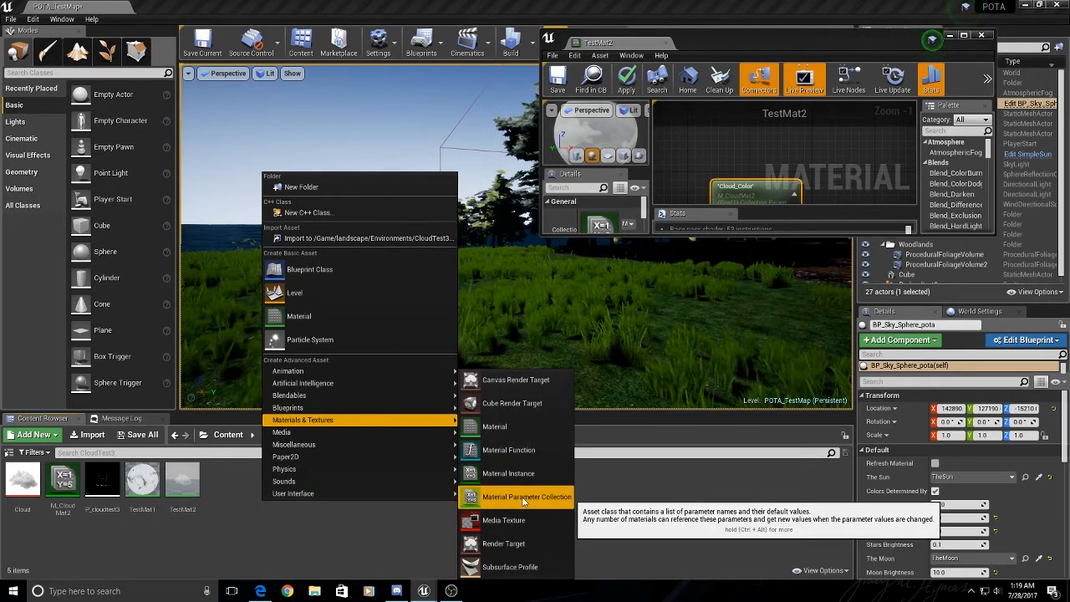
- Open the M_CloudMat2 parameter collection, review its Cloud_Color scalar parameter, and close it
click(64, 485)
double_click(64, 485)
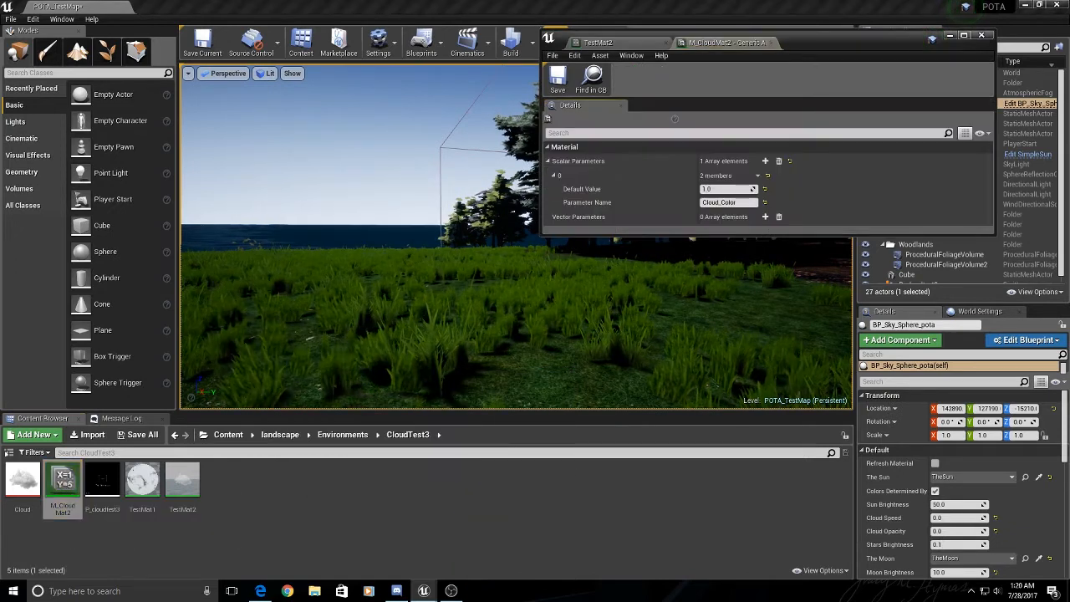
drag(824, 42, 679, 2)
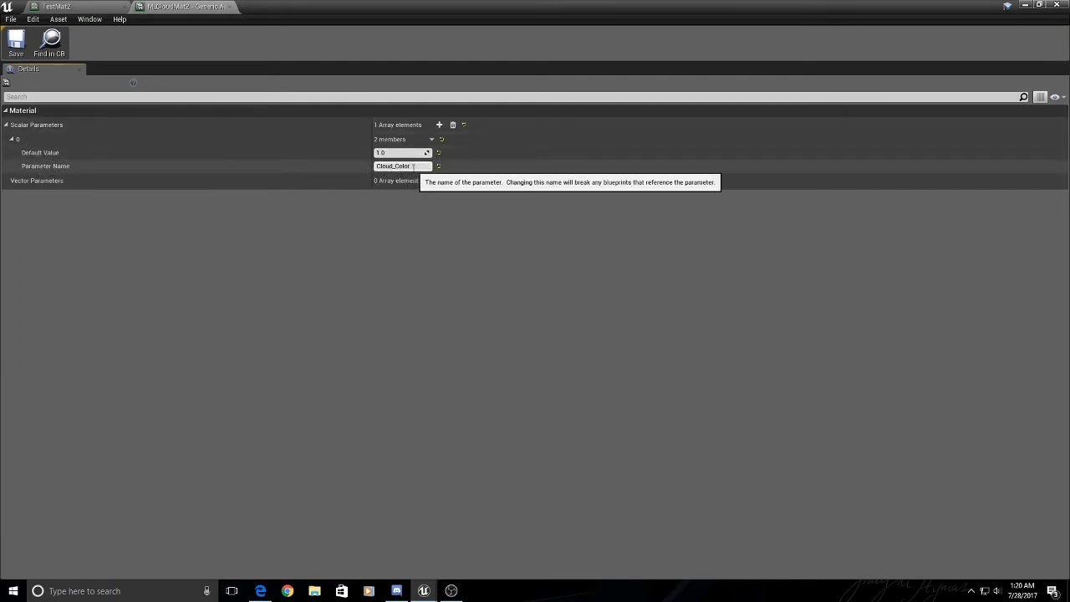
click(231, 6)
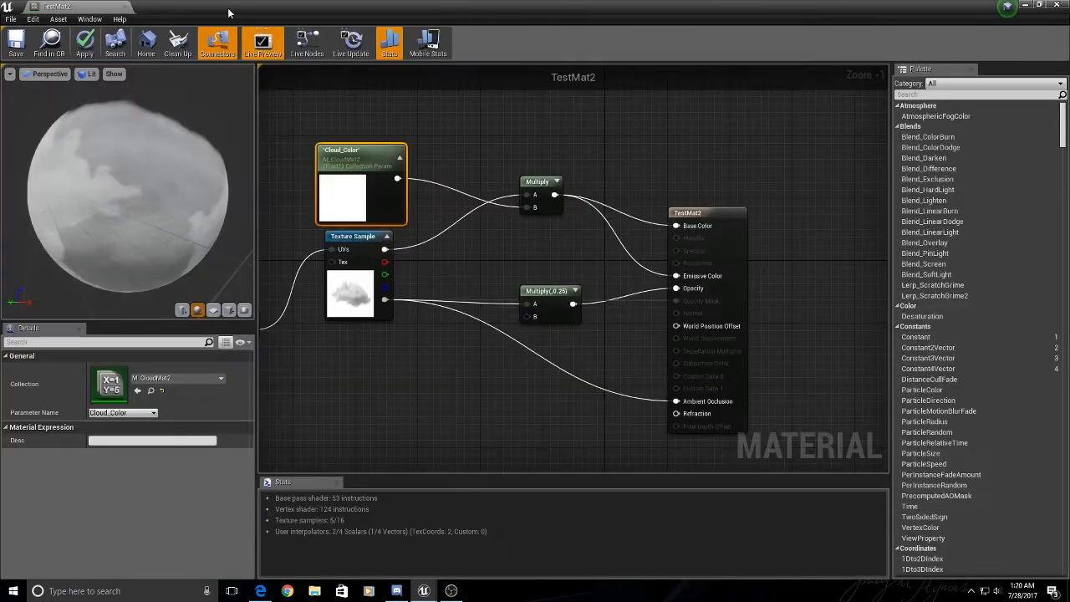
- Add an M_CloudMat2 collection parameter node to the TestMat2 graph beside Cloud_Color, and delete that node
double_click(437, 10)
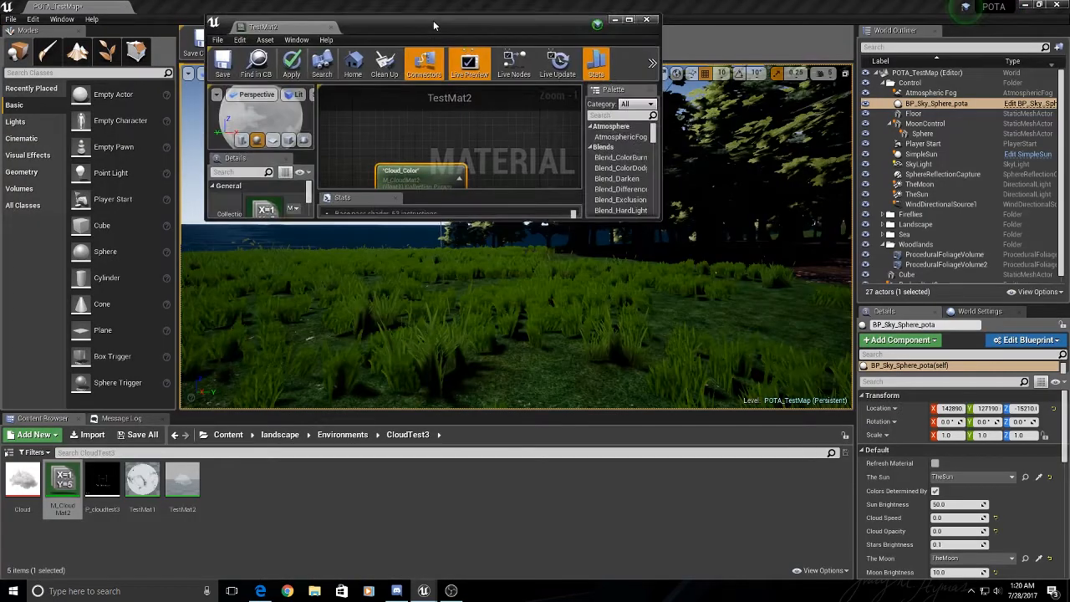
drag(661, 223, 851, 380)
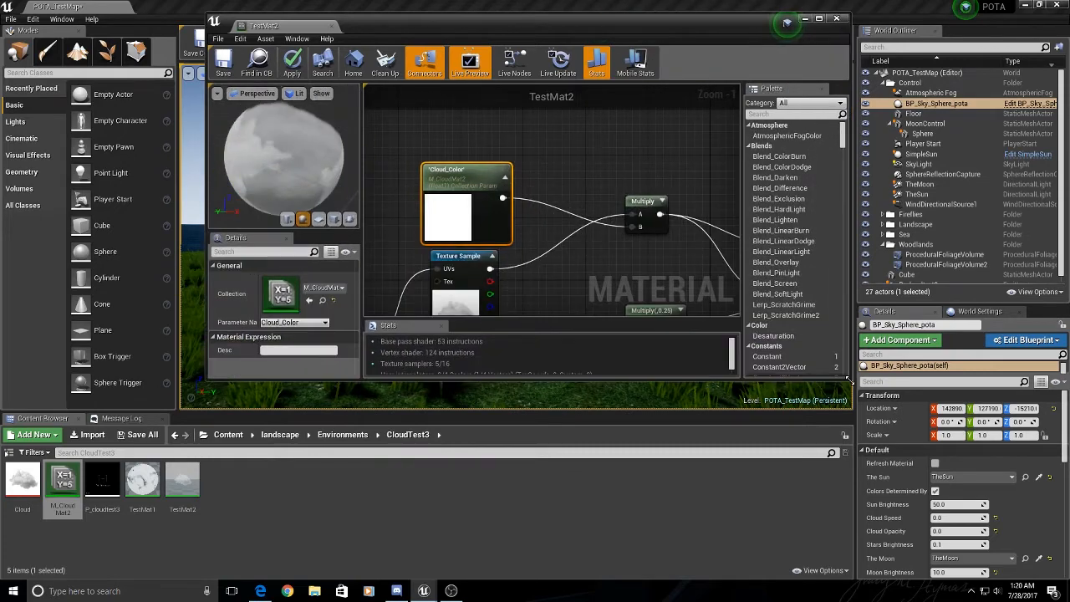
drag(63, 479, 567, 146)
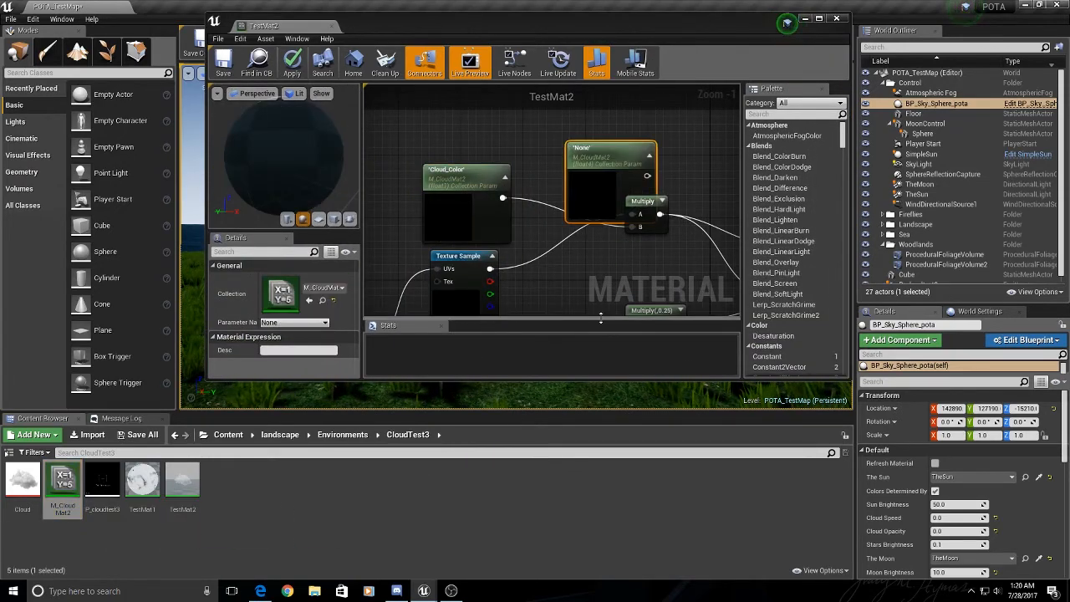
drag(607, 157, 556, 147)
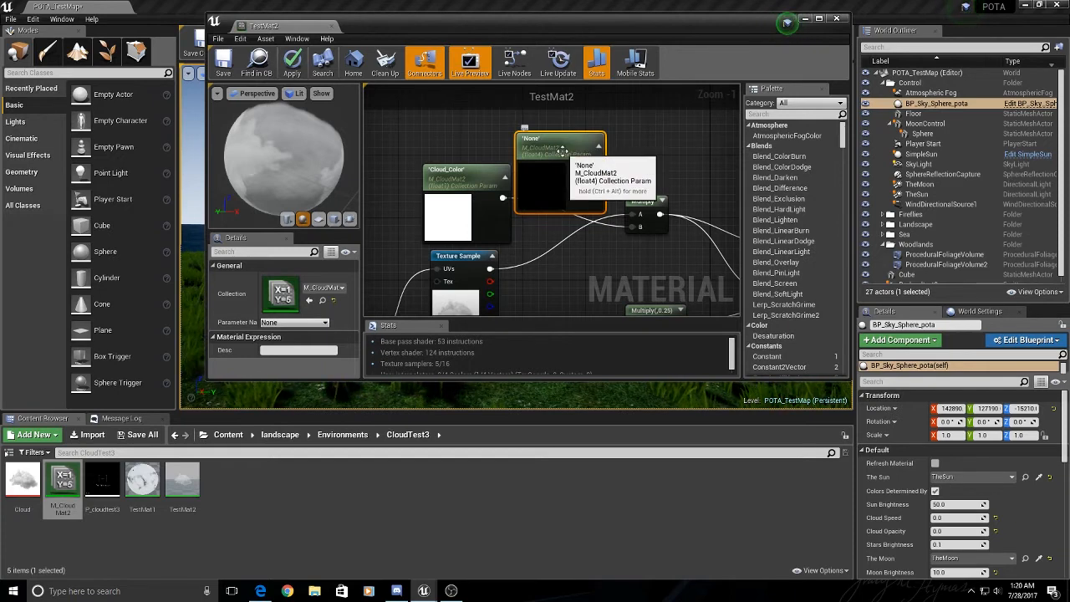
key(Delete)
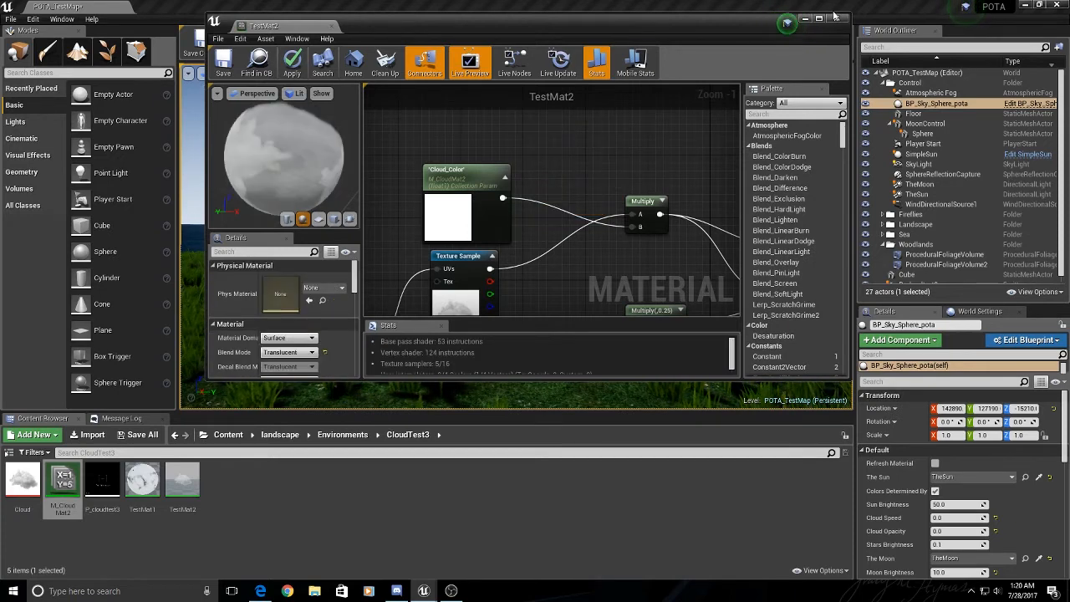
- Open the SimpleSun blueprint from the level's actor list and maximize its editor window
drag(657, 26, 582, 28)
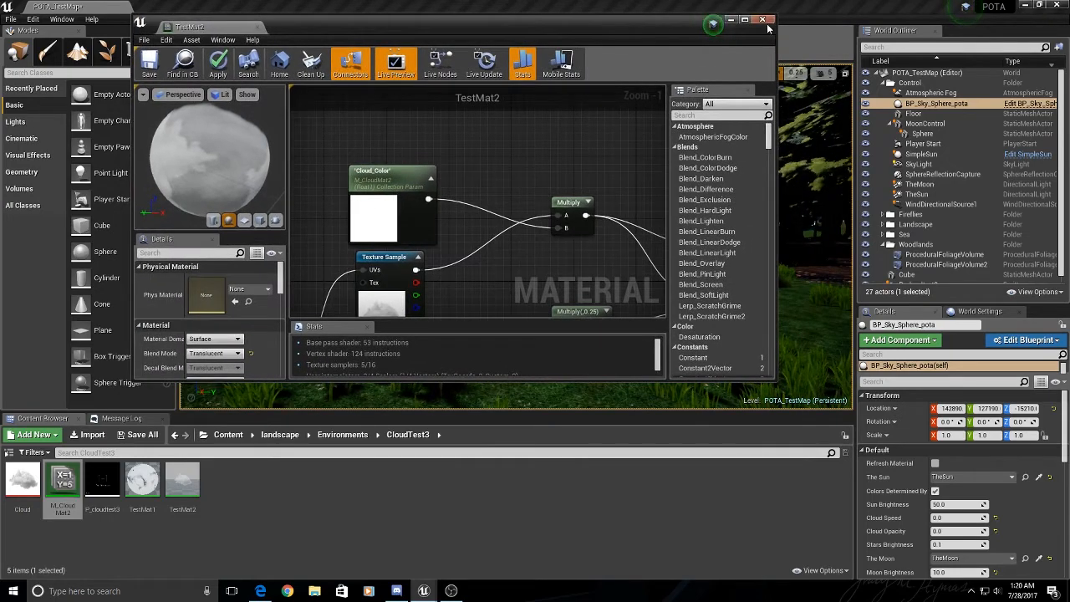
click(1014, 159)
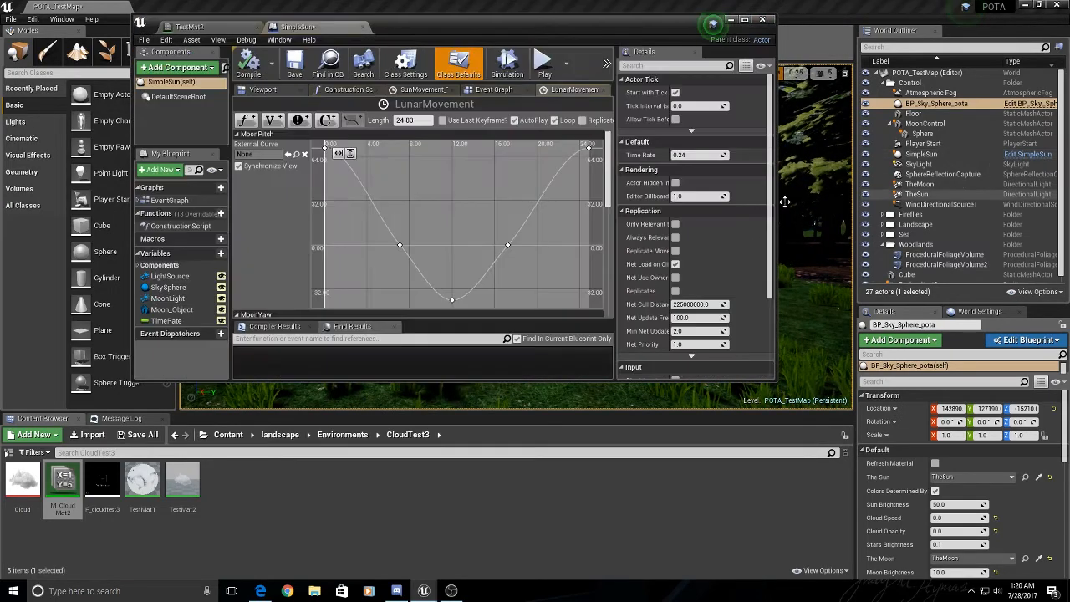
drag(471, 25, 479, 5)
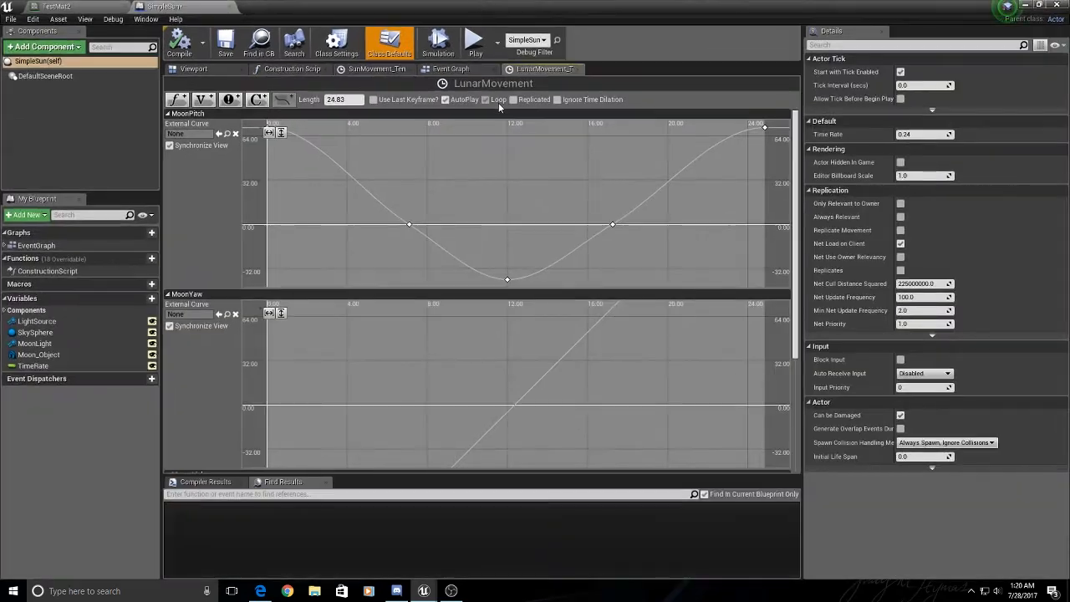
- Examine the LunarMovement section of the SimpleSun event graph, checking it against the Cloud_Color node in the TestMat2 material graph
click(451, 69)
right_drag(504, 407, 458, 321)
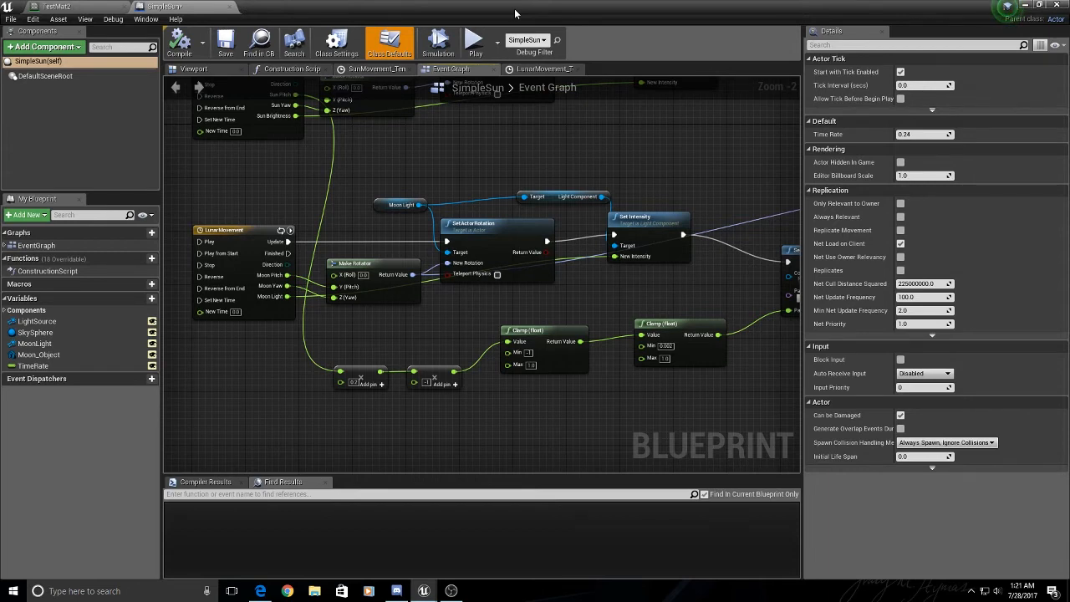
click(124, 8)
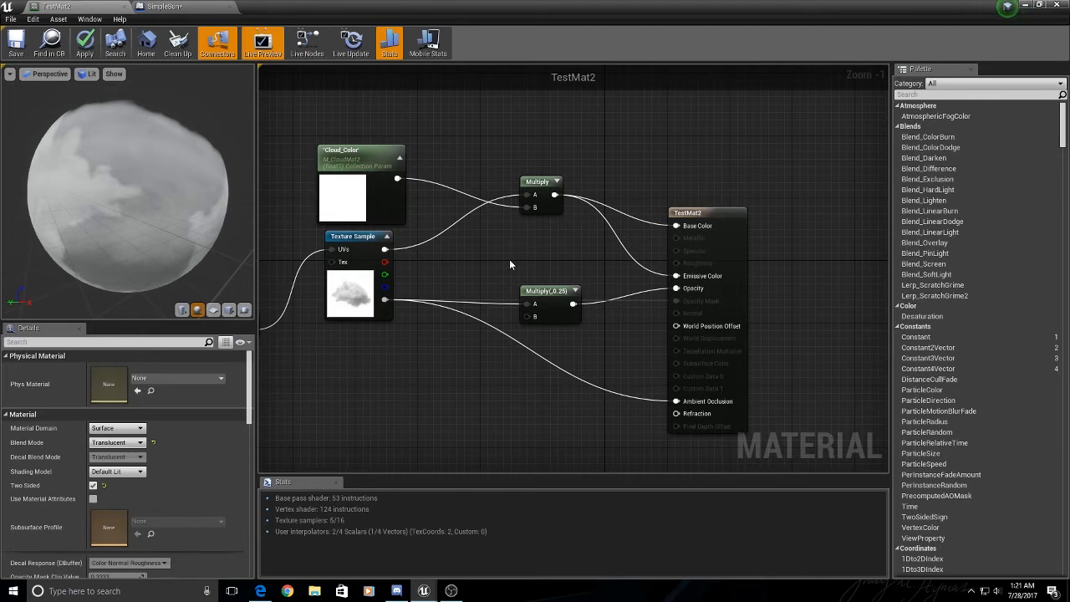
click(172, 6)
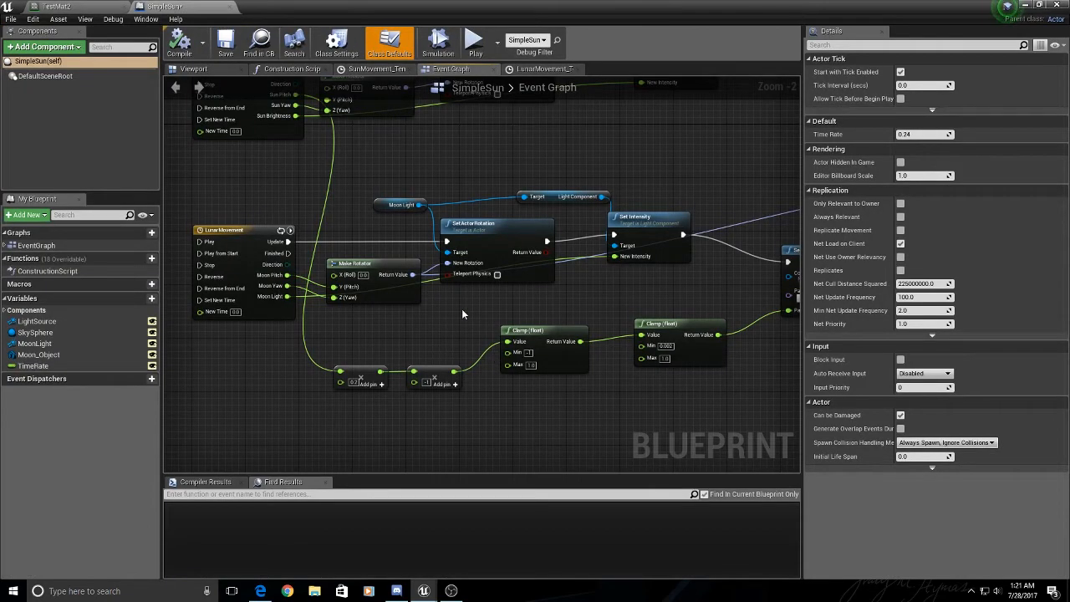
right_drag(318, 162, 314, 190)
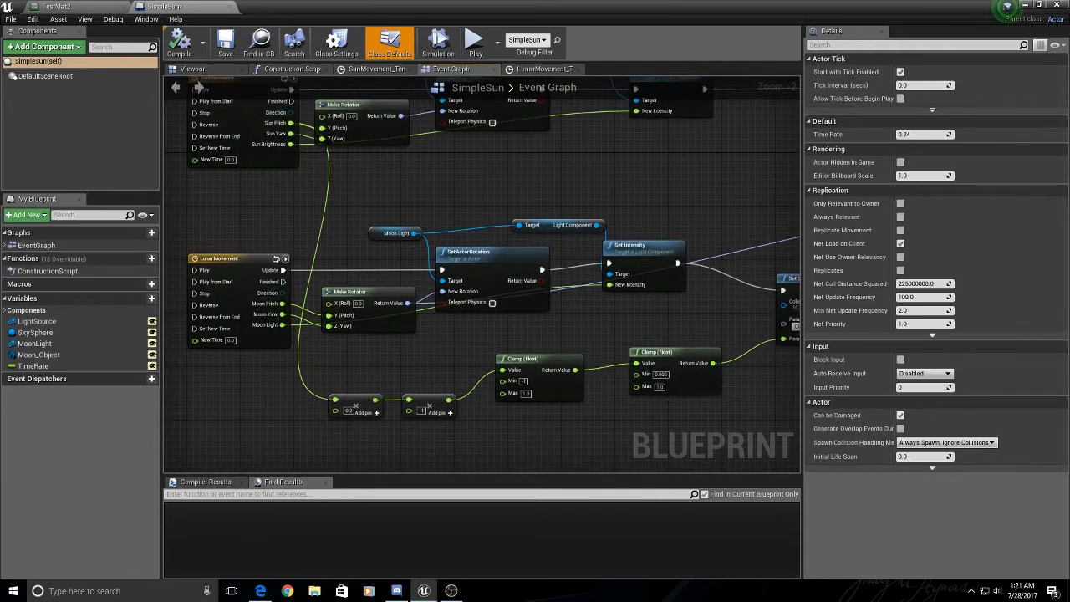
right_drag(403, 424, 374, 436)
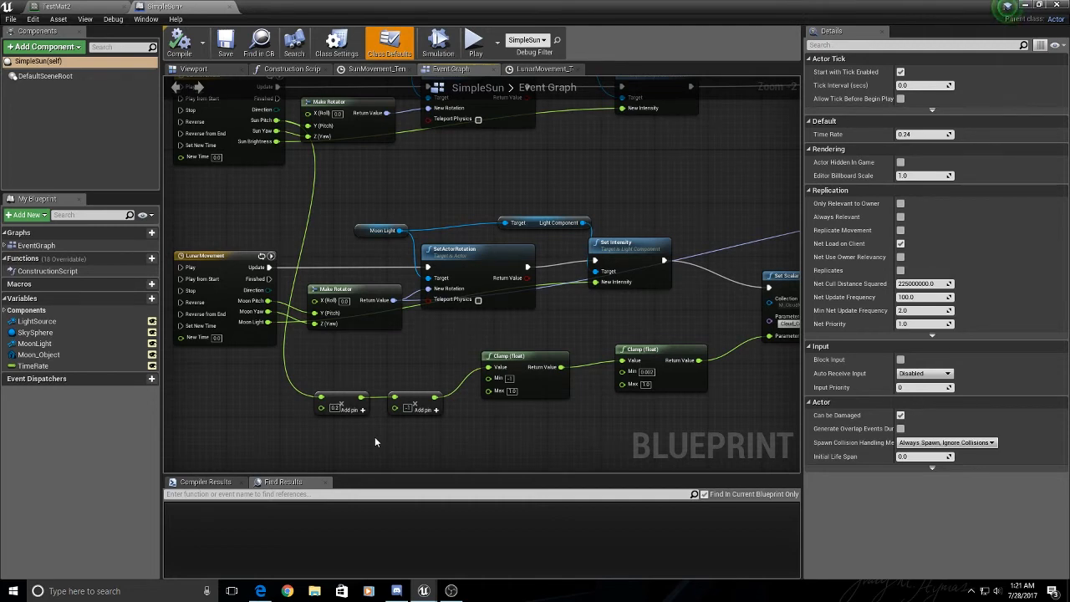
right_drag(447, 427, 435, 420)
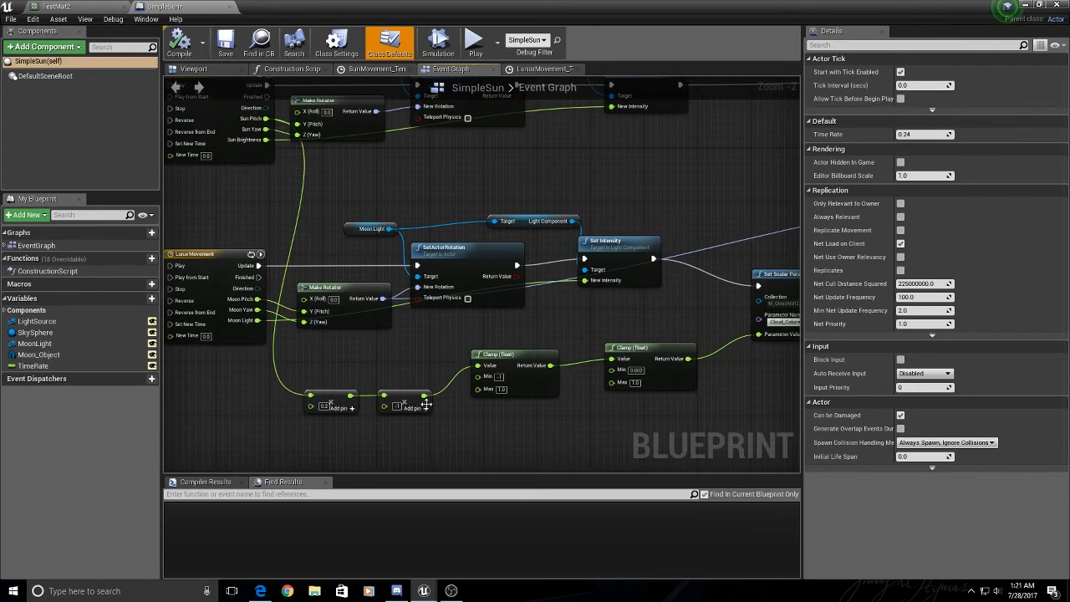
- View the SunMovement timeline, and trace the event graph's multiply and clamp chain to the Set Scalar Parameter Value node
right_drag(314, 163, 343, 230)
double_click(248, 141)
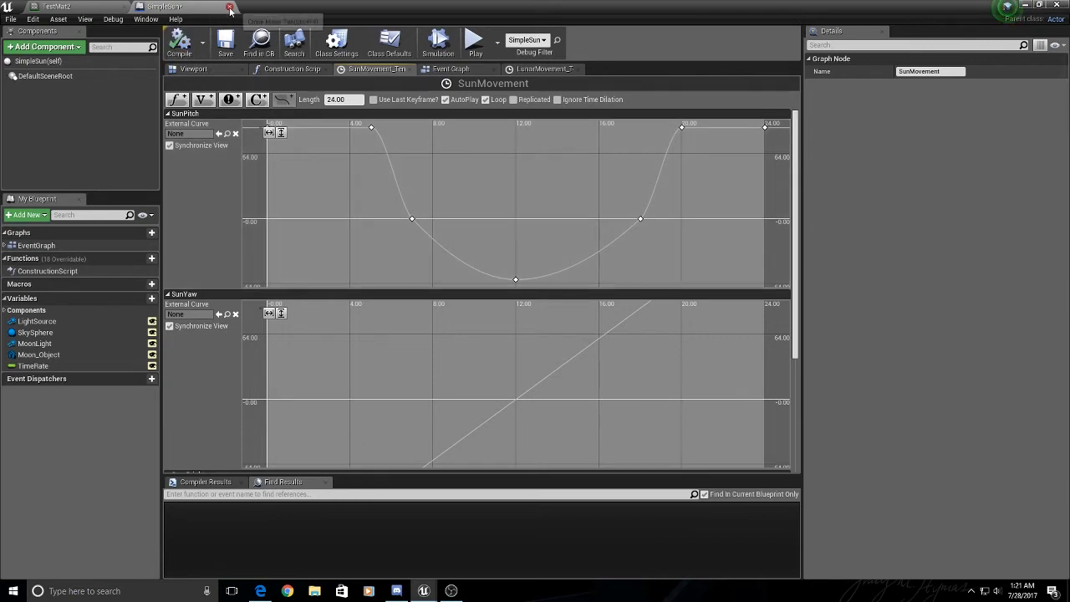
click(455, 73)
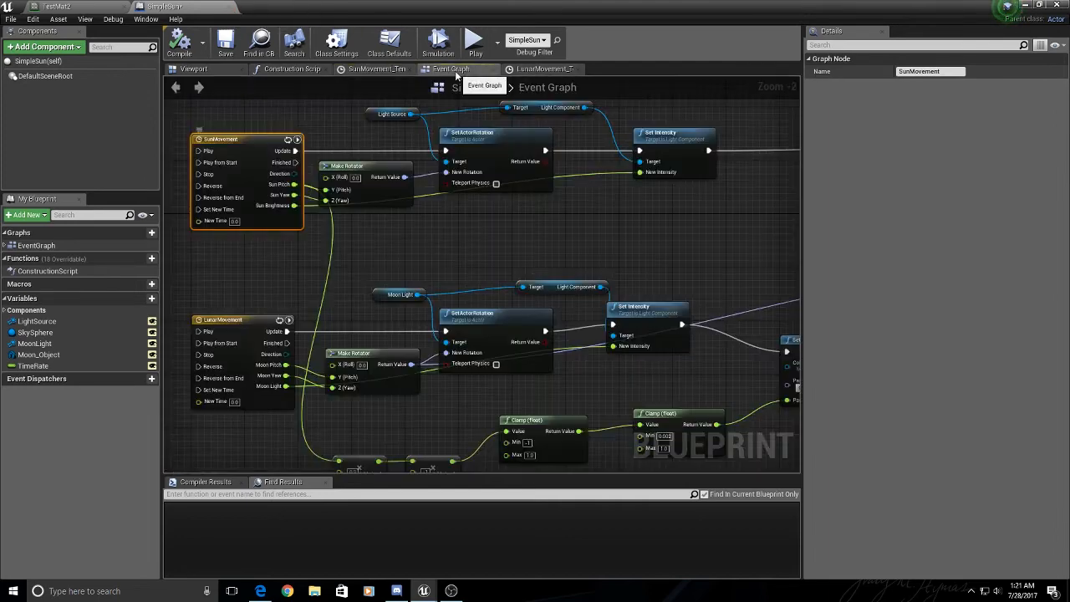
right_drag(467, 452, 439, 316)
scroll(429, 329, up, 1)
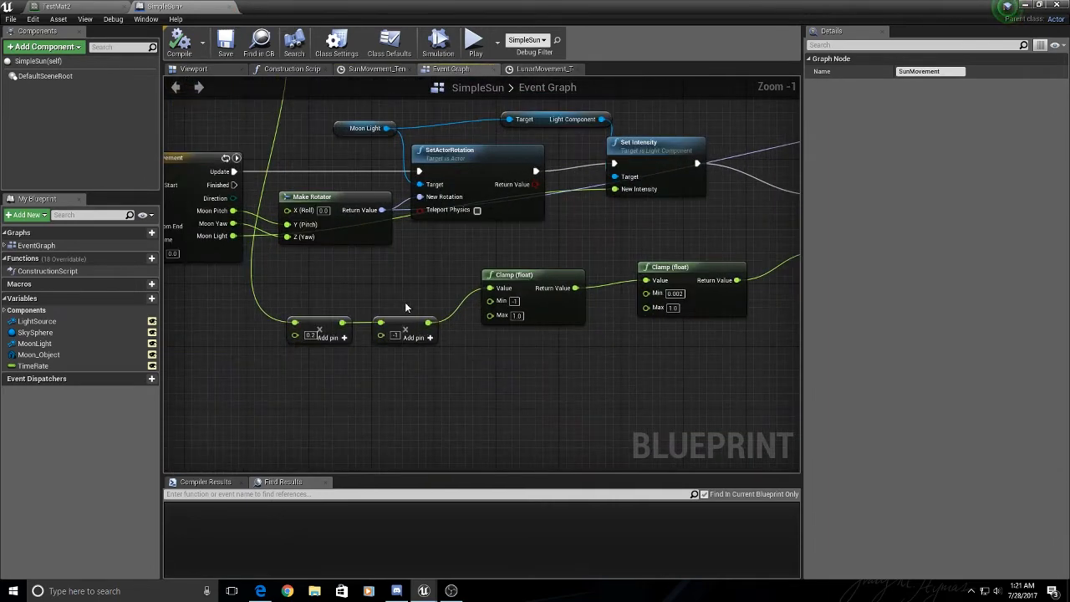
right_drag(564, 381, 423, 365)
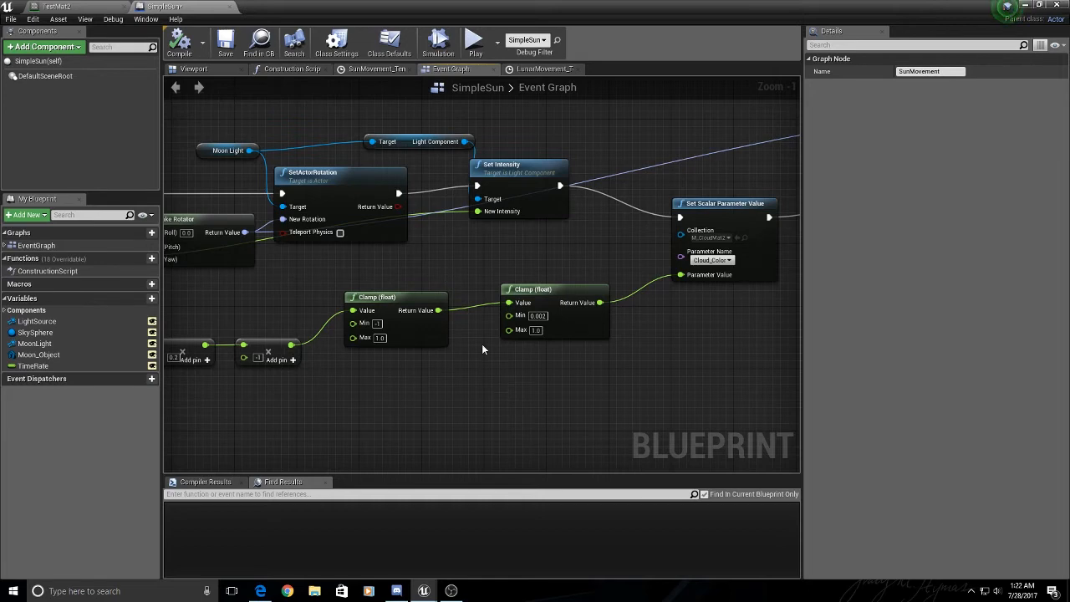
right_drag(482, 349, 477, 375)
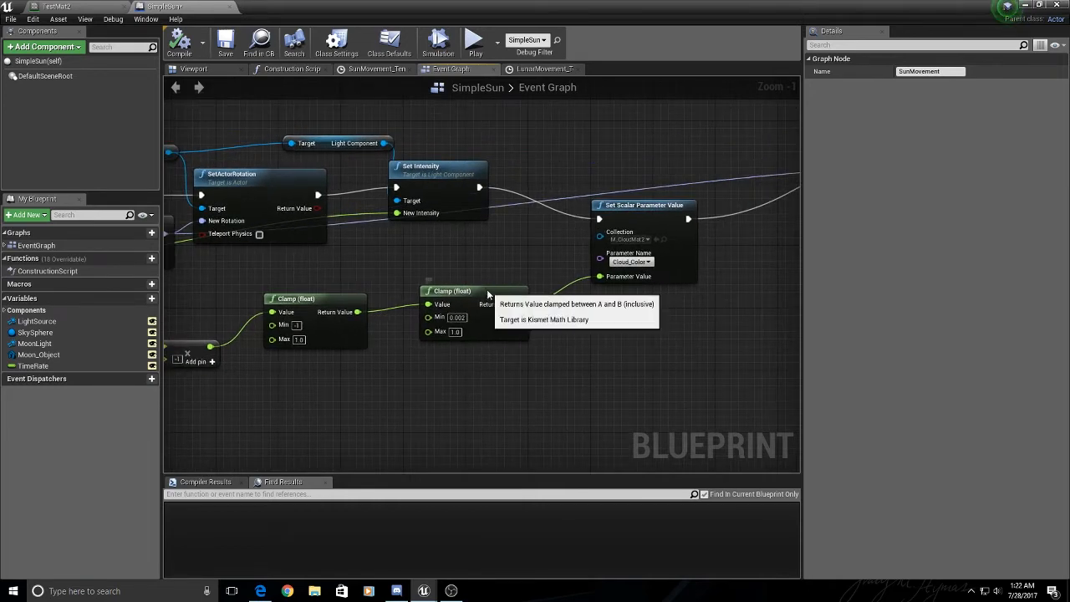
- Move the Clamp node with the 0.002 minimum closer to the preceding Clamp node and review the chain around it
drag(485, 291, 461, 291)
right_drag(434, 377, 511, 376)
right_drag(374, 377, 536, 388)
scroll(536, 388, down, 1)
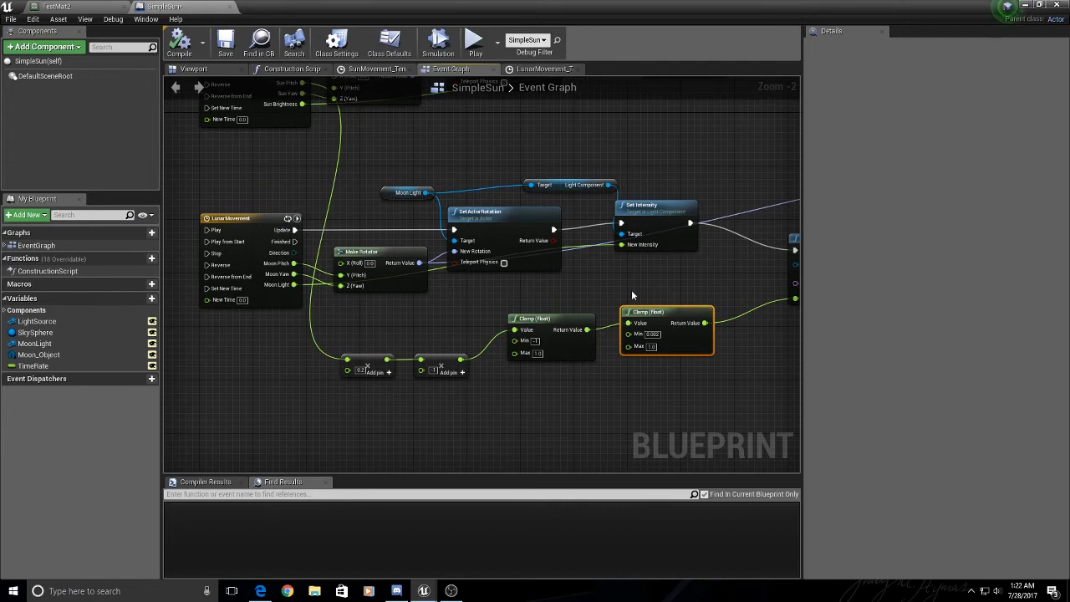
right_drag(576, 289, 338, 289)
scroll(343, 291, up, 1)
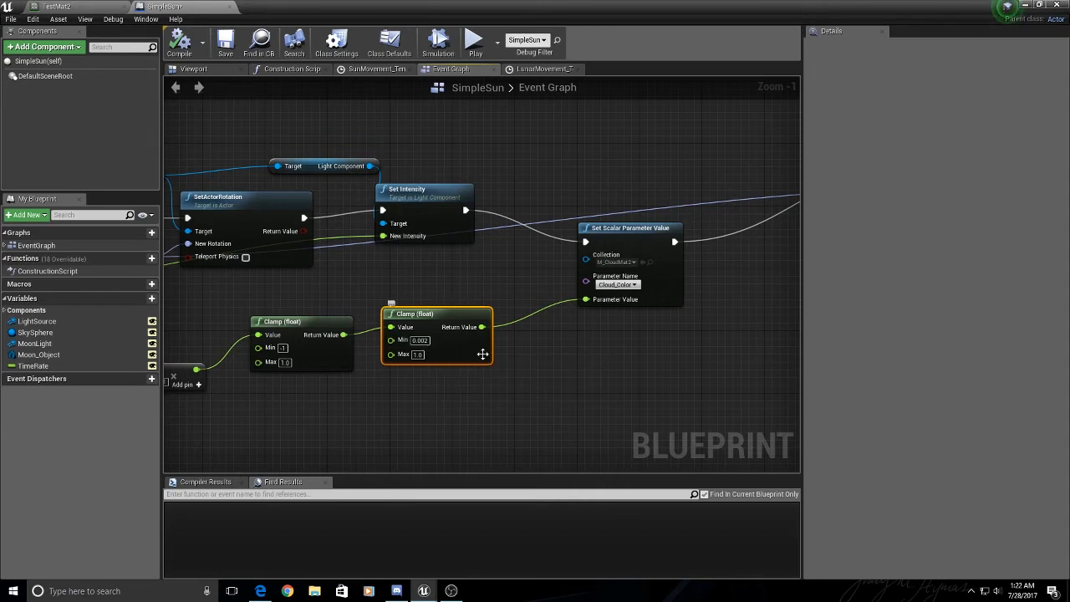
- Choose the M_CloudMat2 collection and the Cloud_Color parameter name on the Set Scalar Parameter Value node
right_drag(602, 311, 455, 347)
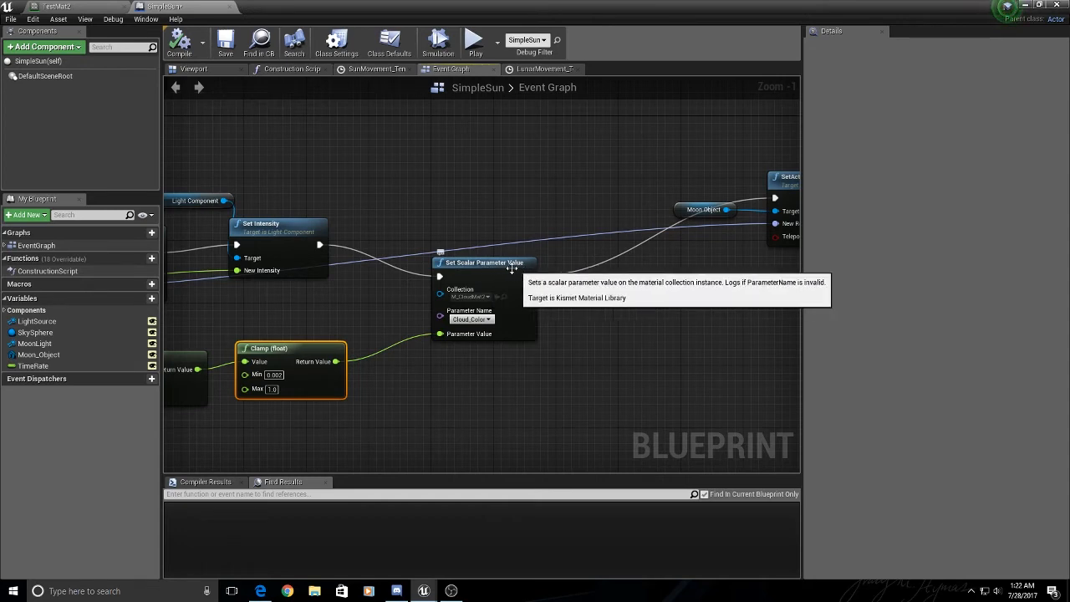
click(470, 297)
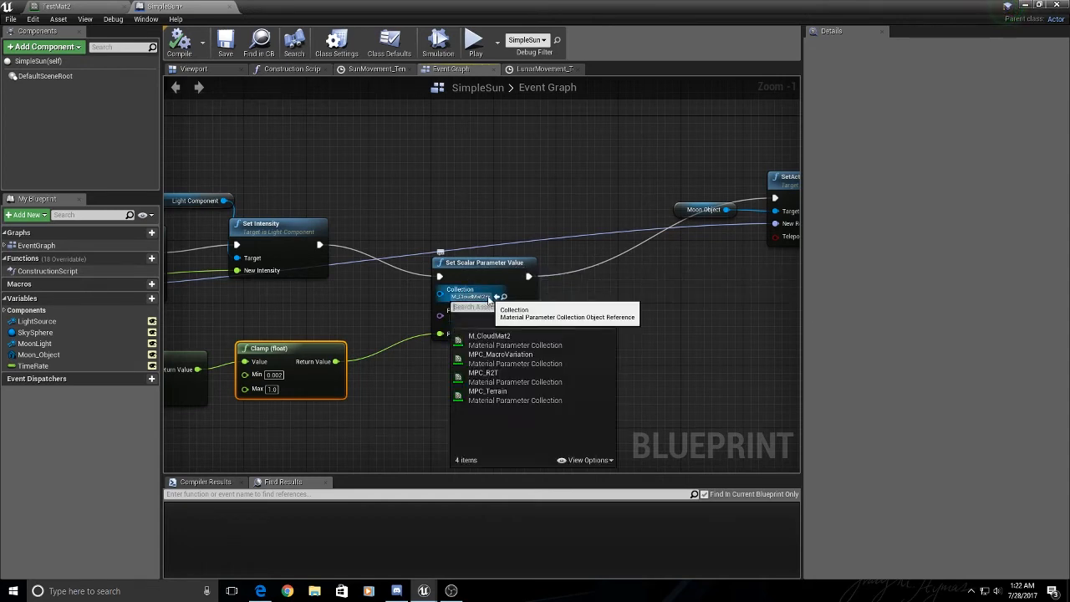
click(512, 343)
click(663, 340)
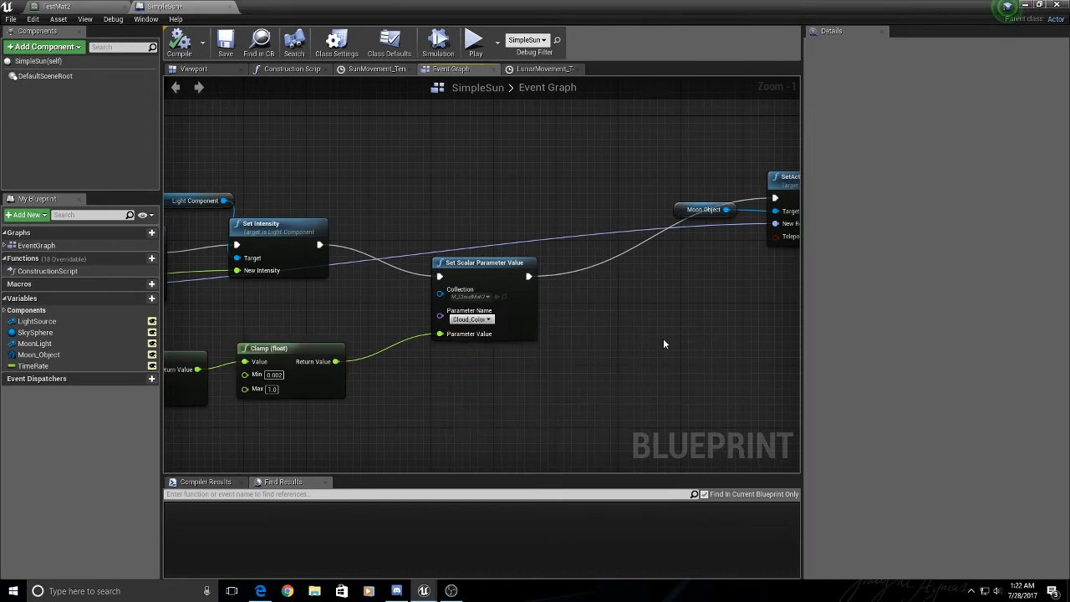
click(489, 321)
click(489, 328)
right_drag(469, 410, 524, 413)
- Move the Cloud_Color node slightly up in the TestMat2 graph, and close the material with its changes applied
click(57, 6)
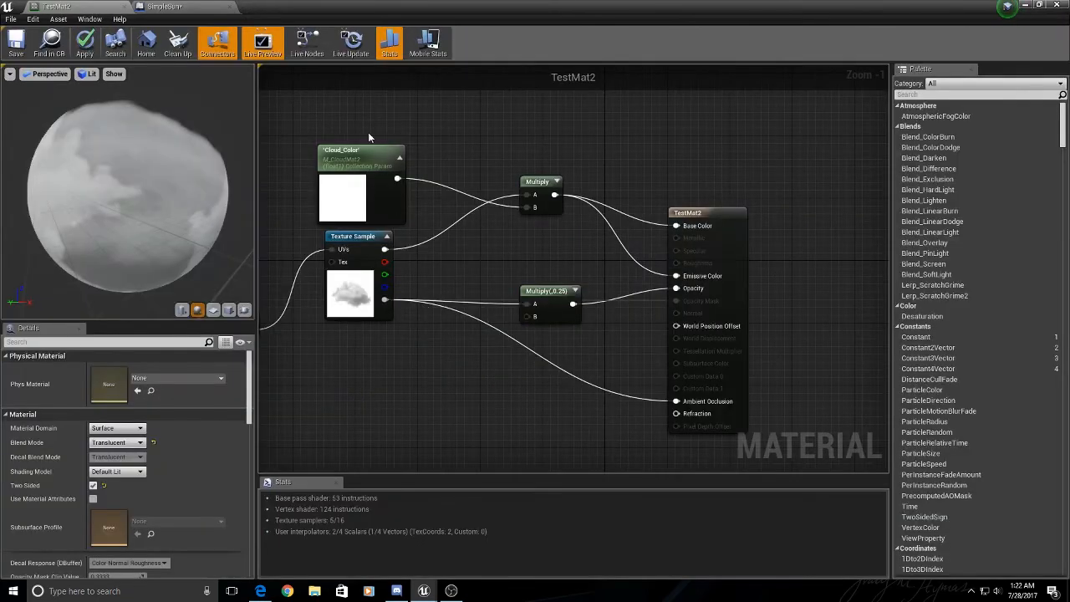
drag(361, 148, 361, 133)
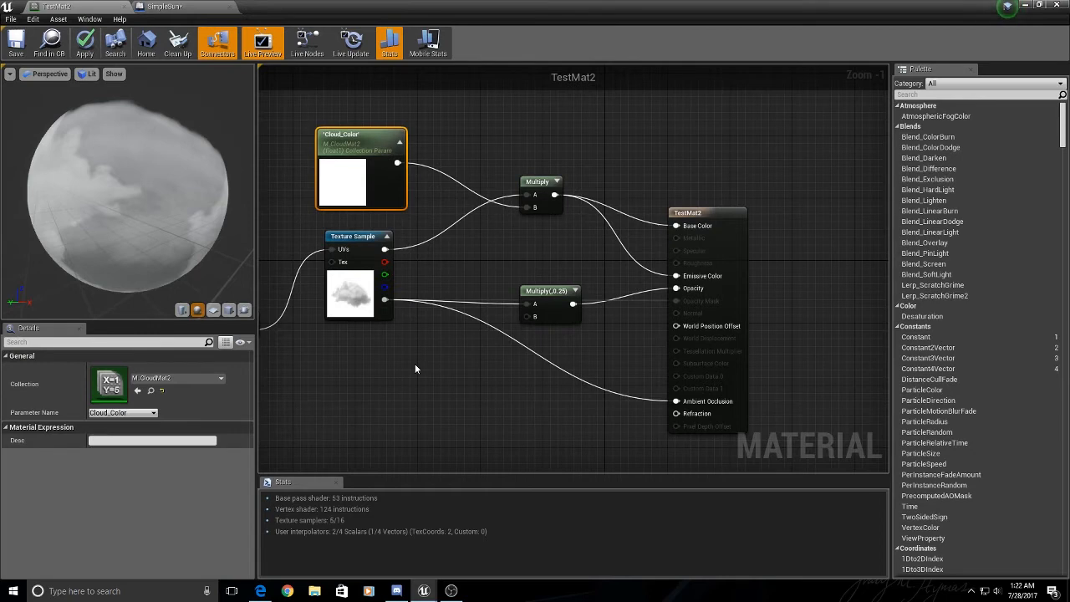
click(182, 8)
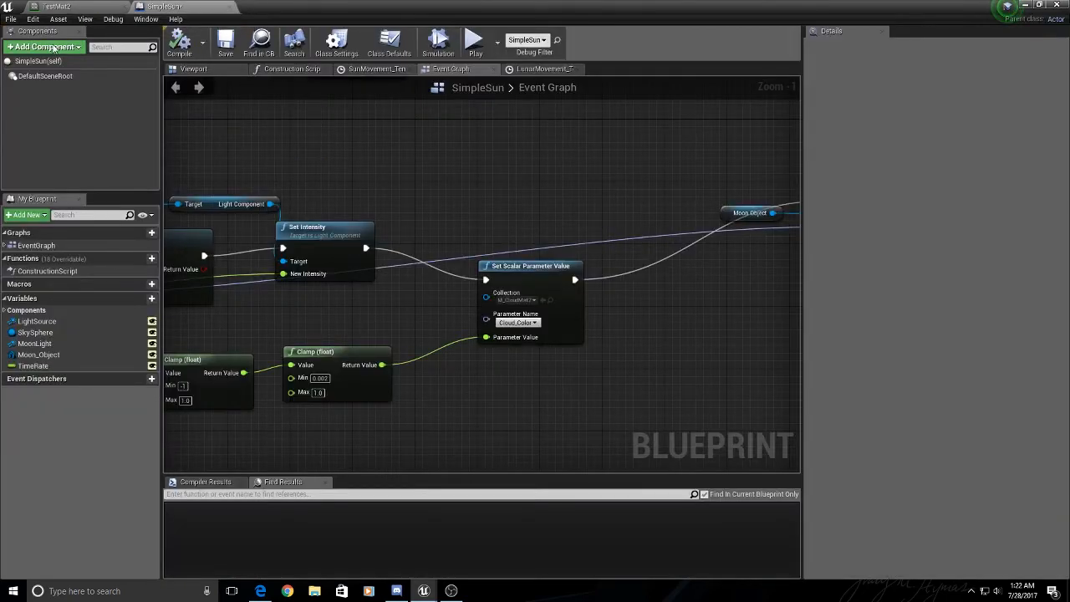
click(57, 6)
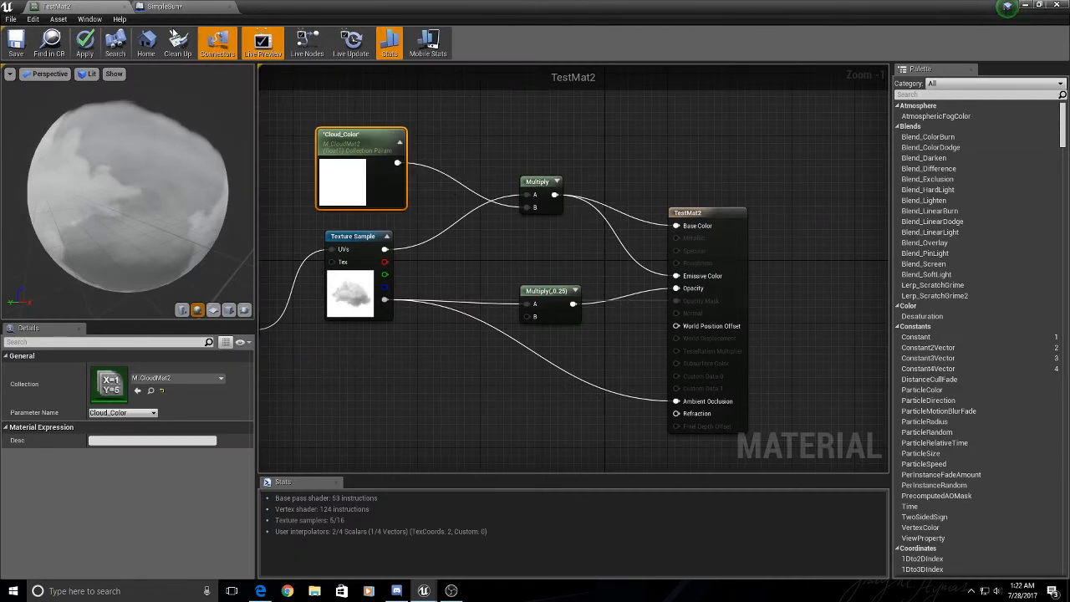
click(123, 6)
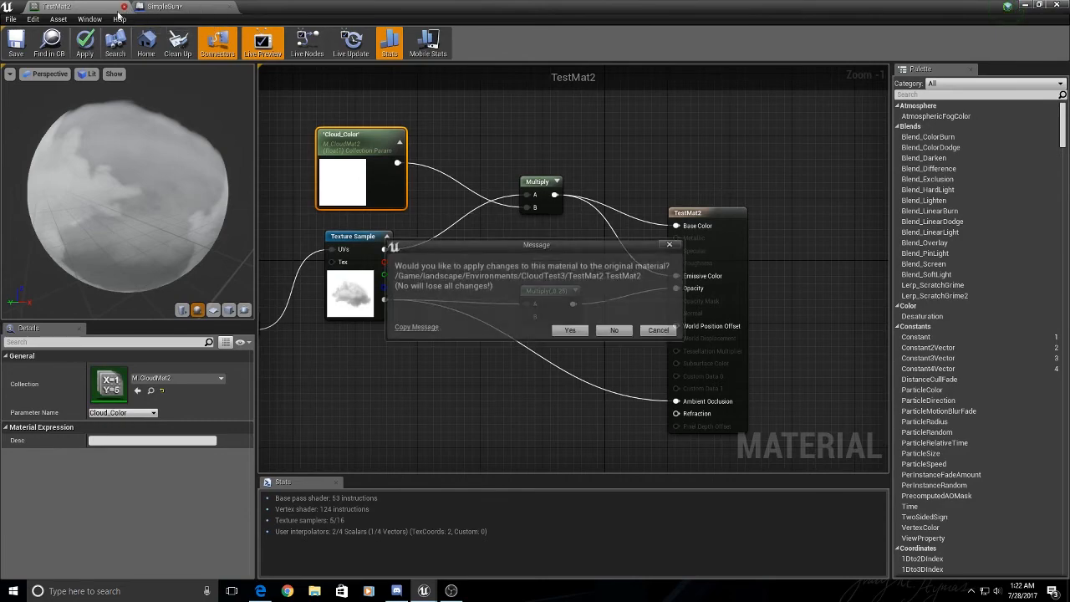
click(570, 331)
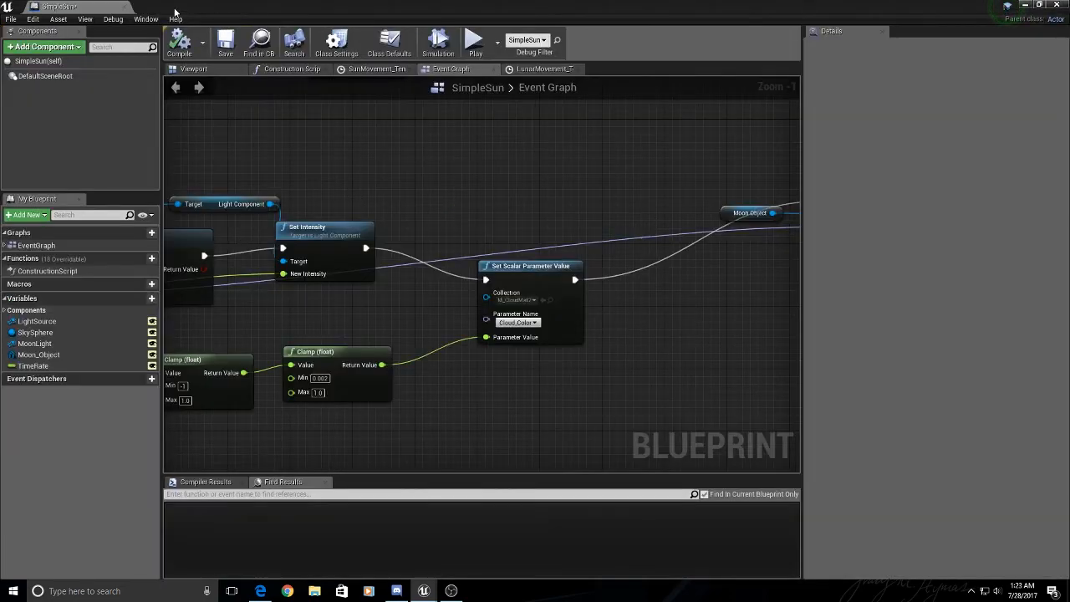
- Close the SimpleSun blueprint, play the level in the viewport to watch the day-night sky, and stop the session
click(125, 7)
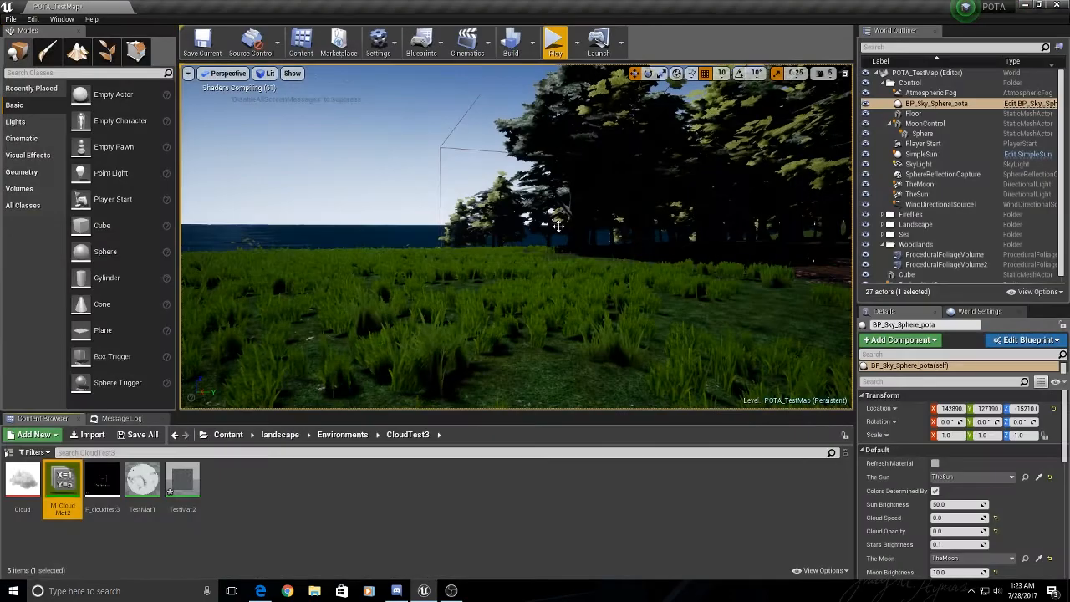
click(555, 40)
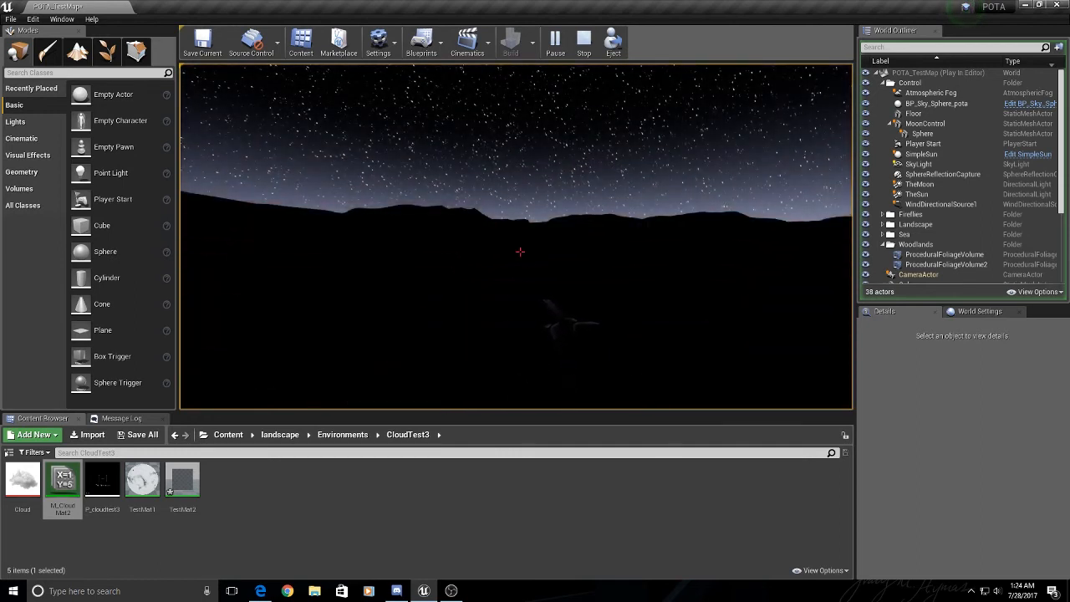
key(Escape)
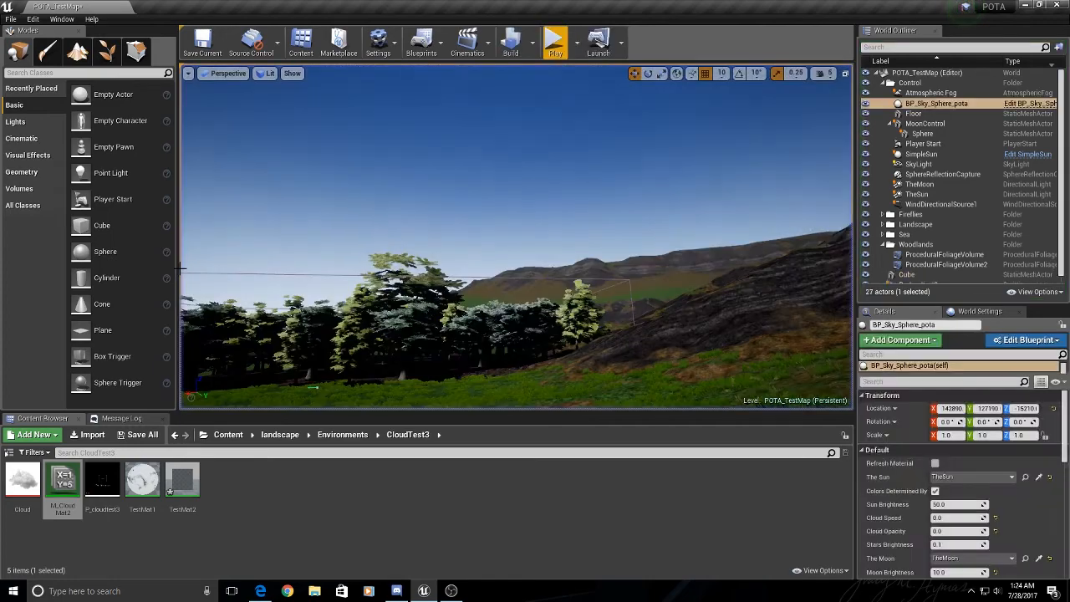
- Select the P_cloudtest3 particle emitter in the sky and inspect its placement above the woodland and sea
right_drag(401, 251, 510, 254)
key(w)
key(e)
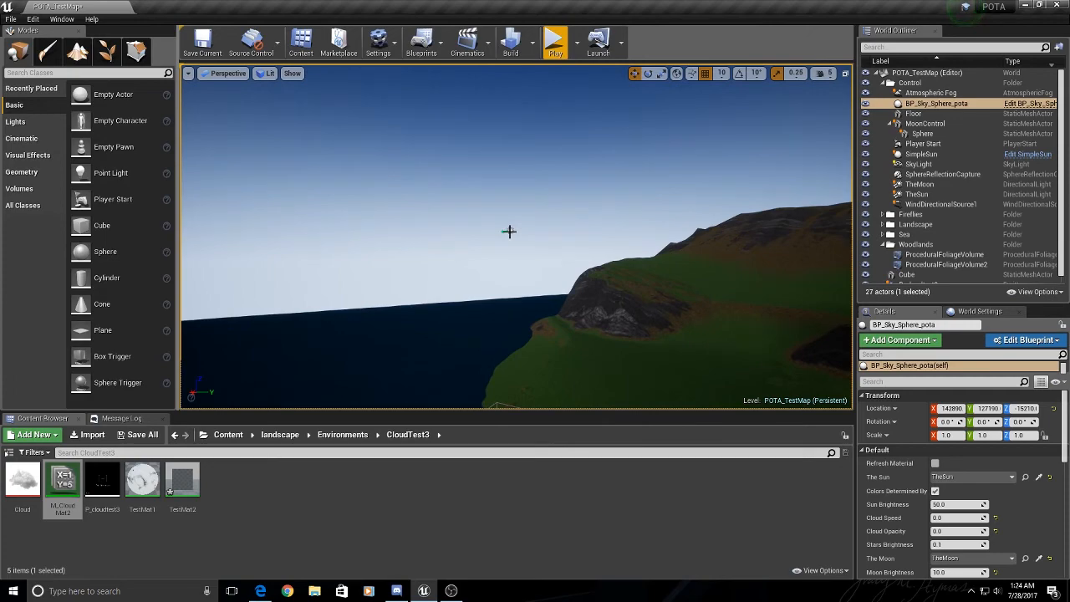
click(510, 231)
right_drag(548, 268, 464, 308)
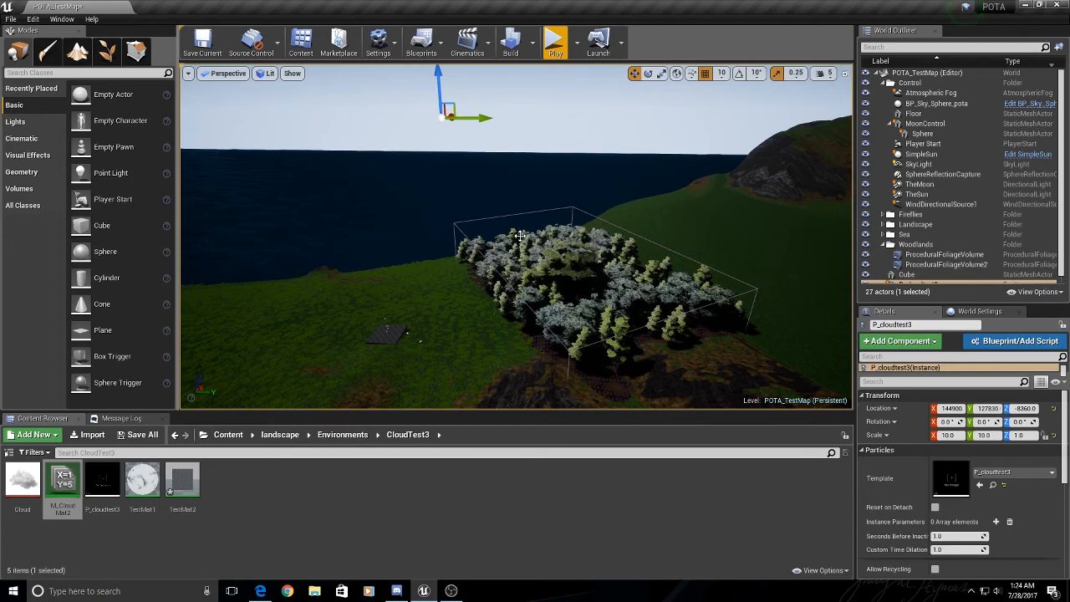
right_drag(520, 235, 505, 258)
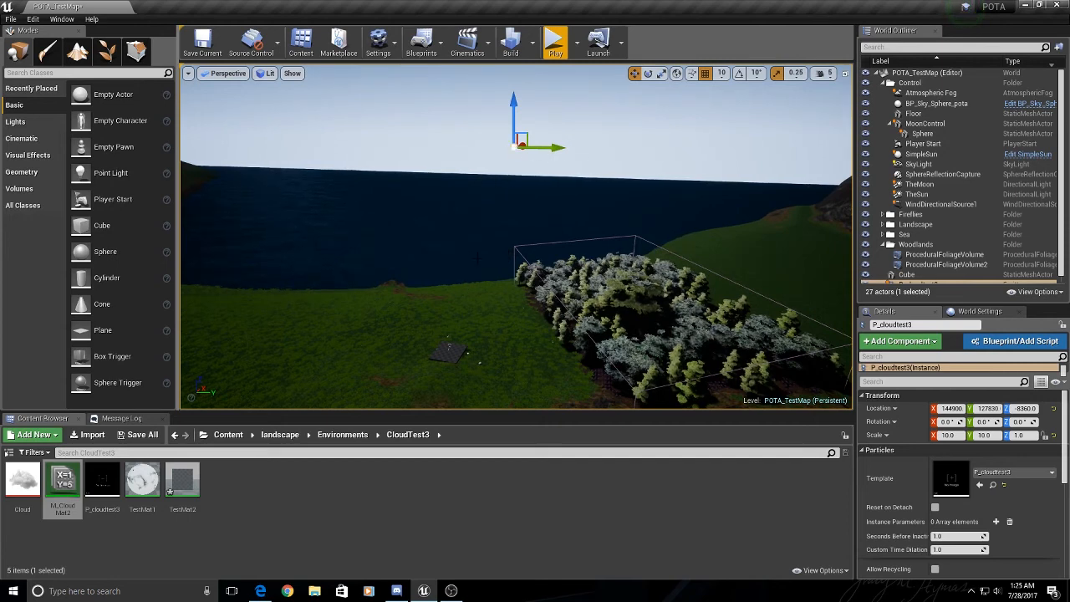
right_drag(477, 259, 435, 213)
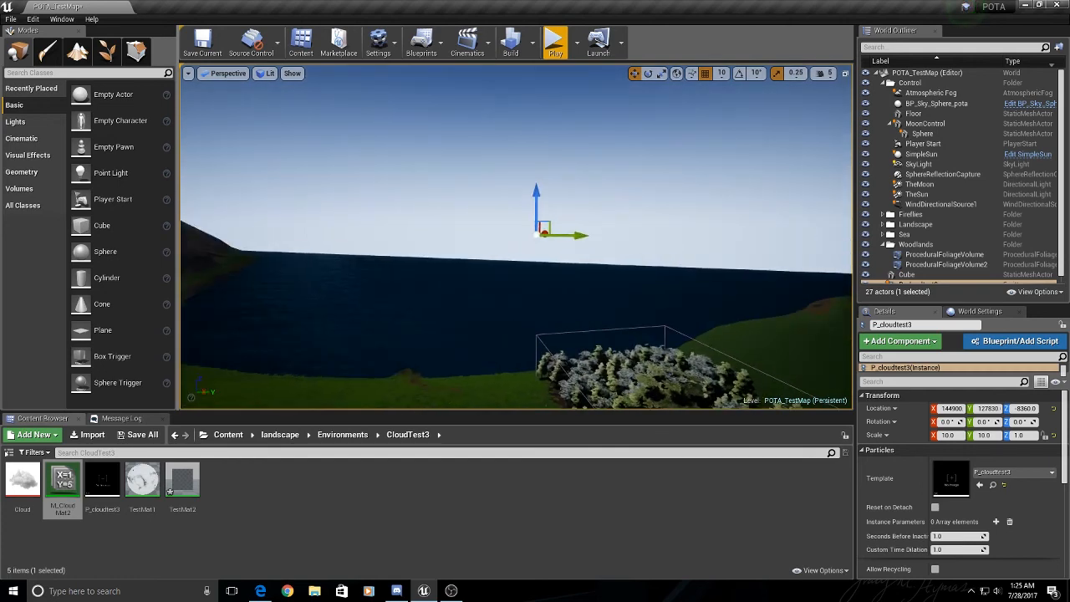
right_drag(435, 214, 661, 238)
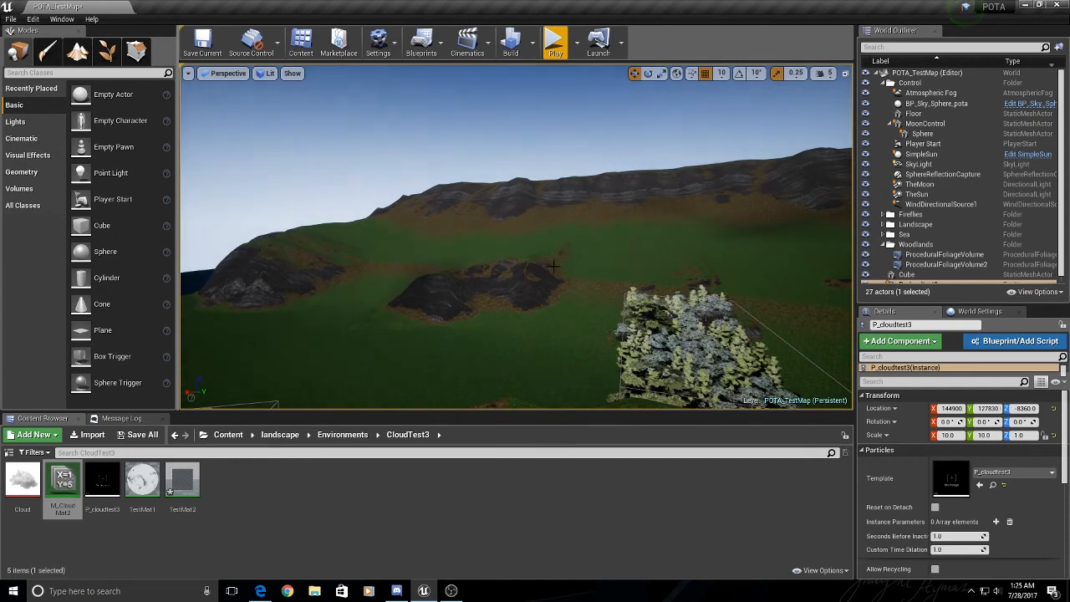
- Show the placeable volume types and browse them down to the procedural foliage and trigger volumes
click(32, 190)
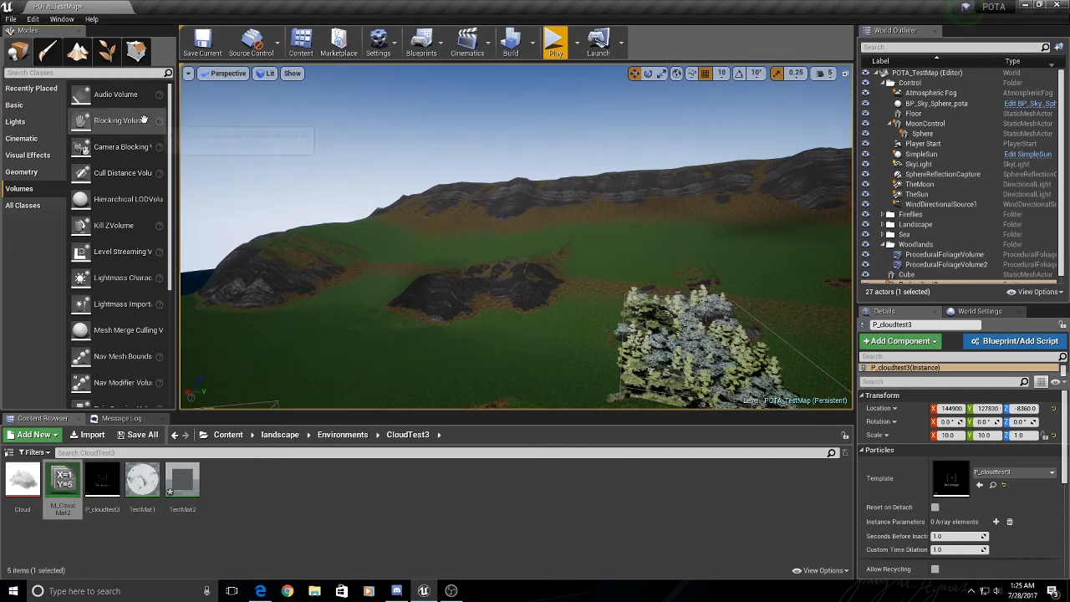
drag(169, 125, 170, 248)
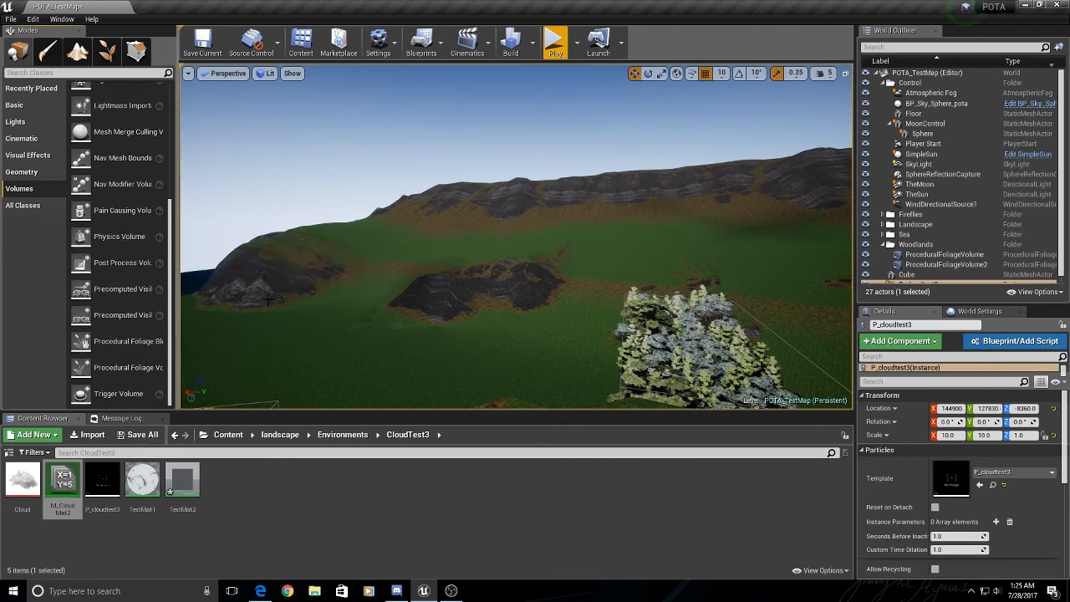
- Focus the view on the P_cloudtest3 emitter, select BP_Sky_Sphere_pota, and look over the surrounding hills
key(f)
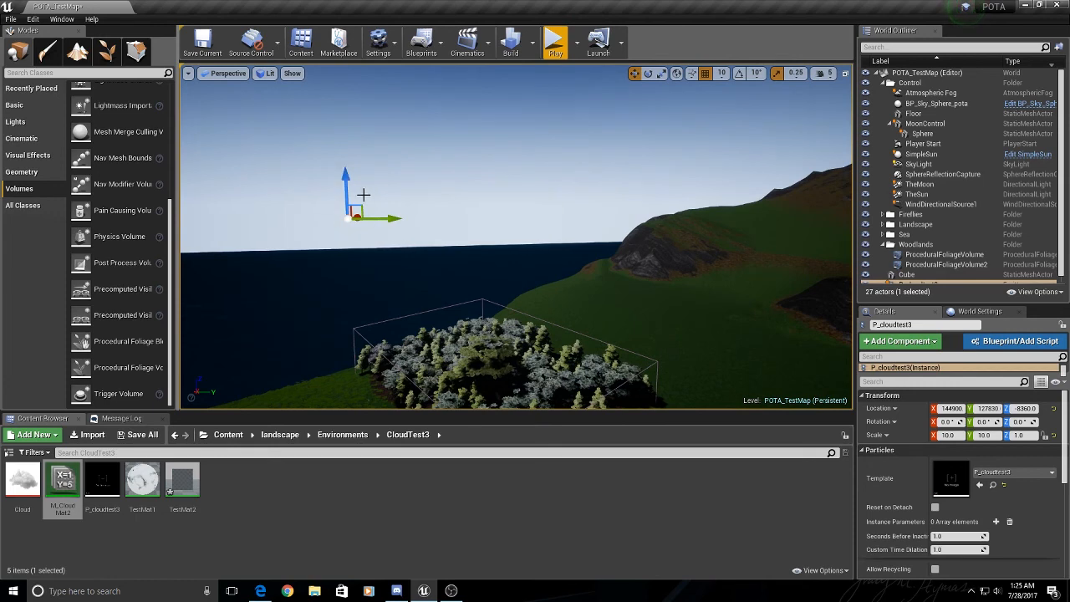
right_drag(311, 211, 519, 242)
click(401, 195)
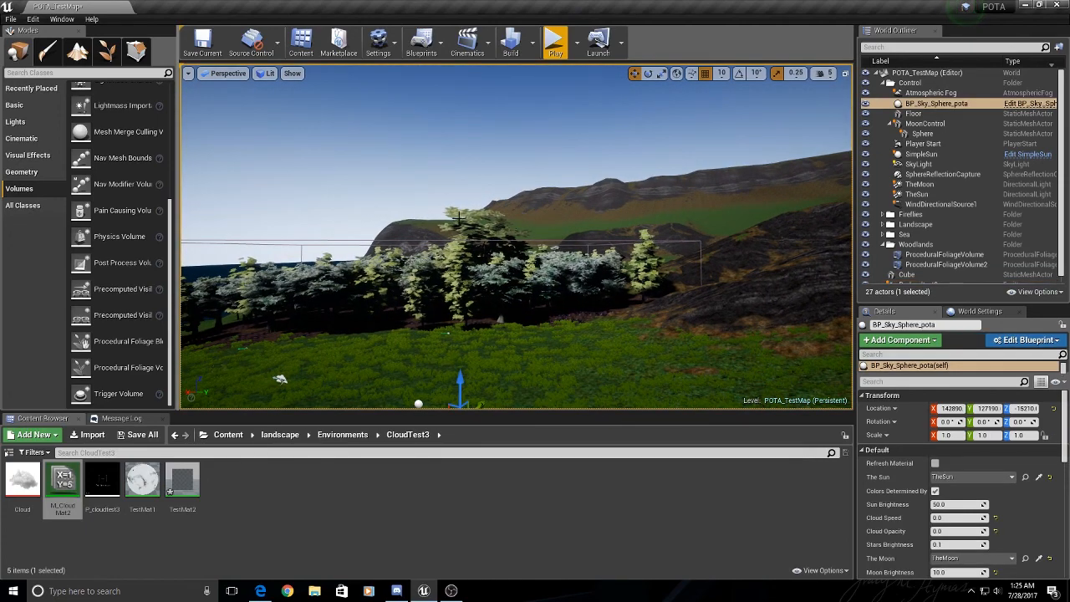
right_drag(615, 233, 674, 216)
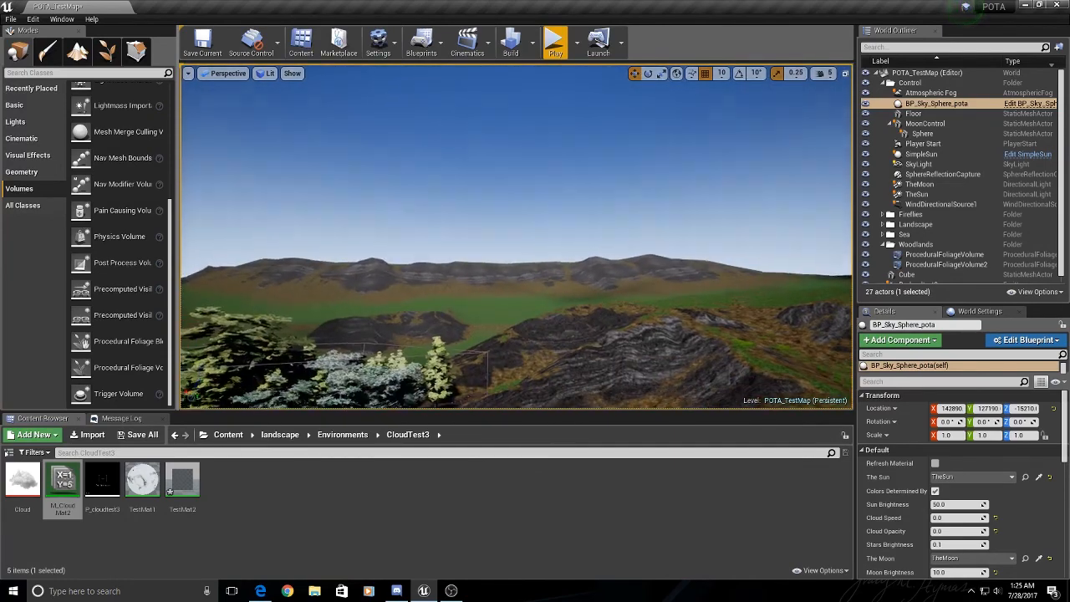